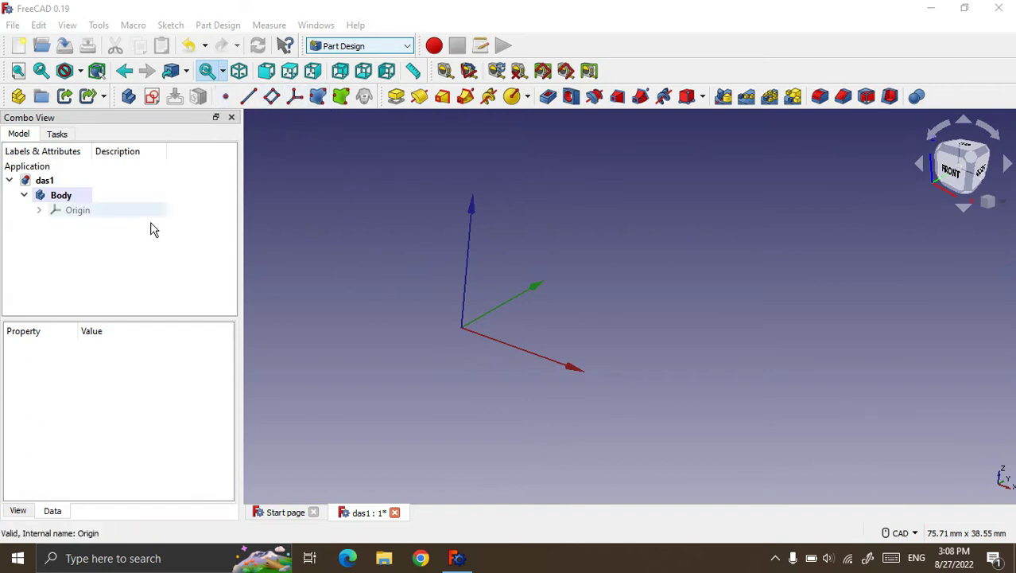
Step: Add a default 10 mm additive box to Body, then create an empty second body, Body001
{"action": "left_click", "coordinate": [527, 96]}
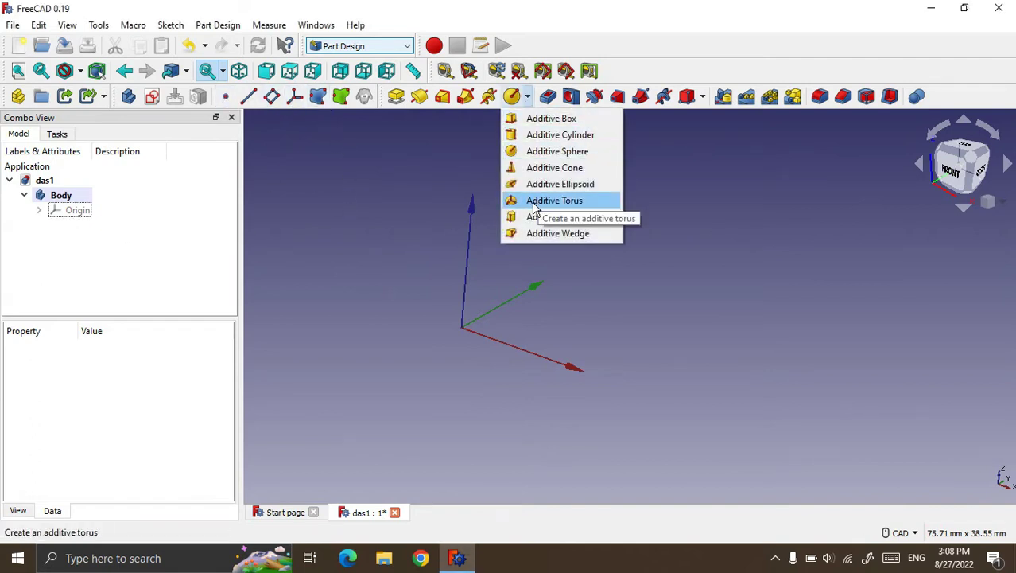
{"action": "left_click", "coordinate": [533, 119]}
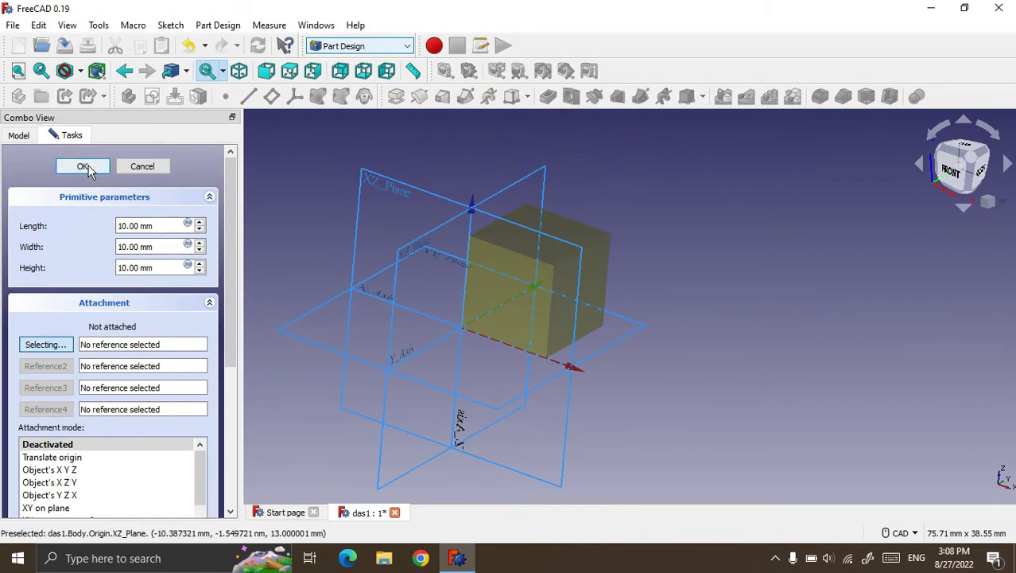
{"action": "left_click", "coordinate": [84, 167]}
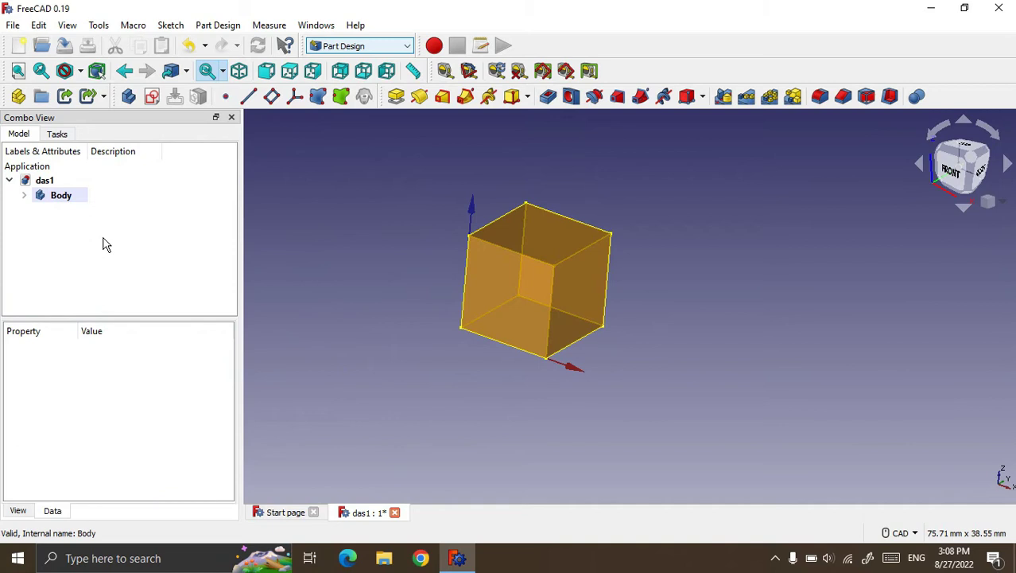
{"action": "left_click", "coordinate": [129, 97]}
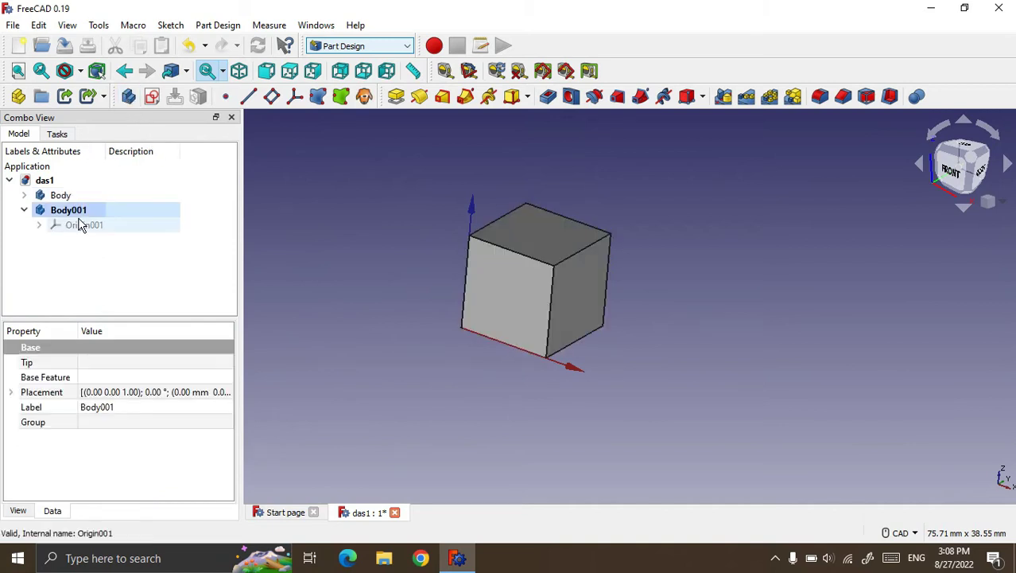
Step: Add a default additive sphere to Body001
{"action": "left_click", "coordinate": [528, 97]}
{"action": "left_click", "coordinate": [556, 151]}
{"action": "left_click", "coordinate": [99, 165]}
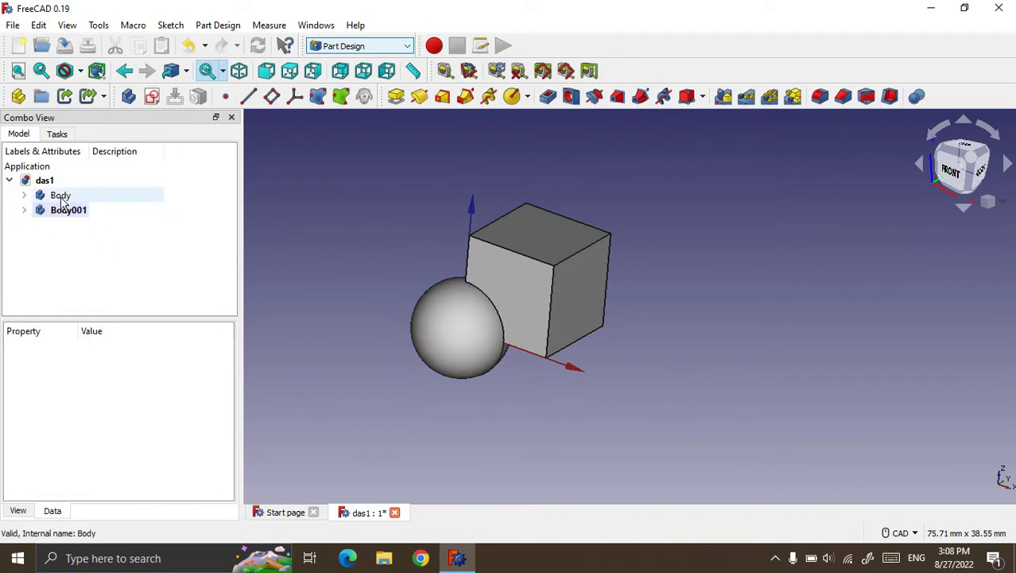
Step: Select Body001 together with the cube's Body for a Boolean operation
{"action": "left_click", "coordinate": [66, 213]}
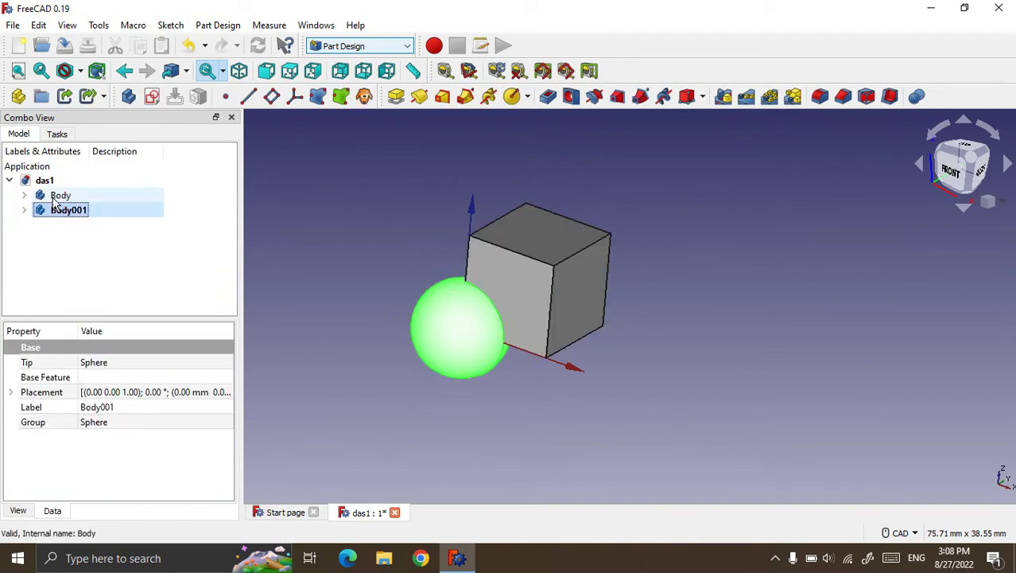
{"action": "left_click", "coordinate": [58, 199], "text": "ctrl"}
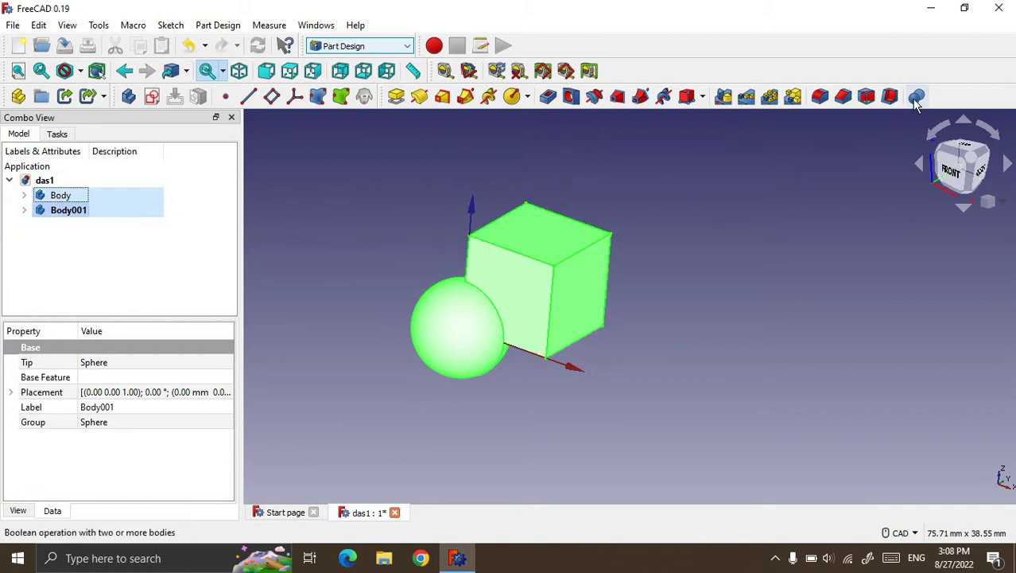
{"action": "left_click", "coordinate": [917, 96]}
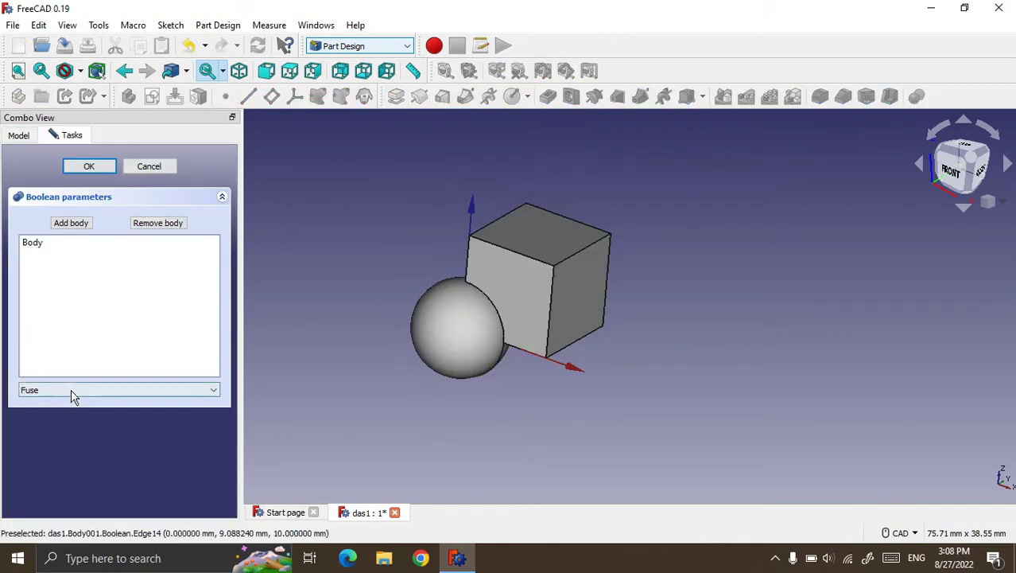
Step: Keep the Boolean type as Fuse and merge the cube's Body into Body001
{"action": "left_click", "coordinate": [70, 389]}
{"action": "left_click", "coordinate": [40, 410]}
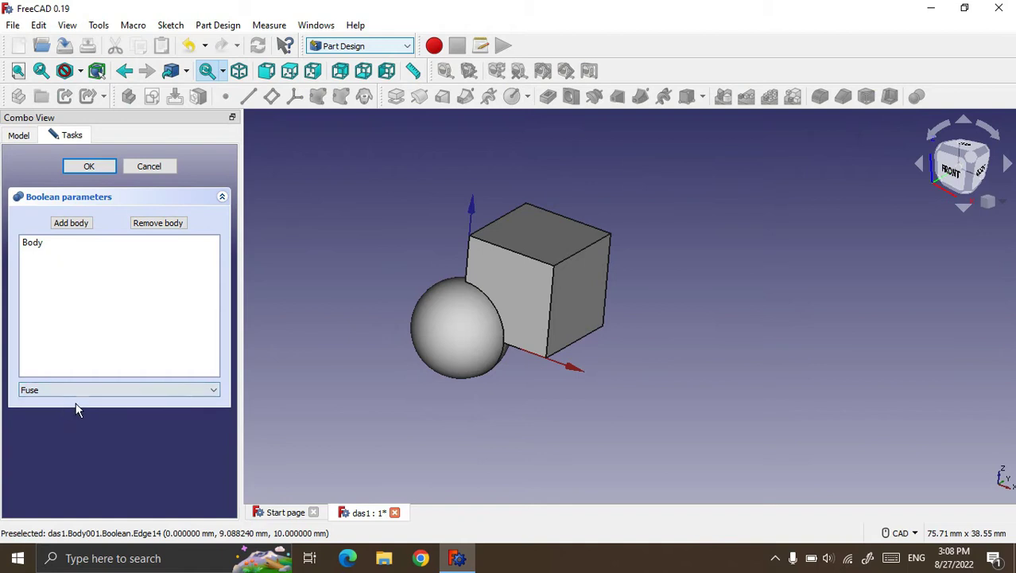
{"action": "left_click", "coordinate": [89, 166]}
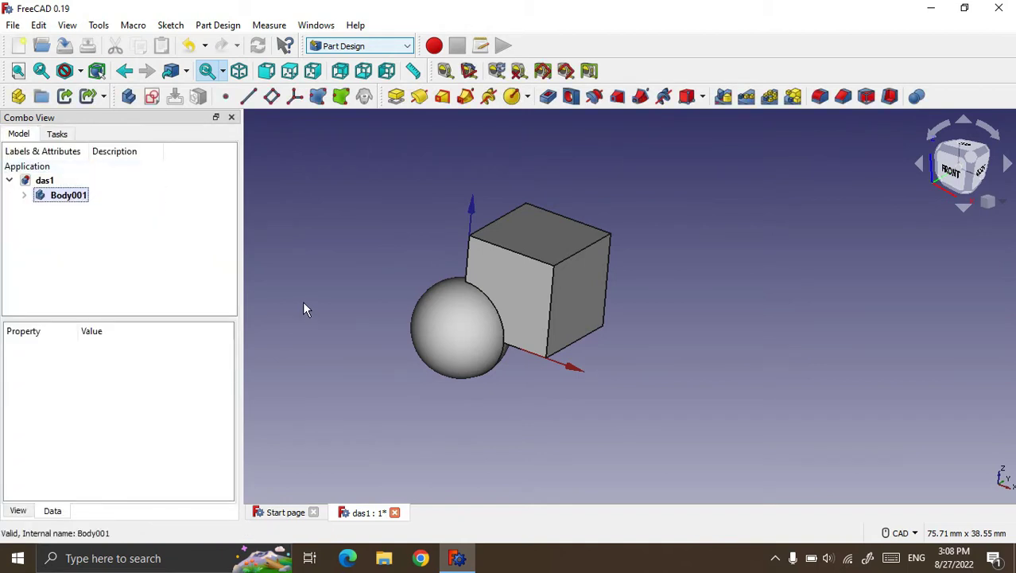
Step: Expand and collapse Body001 in the tree to review its features, then clear the selection
{"action": "left_click", "coordinate": [54, 197]}
{"action": "left_click", "coordinate": [24, 194]}
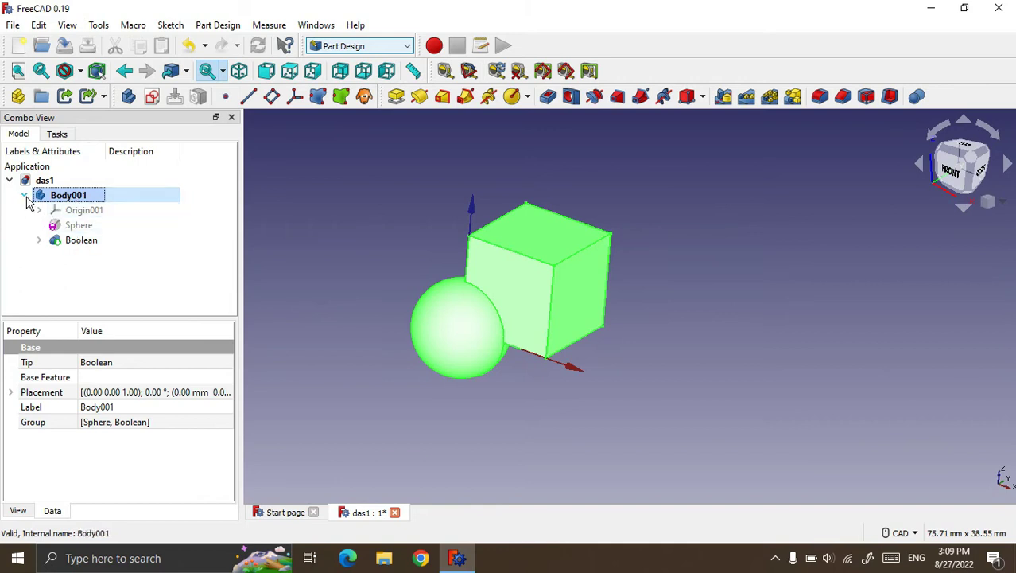
{"action": "left_click", "coordinate": [23, 195]}
{"action": "left_click", "coordinate": [91, 264]}
{"action": "left_click", "coordinate": [61, 202]}
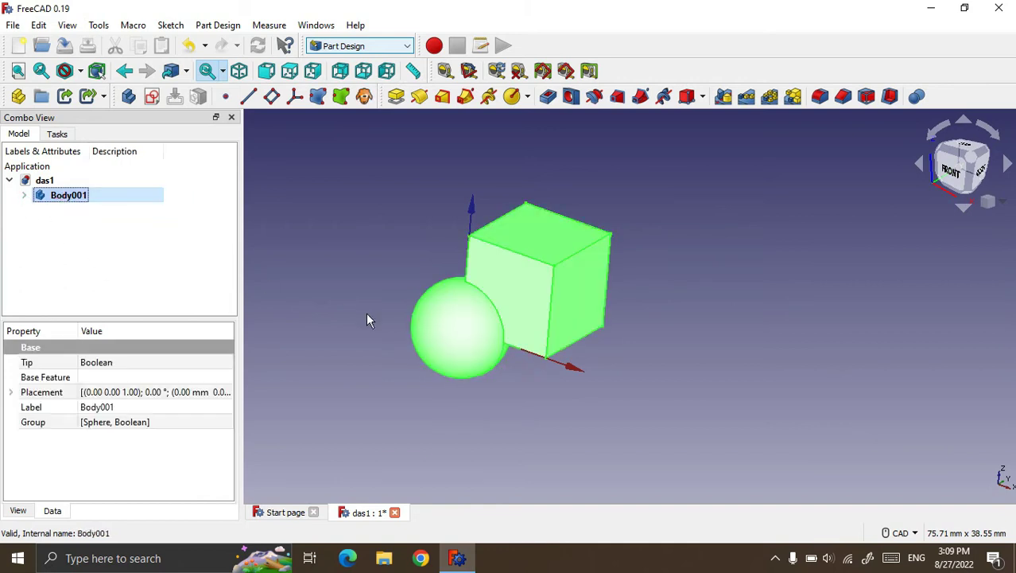
{"action": "left_click", "coordinate": [398, 364]}
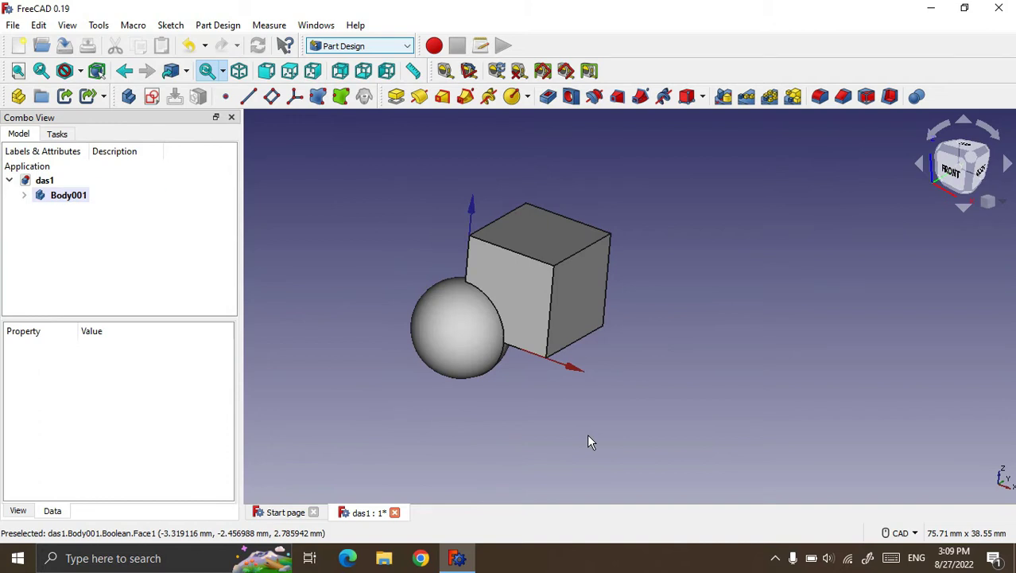
Step: Sketch a small regular hexagon on the cube's top face and close the sketch
{"action": "scroll", "coordinate": [641, 287], "scroll_direction": "down", "scroll_amount": 1}
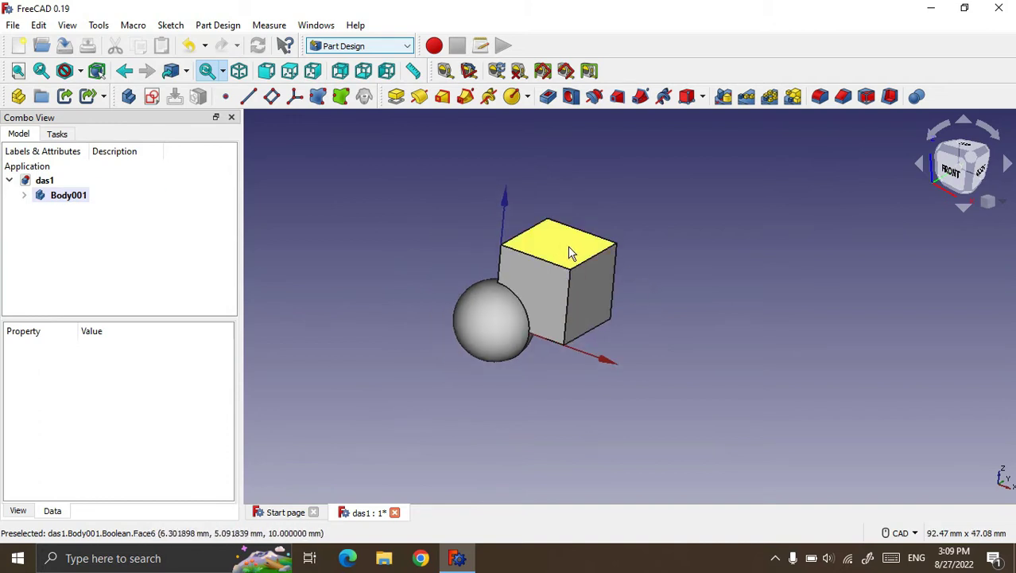
{"action": "scroll", "coordinate": [578, 252], "scroll_direction": "up", "scroll_amount": 1}
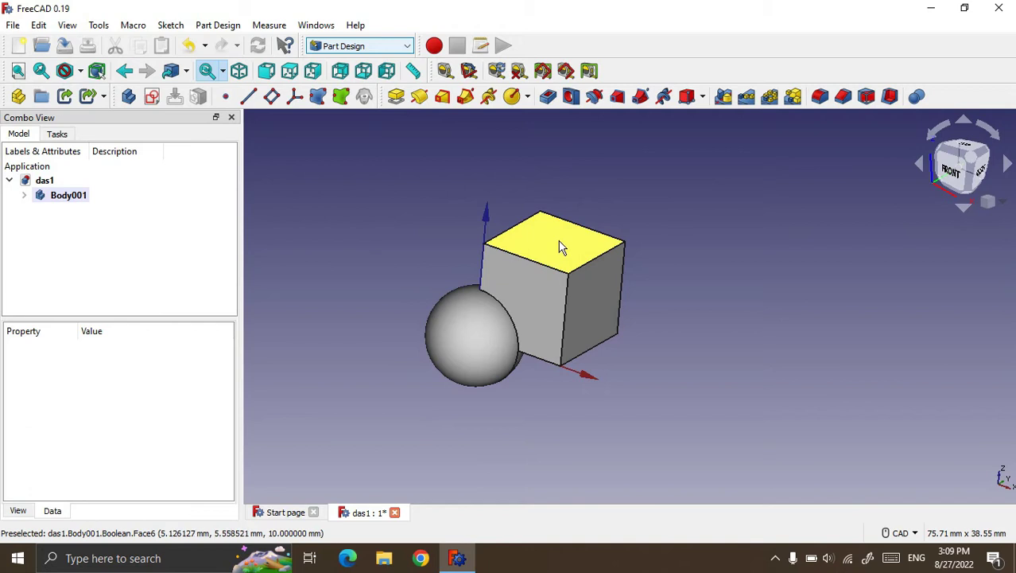
{"action": "left_click", "coordinate": [547, 238]}
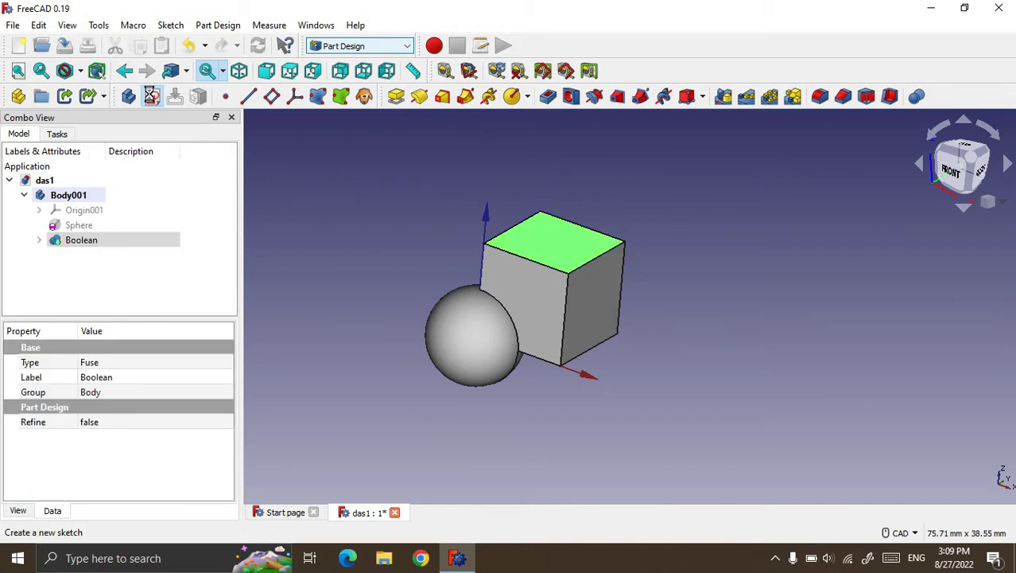
{"action": "left_click", "coordinate": [151, 96]}
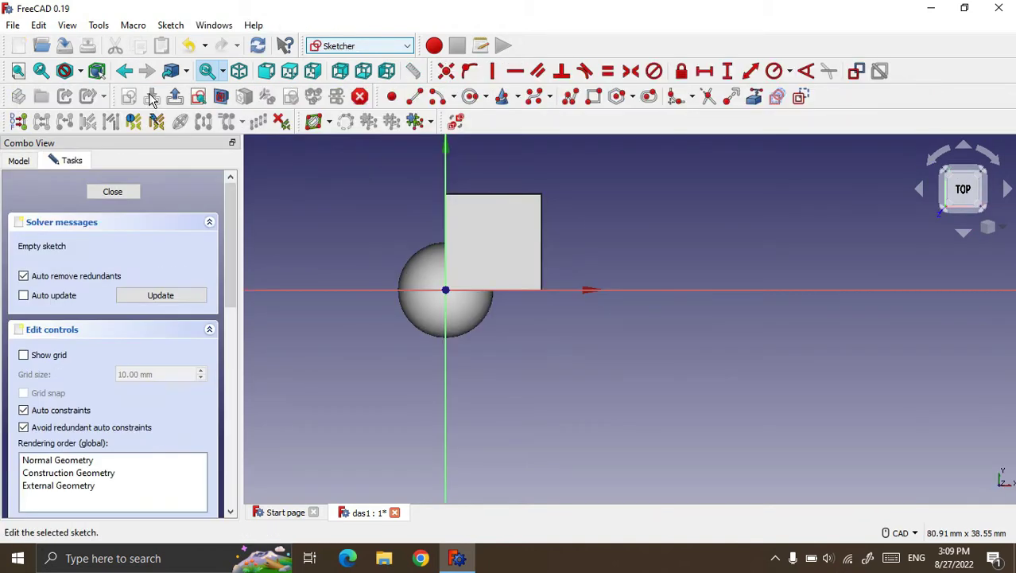
{"action": "left_click", "coordinate": [619, 99]}
{"action": "left_click", "coordinate": [491, 247]}
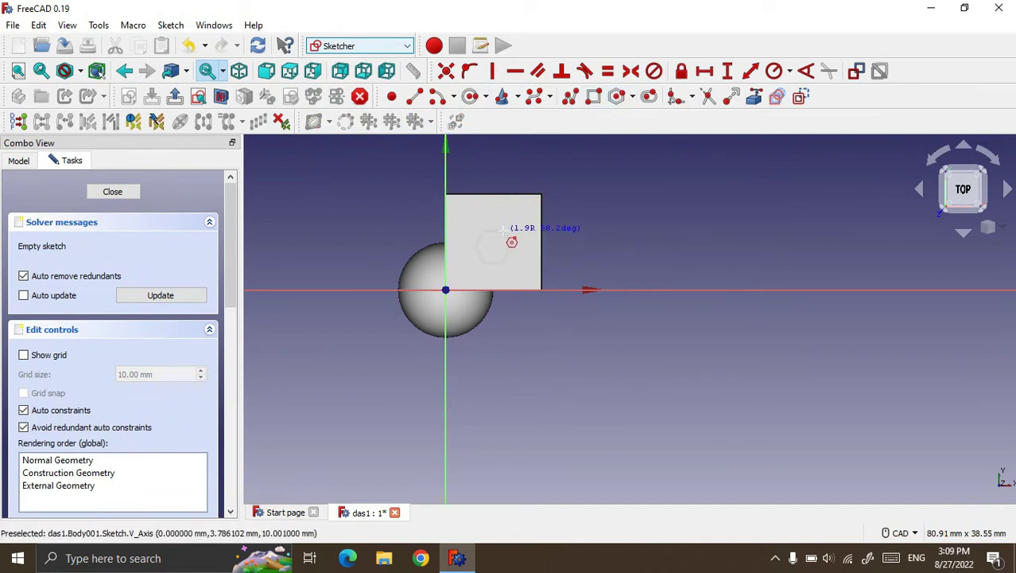
{"action": "left_click", "coordinate": [511, 245]}
{"action": "left_click", "coordinate": [112, 191]}
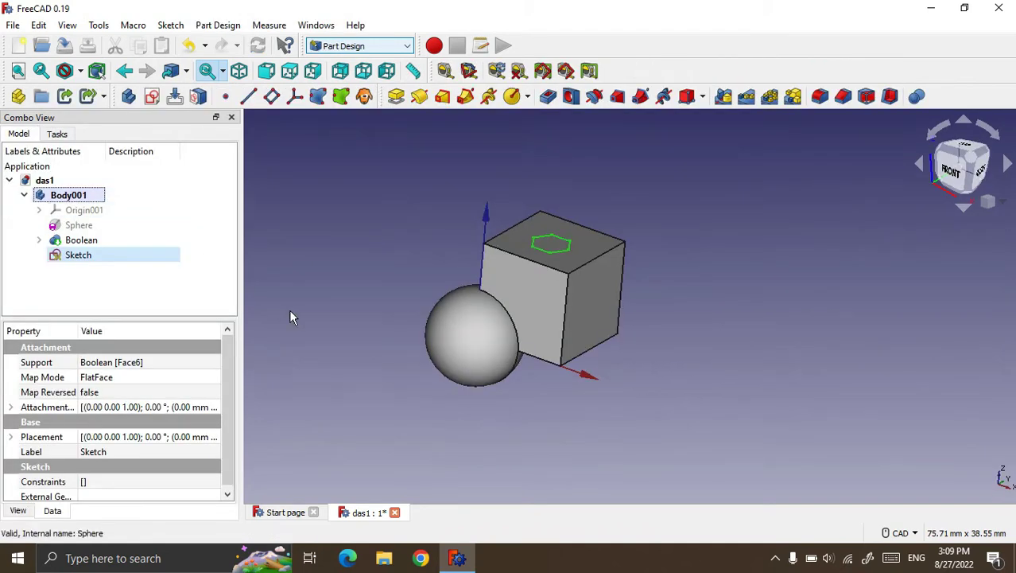
Step: Select the hexagon sketch and start a Pocket from it
{"action": "left_click", "coordinate": [108, 282]}
{"action": "left_click", "coordinate": [79, 256]}
{"action": "left_click", "coordinate": [80, 240]}
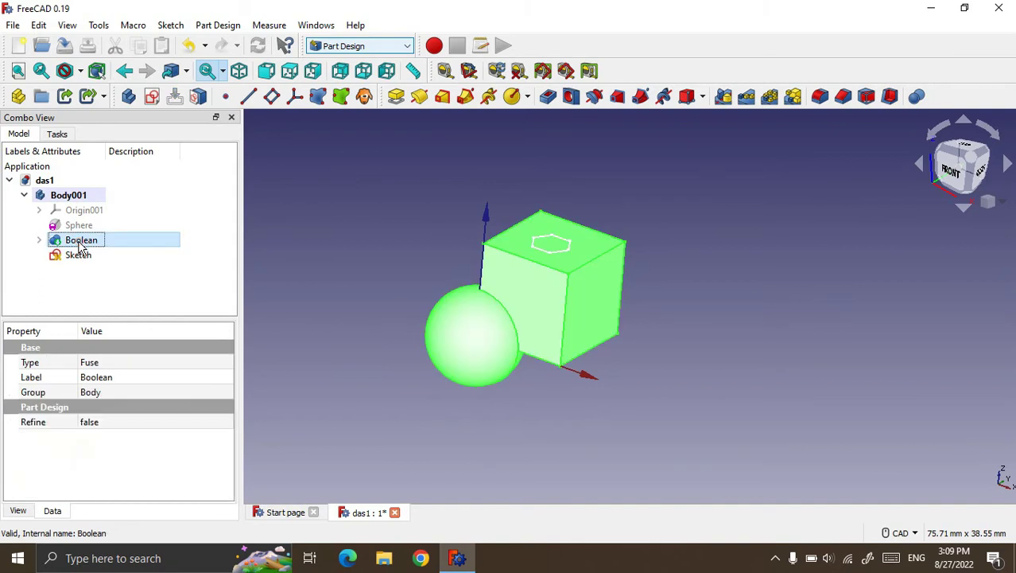
{"action": "left_click", "coordinate": [99, 287]}
{"action": "left_click", "coordinate": [79, 257]}
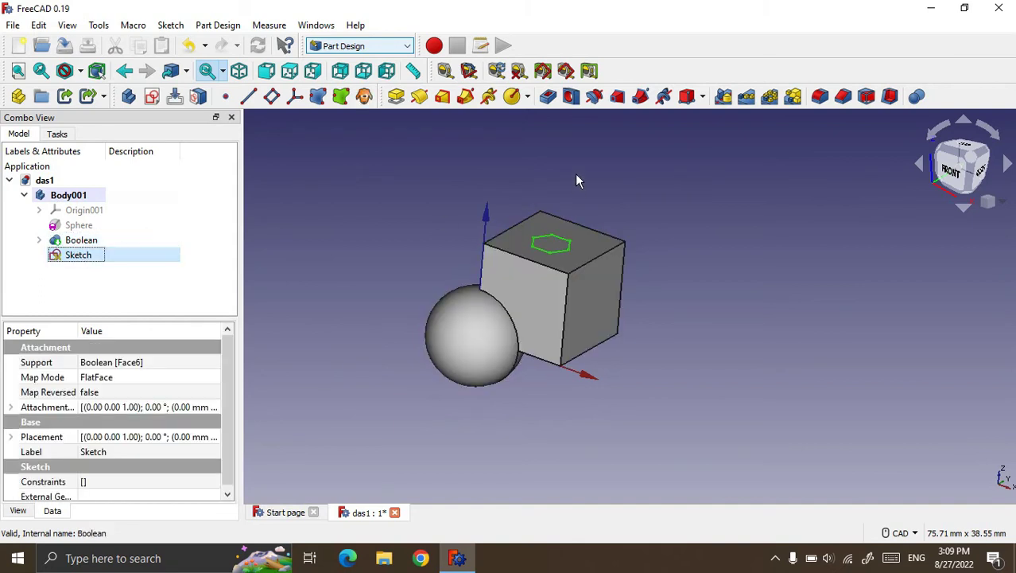
{"action": "left_click", "coordinate": [549, 98]}
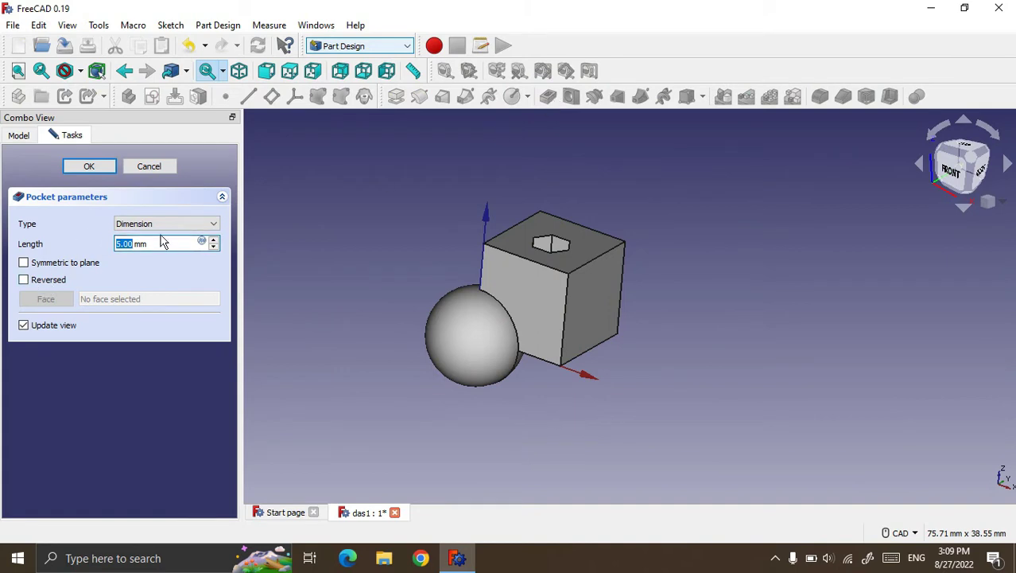
Step: Set the hexagon pocket to Through all, confirm it, and view the cube from above
{"action": "left_click", "coordinate": [186, 224]}
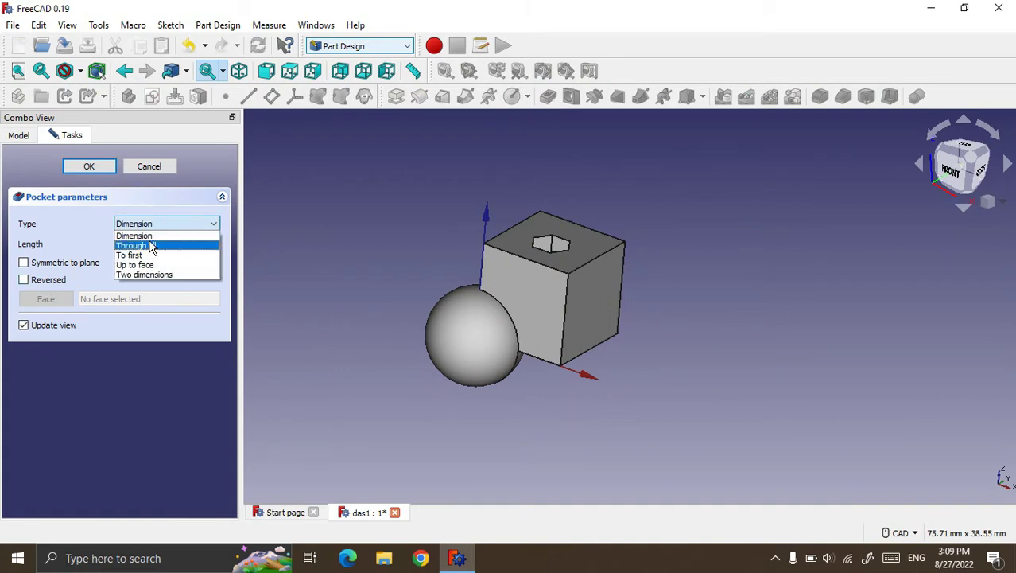
{"action": "left_click", "coordinate": [154, 247]}
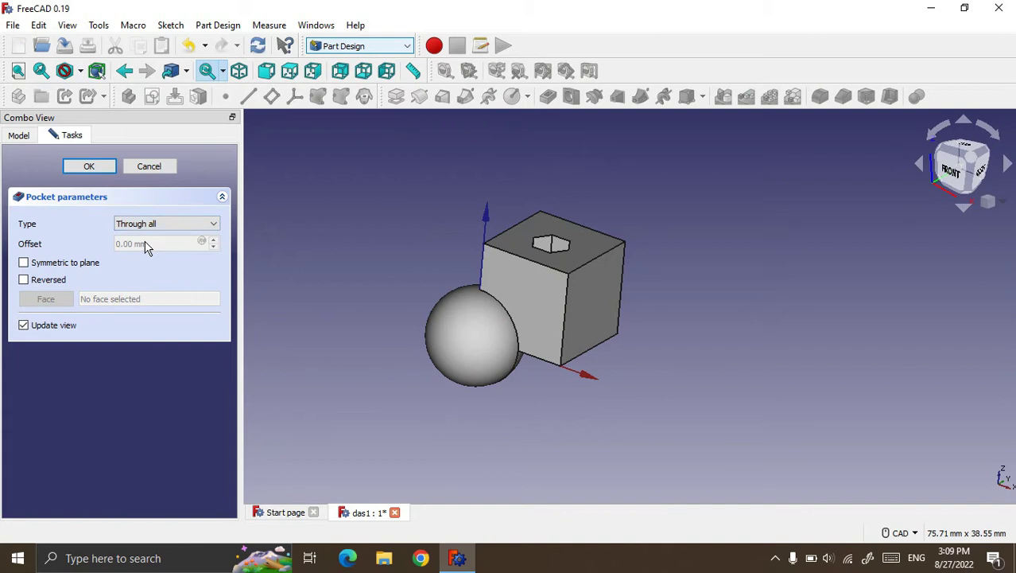
{"action": "left_click", "coordinate": [89, 169]}
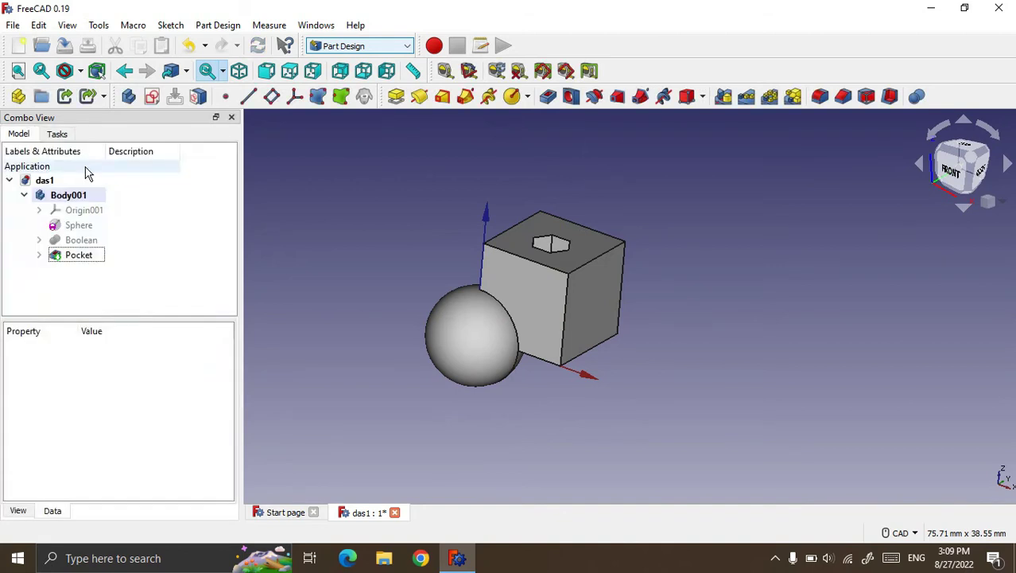
{"action": "middle_click_drag", "start_coordinate": [567, 165], "coordinate": [560, 256]}
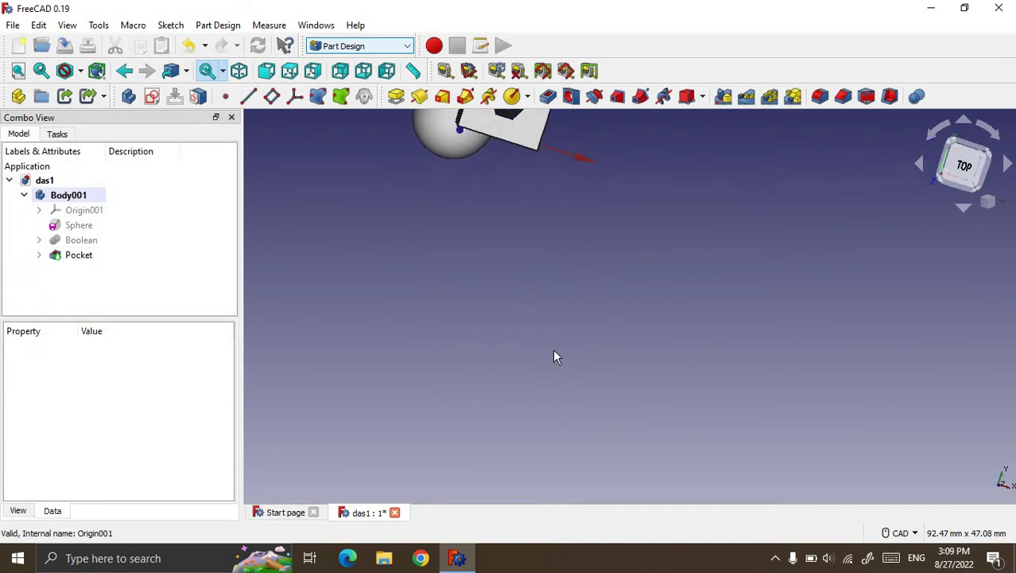
{"action": "left_click", "coordinate": [240, 71]}
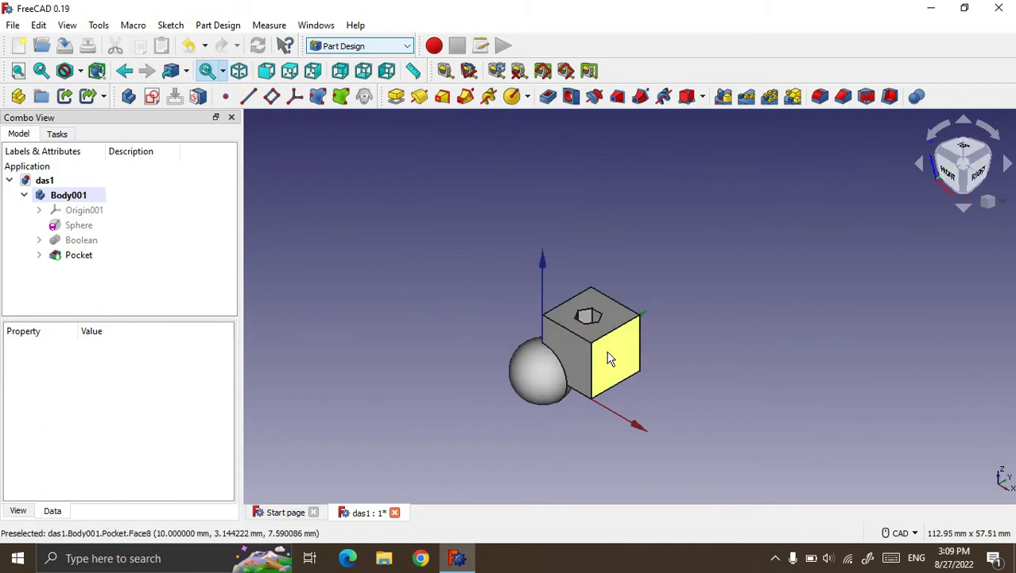
{"action": "scroll", "coordinate": [613, 354], "scroll_direction": "up", "scroll_amount": 2}
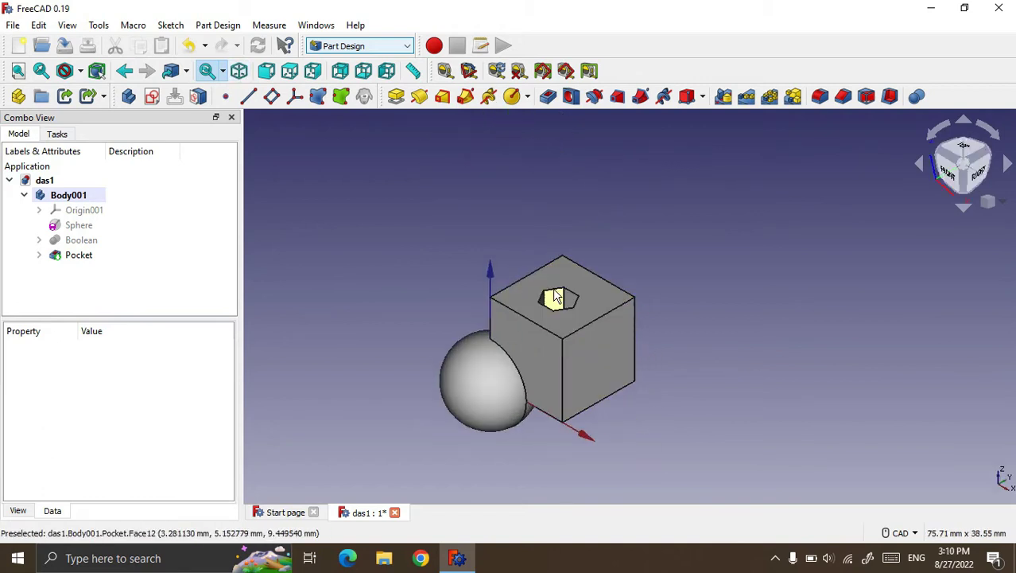
{"action": "left_click", "coordinate": [608, 347]}
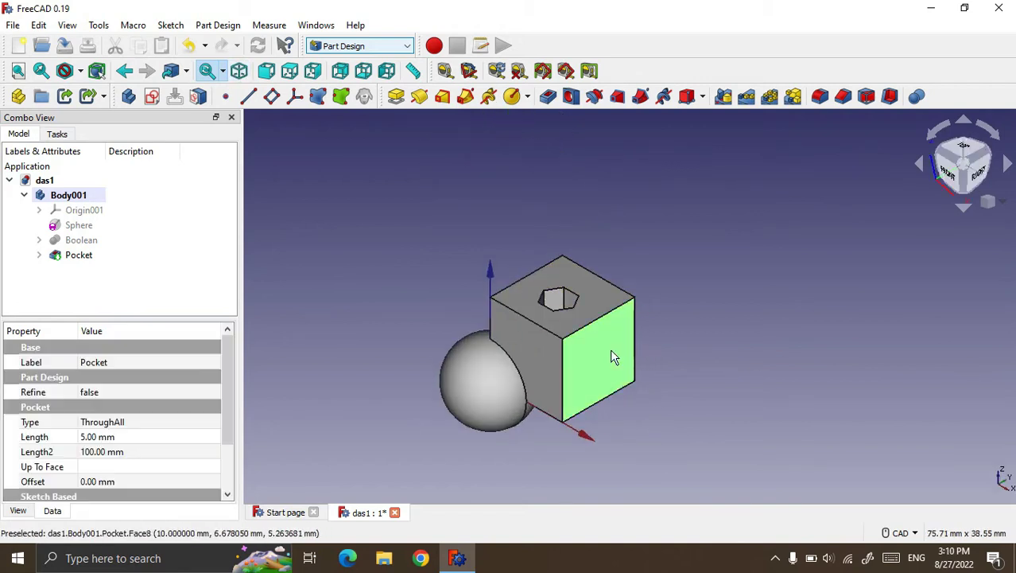
{"action": "left_click", "coordinate": [547, 332]}
{"action": "scroll", "coordinate": [549, 443], "scroll_direction": "up", "scroll_amount": 2}
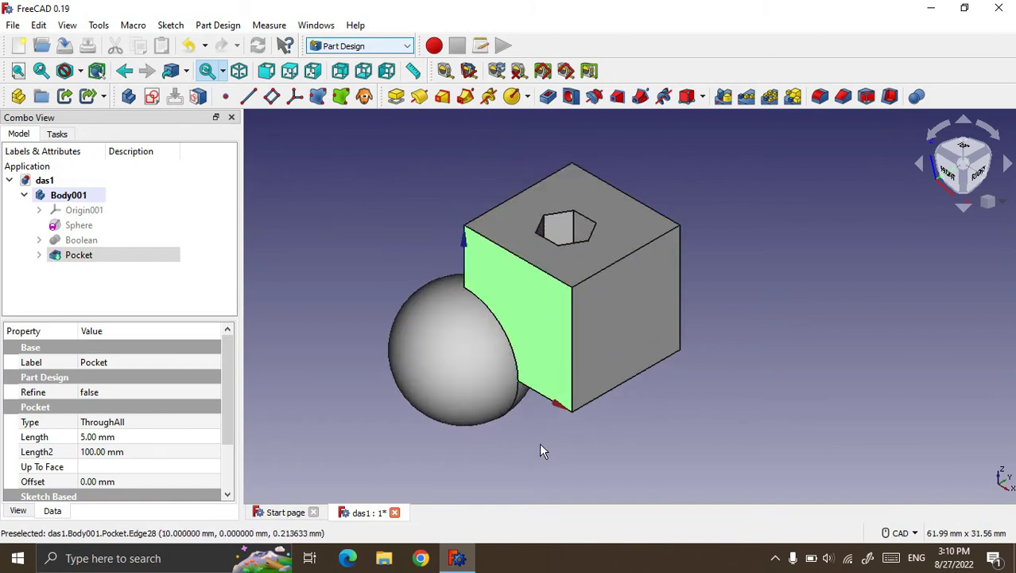
{"action": "left_click", "coordinate": [373, 226]}
{"action": "left_click", "coordinate": [447, 347]}
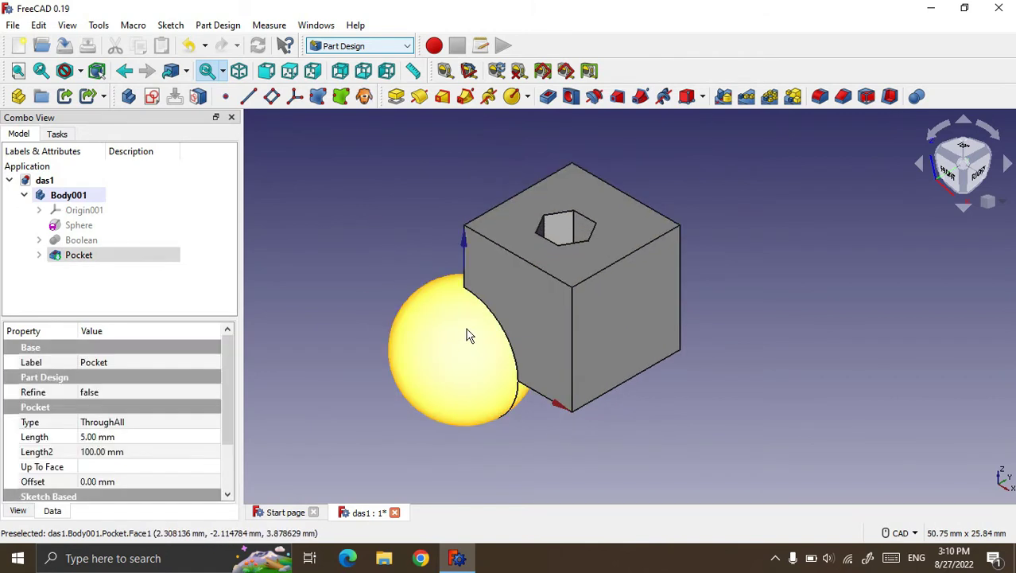
{"action": "left_click", "coordinate": [471, 339]}
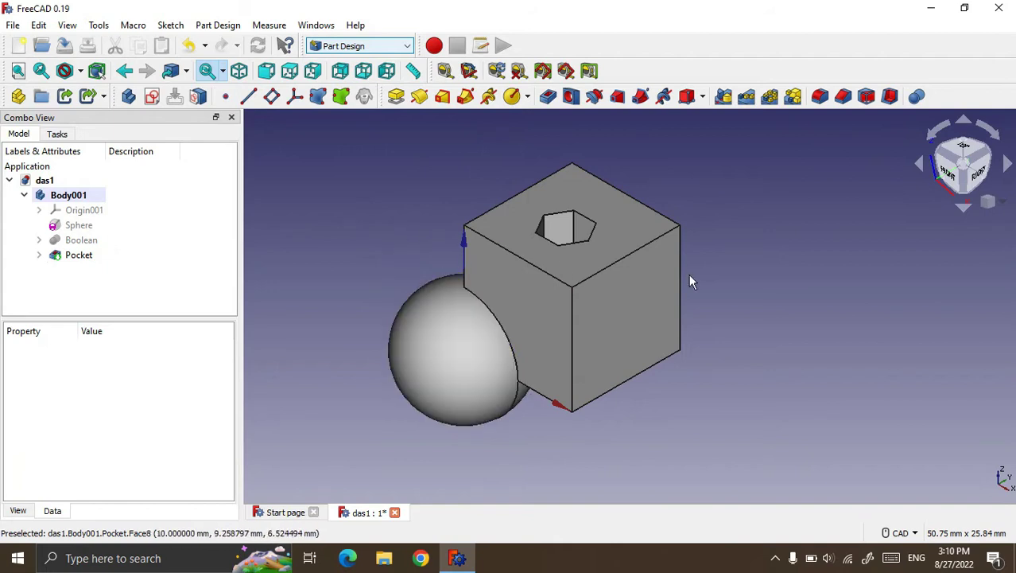
{"action": "middle_click_drag", "start_coordinate": [689, 274], "coordinate": [610, 265]}
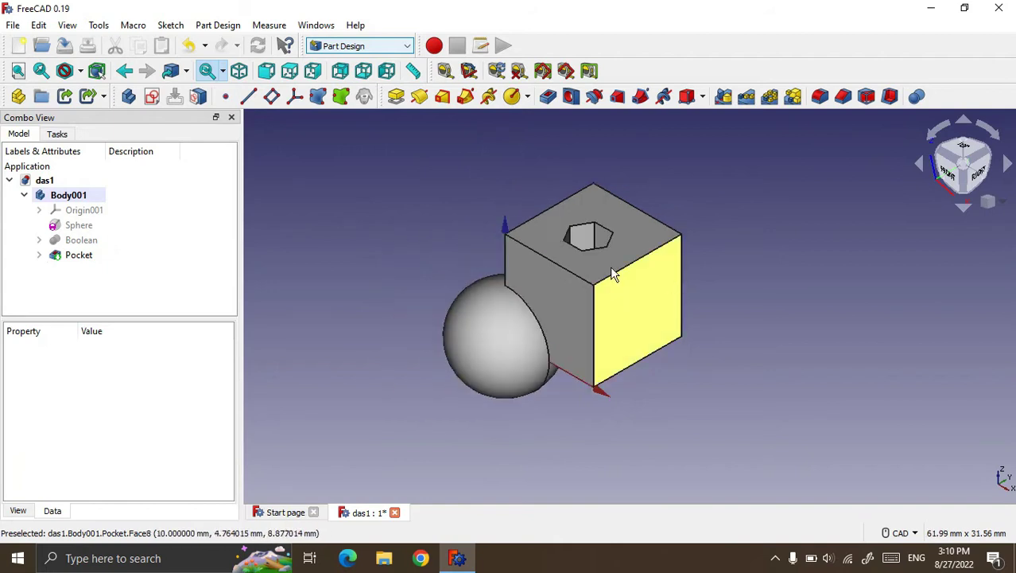
{"action": "left_click", "coordinate": [492, 340]}
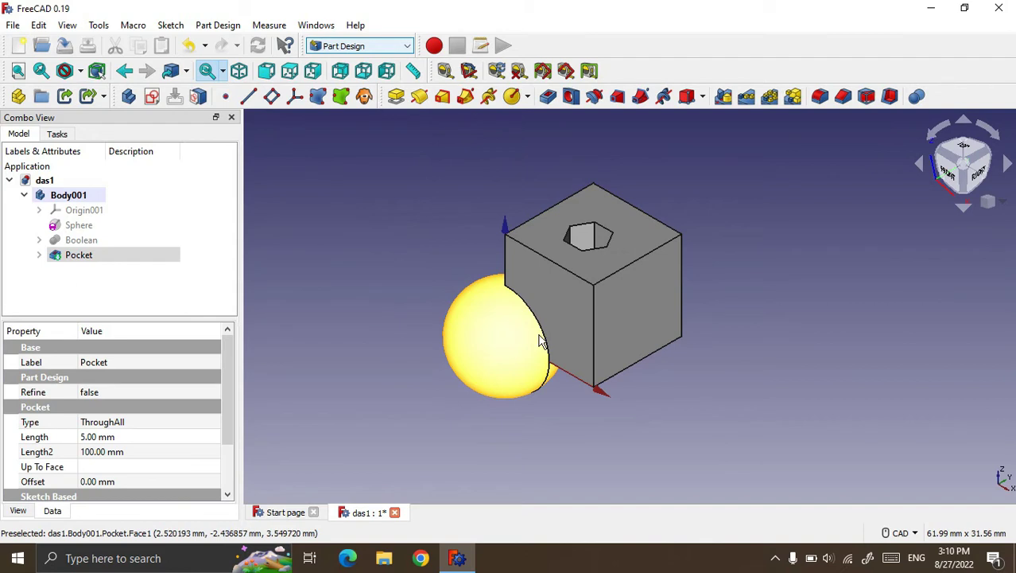
{"action": "left_click", "coordinate": [152, 97]}
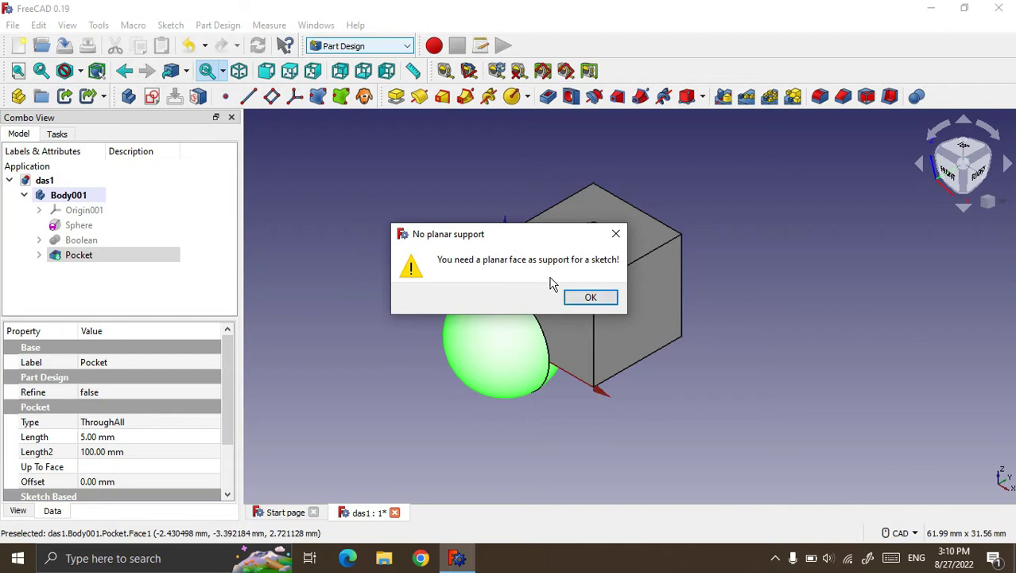
{"action": "left_click", "coordinate": [588, 296]}
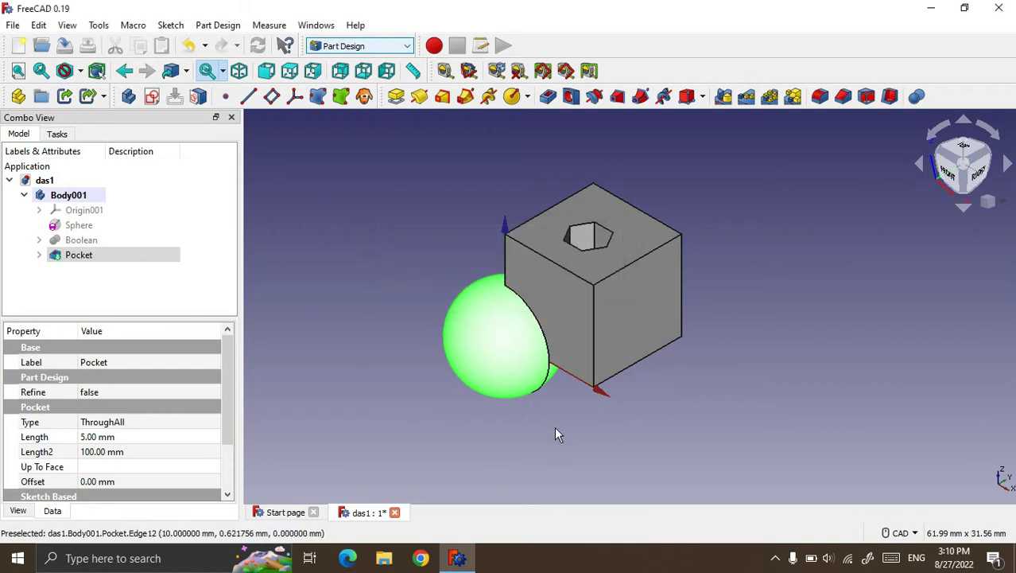
{"action": "scroll", "coordinate": [593, 441], "scroll_direction": "up", "scroll_amount": 1}
{"action": "scroll", "coordinate": [583, 420], "scroll_direction": "down", "scroll_amount": 1}
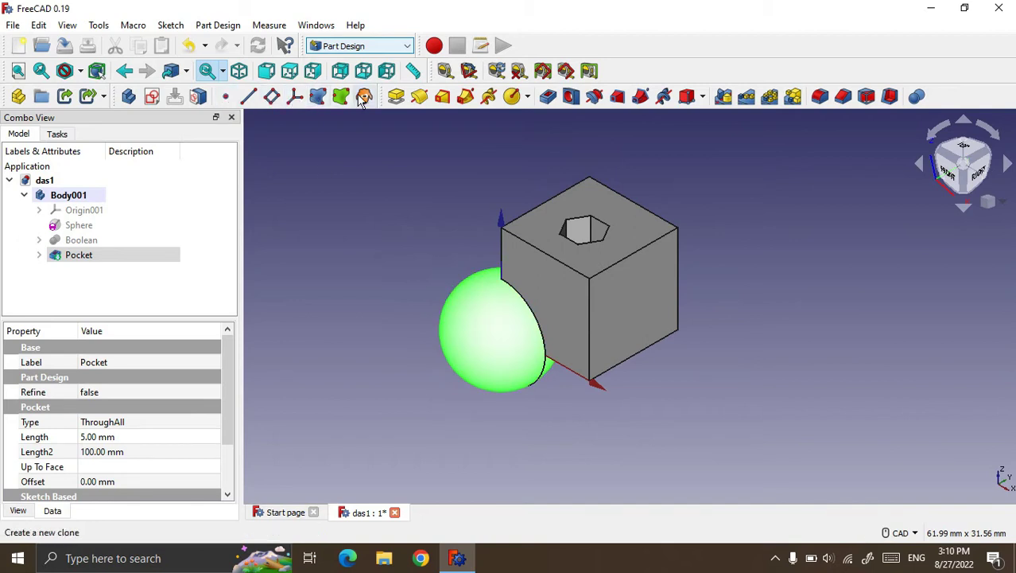
{"action": "left_click", "coordinate": [400, 222]}
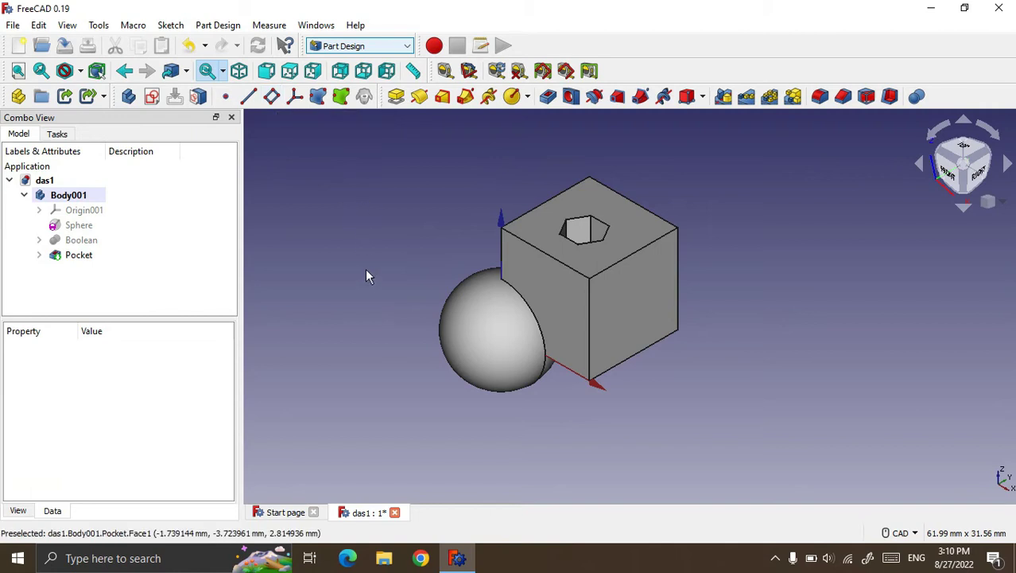
{"action": "middle_click_drag", "start_coordinate": [374, 281], "coordinate": [350, 248]}
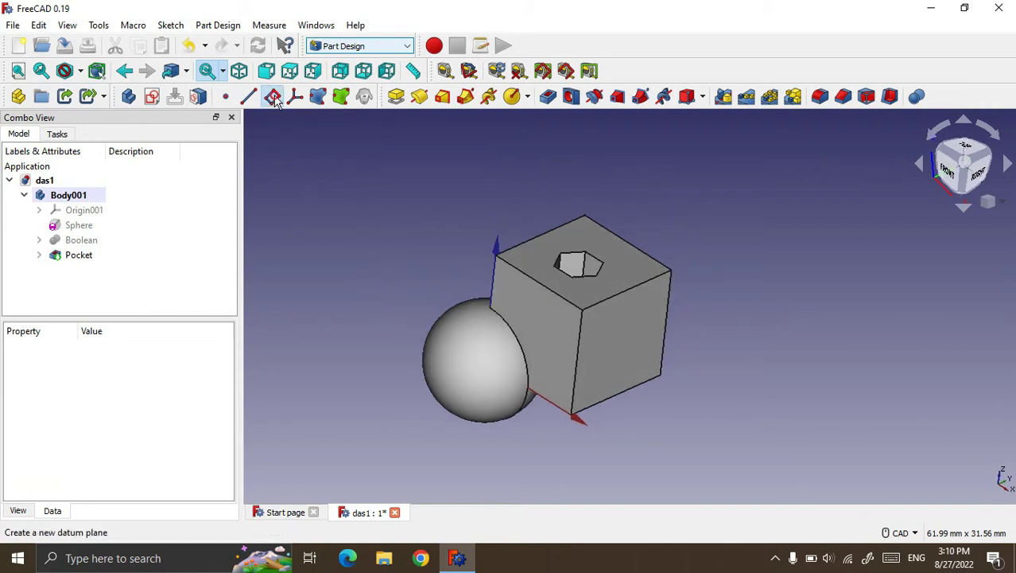
Step: Create a datum plane attached to the cube's left face, checking it from front, top and right views
{"action": "left_click", "coordinate": [273, 96]}
{"action": "scroll", "coordinate": [479, 213], "scroll_direction": "down", "scroll_amount": 3}
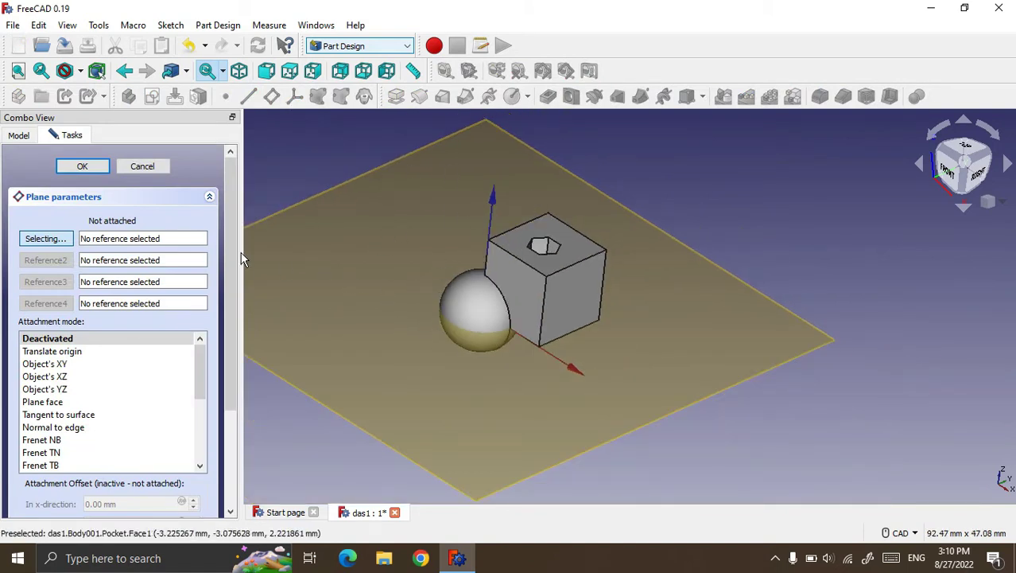
{"action": "scroll", "coordinate": [239, 255], "scroll_direction": "down", "scroll_amount": 1}
{"action": "scroll", "coordinate": [239, 254], "scroll_direction": "down", "scroll_amount": 4}
{"action": "scroll", "coordinate": [235, 252], "scroll_direction": "up", "scroll_amount": 4}
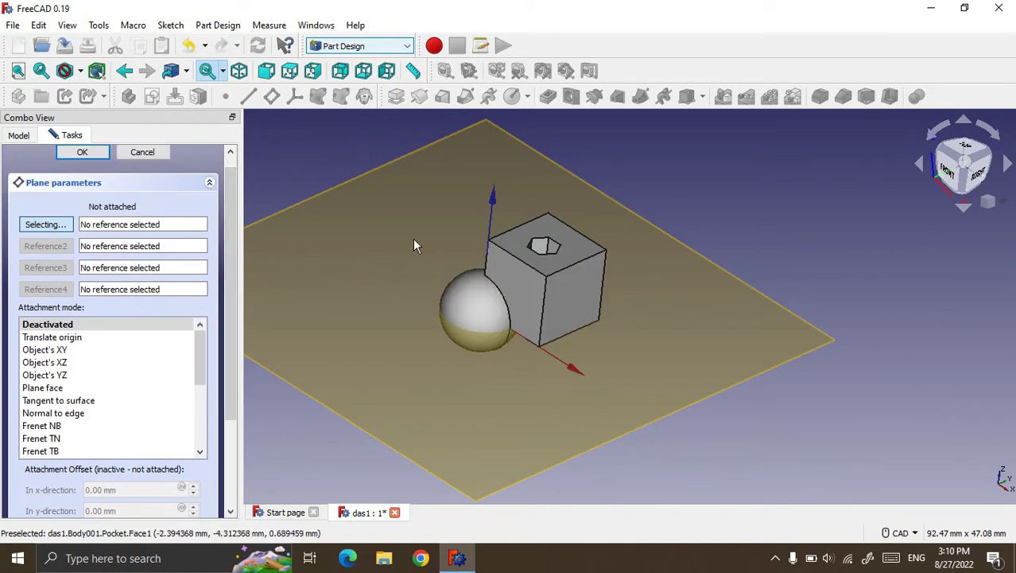
{"action": "left_click", "coordinate": [526, 288]}
{"action": "mouse_move", "coordinate": [754, 285]}
{"action": "middle_mouse_down"}
{"action": "mouse_move", "coordinate": [741, 268]}
{"action": "mouse_move", "coordinate": [754, 276]}
{"action": "middle_mouse_up"}
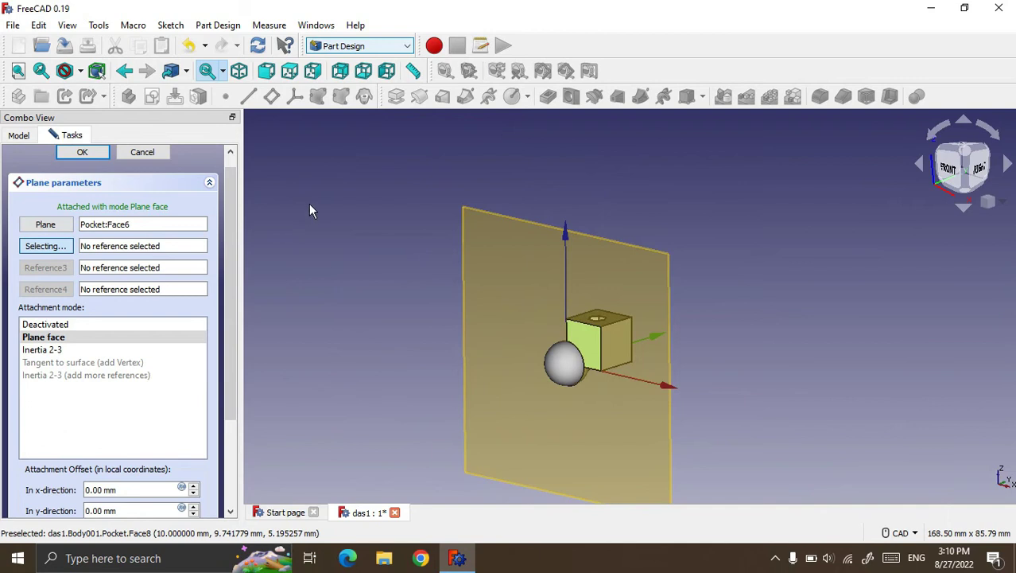
{"action": "scroll", "coordinate": [310, 210], "scroll_direction": "down", "scroll_amount": 1}
{"action": "scroll", "coordinate": [542, 362], "scroll_direction": "up", "scroll_amount": 2}
{"action": "scroll", "coordinate": [525, 364], "scroll_direction": "up", "scroll_amount": 2}
{"action": "middle_click_drag", "start_coordinate": [746, 338], "coordinate": [656, 331]}
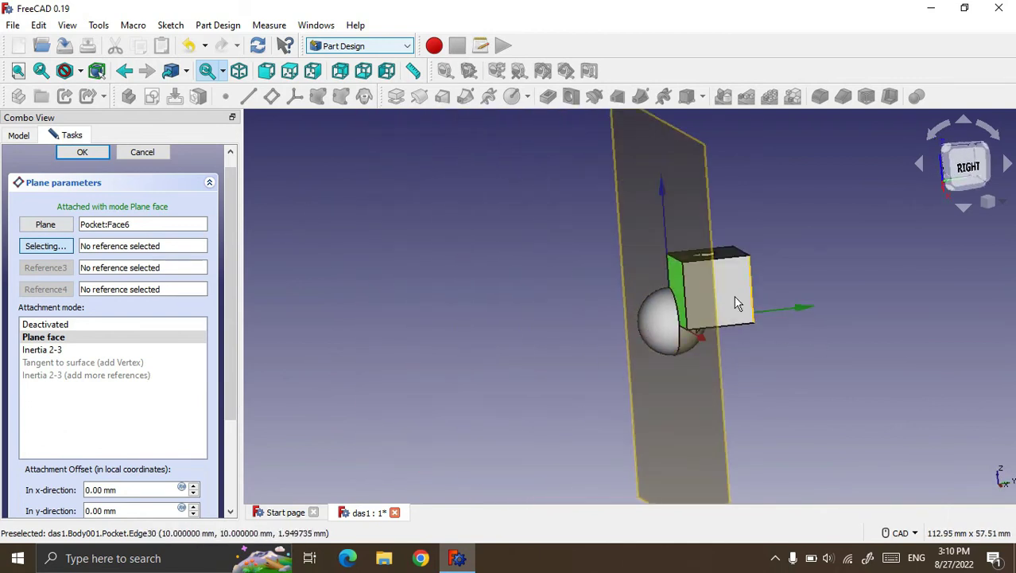
{"action": "left_click", "coordinate": [267, 71]}
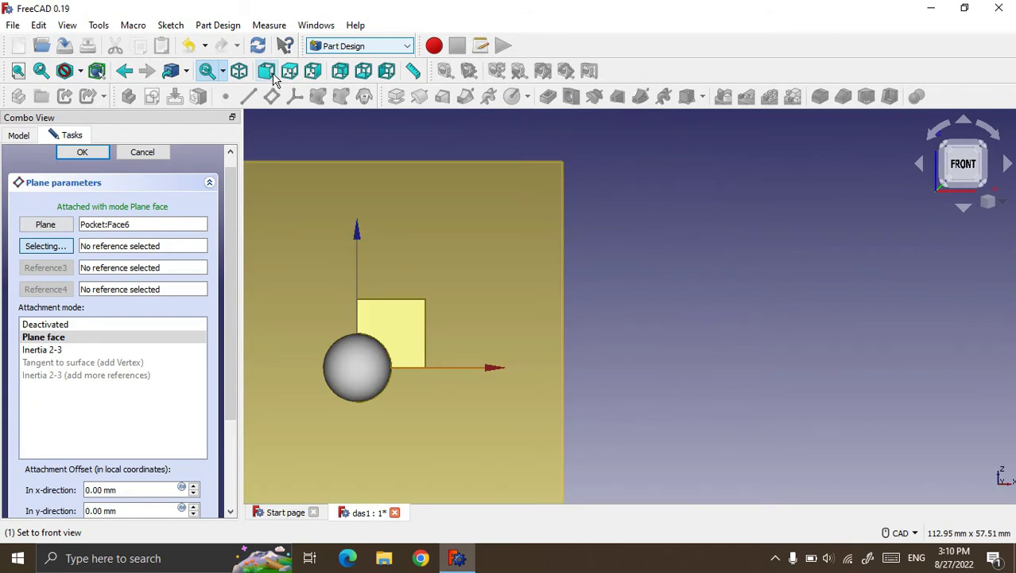
{"action": "left_click", "coordinate": [290, 72]}
{"action": "scroll", "coordinate": [437, 334], "scroll_direction": "down", "scroll_amount": 1}
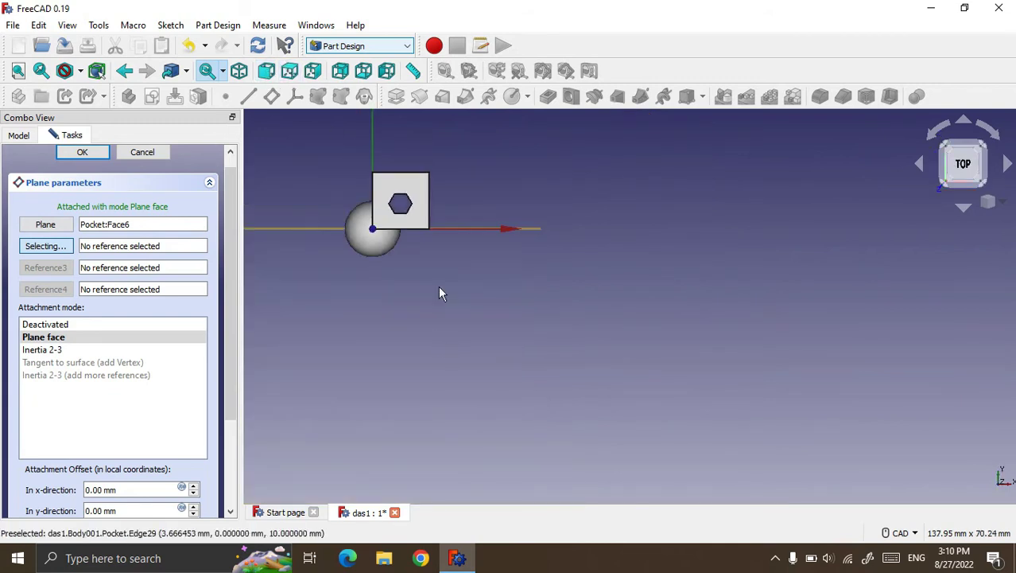
{"action": "left_click", "coordinate": [313, 70]}
{"action": "scroll", "coordinate": [814, 332], "scroll_direction": "up", "scroll_amount": 1}
{"action": "scroll", "coordinate": [762, 359], "scroll_direction": "up", "scroll_amount": 1}
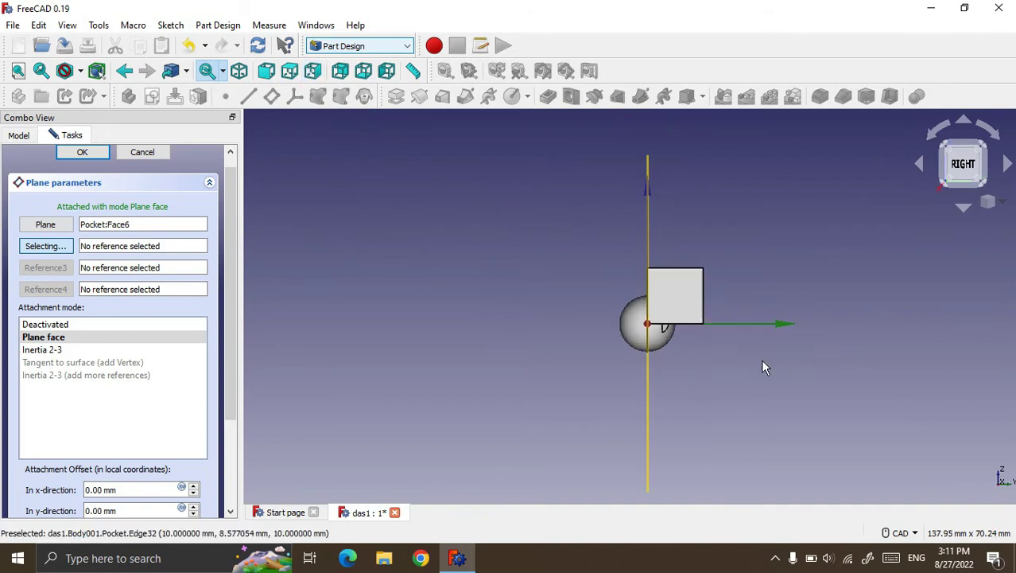
{"action": "scroll", "coordinate": [737, 364], "scroll_direction": "up", "scroll_amount": 1}
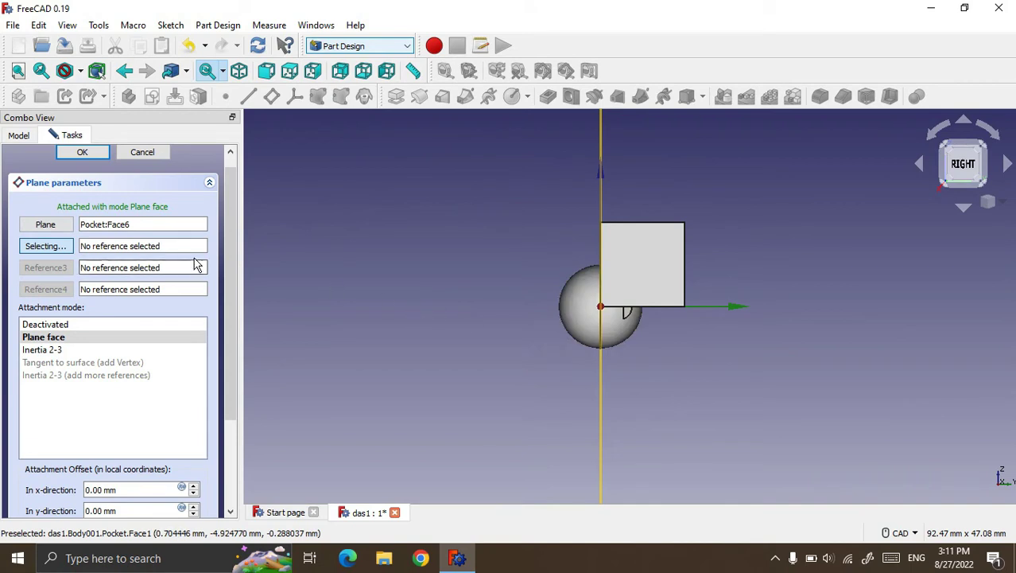
{"action": "left_click_drag", "start_coordinate": [229, 249], "coordinate": [228, 347]}
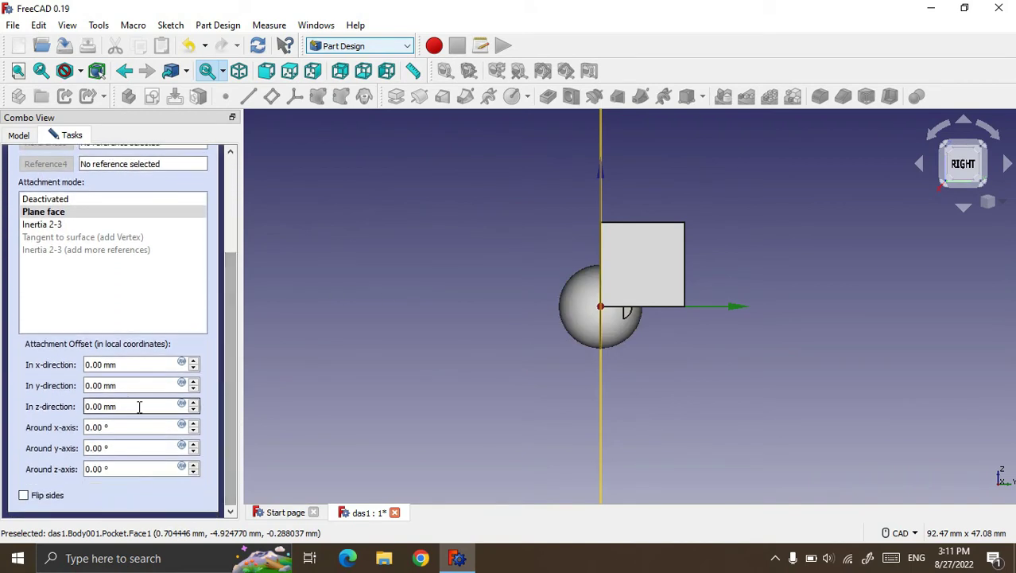
Step: Offset the datum plane 5 mm along its normal with 0° rotations and confirm it
{"action": "left_click", "coordinate": [106, 363]}
{"action": "type", "text": "1"}
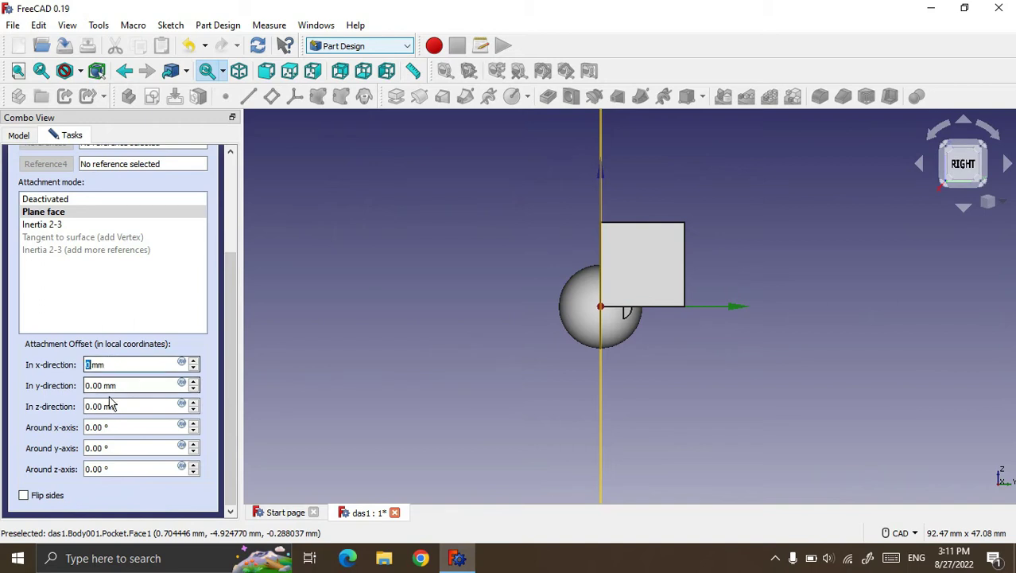
{"action": "left_click", "coordinate": [240, 71]}
{"action": "scroll", "coordinate": [691, 358], "scroll_direction": "down", "scroll_amount": 2}
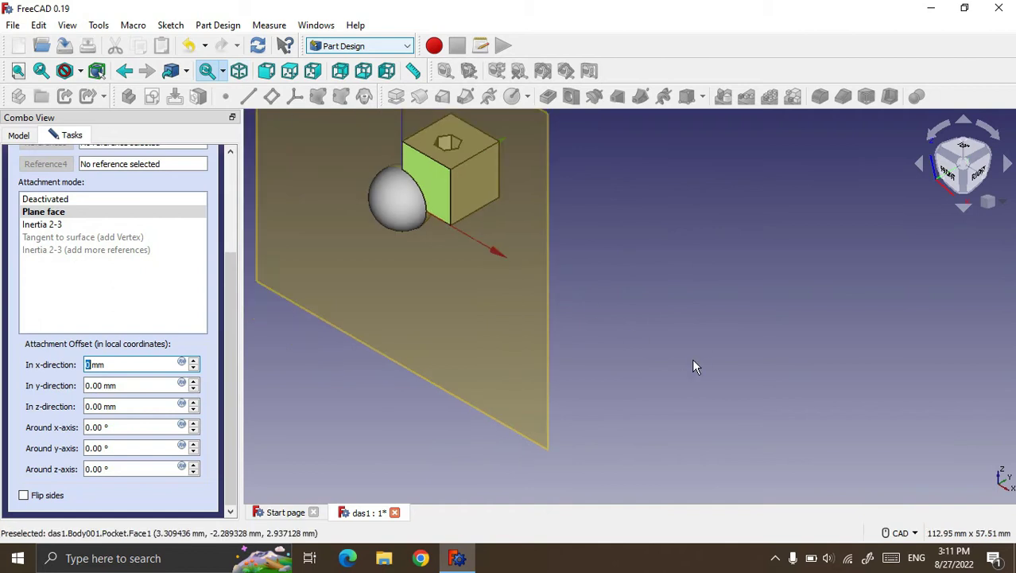
{"action": "scroll", "coordinate": [683, 360], "scroll_direction": "down", "scroll_amount": 3}
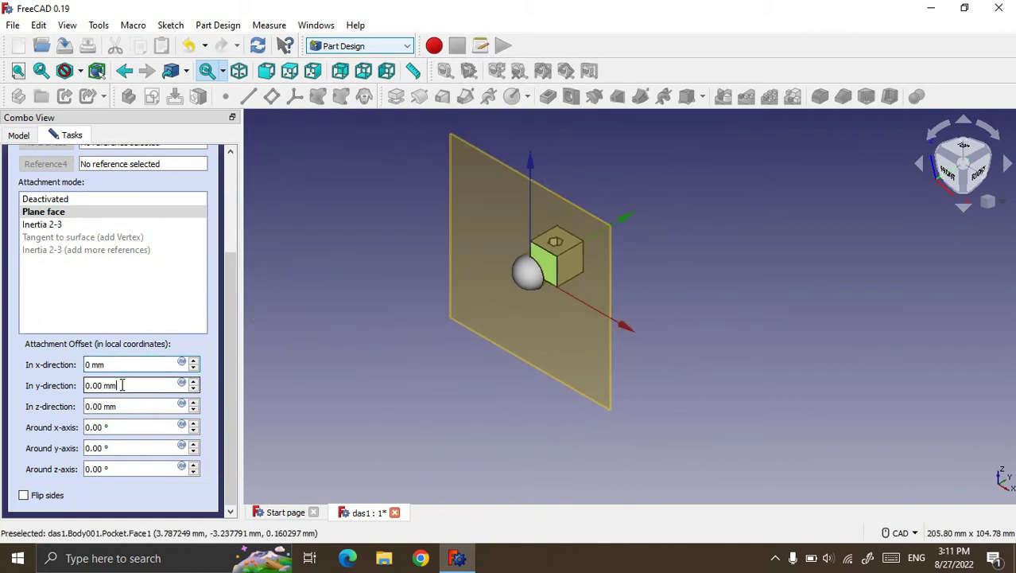
{"action": "key", "text": "Tab"}
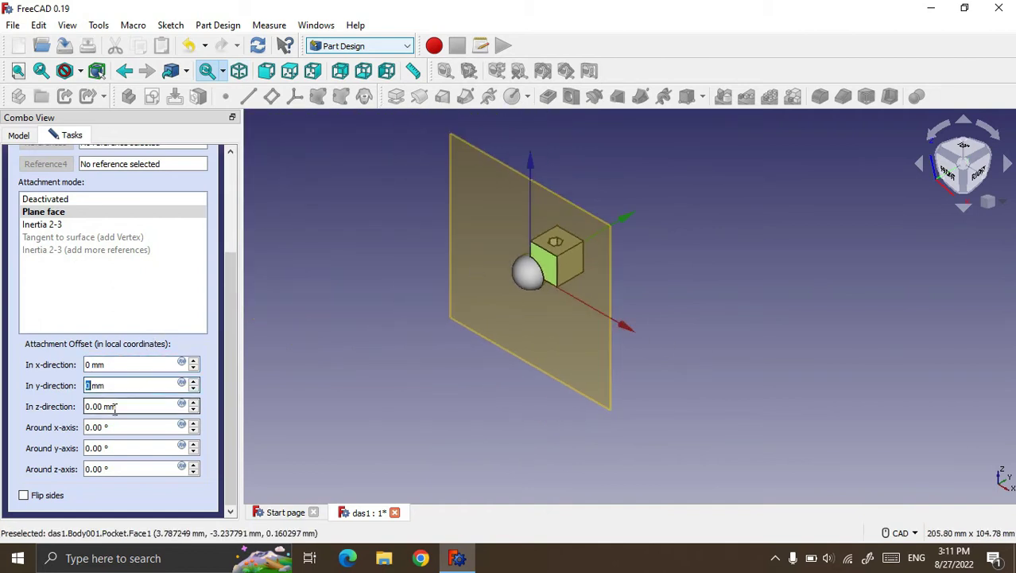
{"action": "type", "text": "2"}
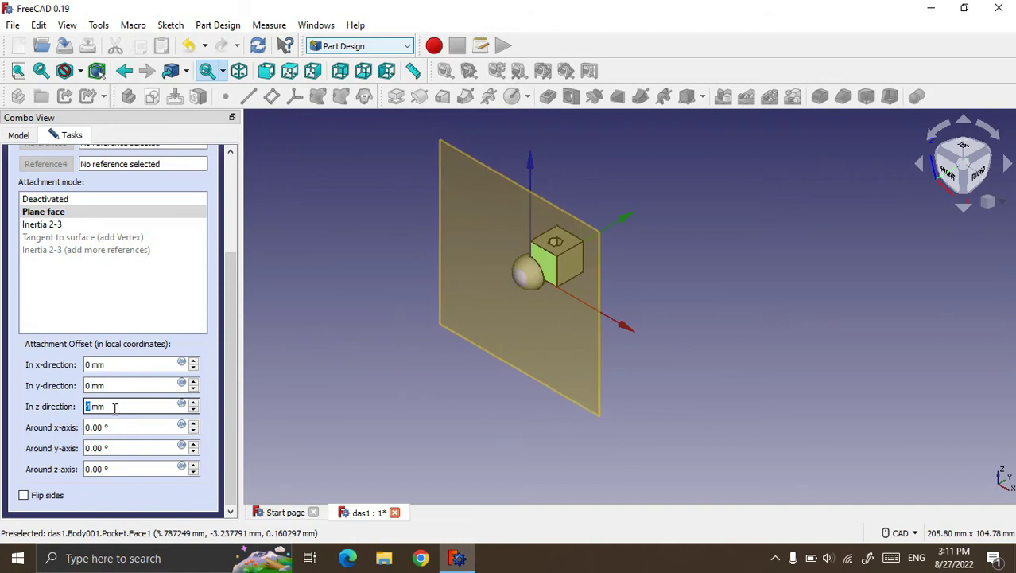
{"action": "type", "text": "1"}
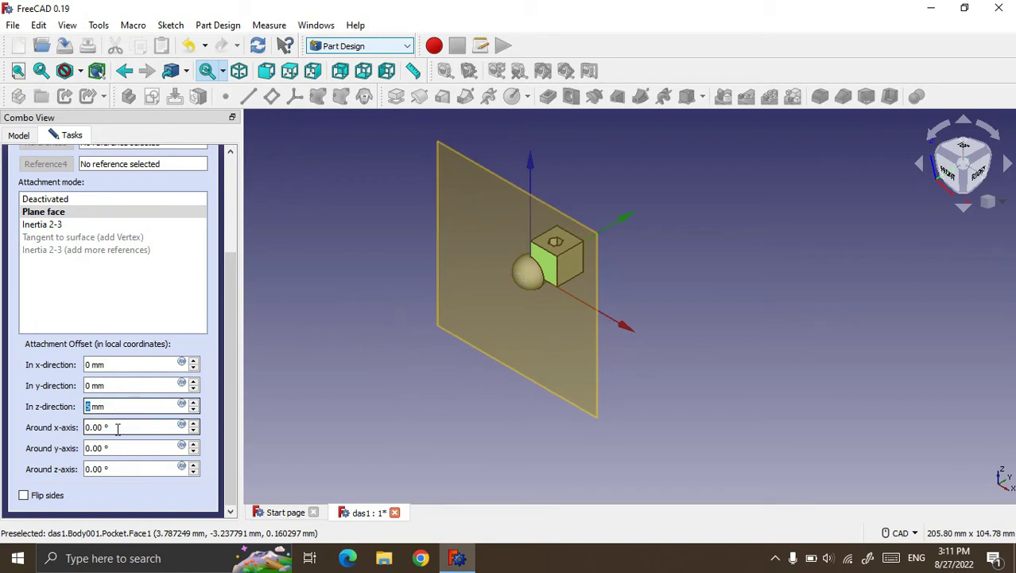
{"action": "scroll", "coordinate": [107, 427], "scroll_direction": "up", "scroll_amount": 3}
{"action": "scroll", "coordinate": [108, 427], "scroll_direction": "up", "scroll_amount": 6}
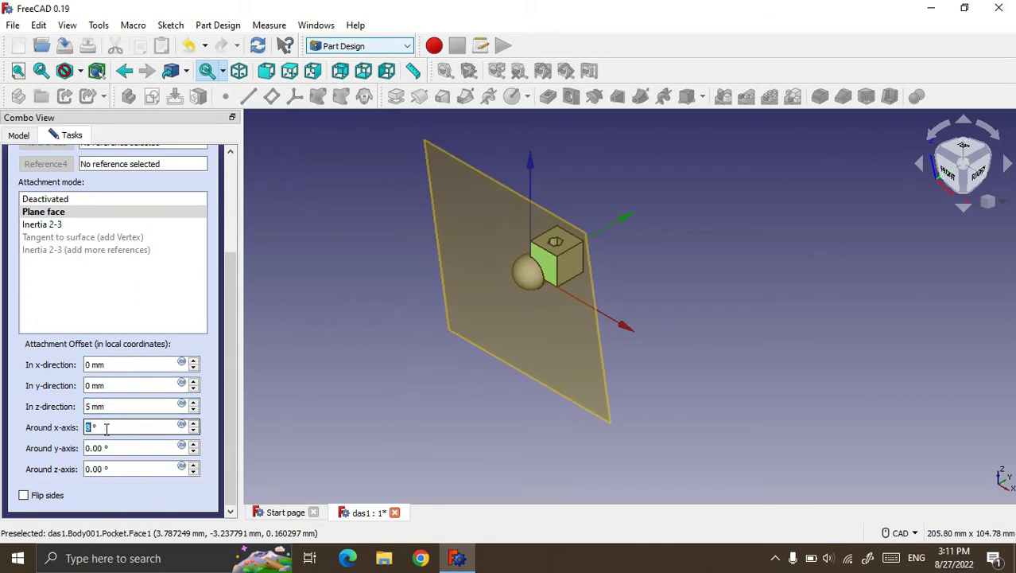
{"action": "scroll", "coordinate": [110, 428], "scroll_direction": "up", "scroll_amount": 8}
{"action": "scroll", "coordinate": [112, 429], "scroll_direction": "up", "scroll_amount": 8}
{"action": "middle_click_drag", "start_coordinate": [764, 367], "coordinate": [703, 360]}
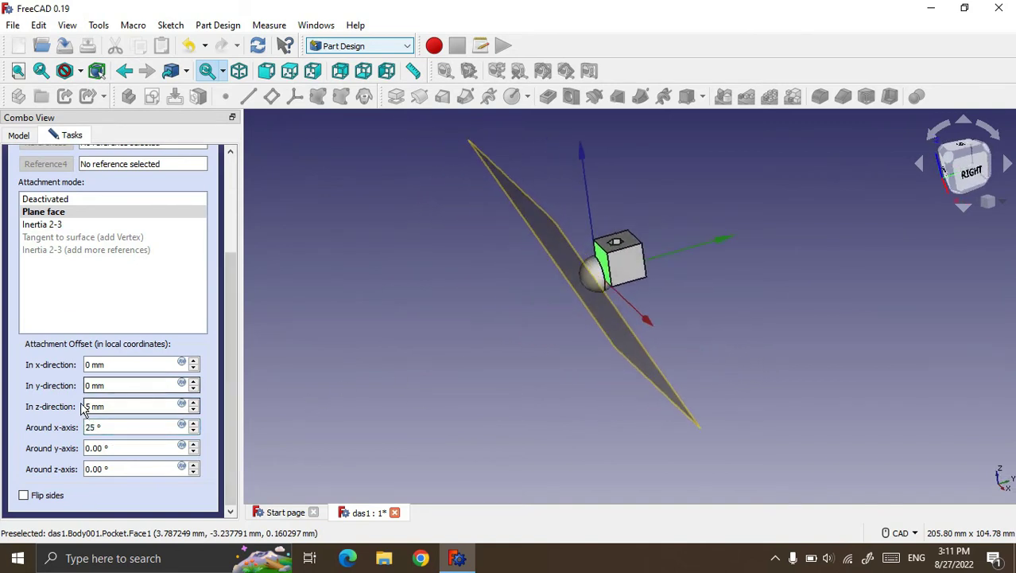
{"action": "scroll", "coordinate": [104, 427], "scroll_direction": "up", "scroll_amount": 4}
{"action": "scroll", "coordinate": [106, 427], "scroll_direction": "up", "scroll_amount": 3}
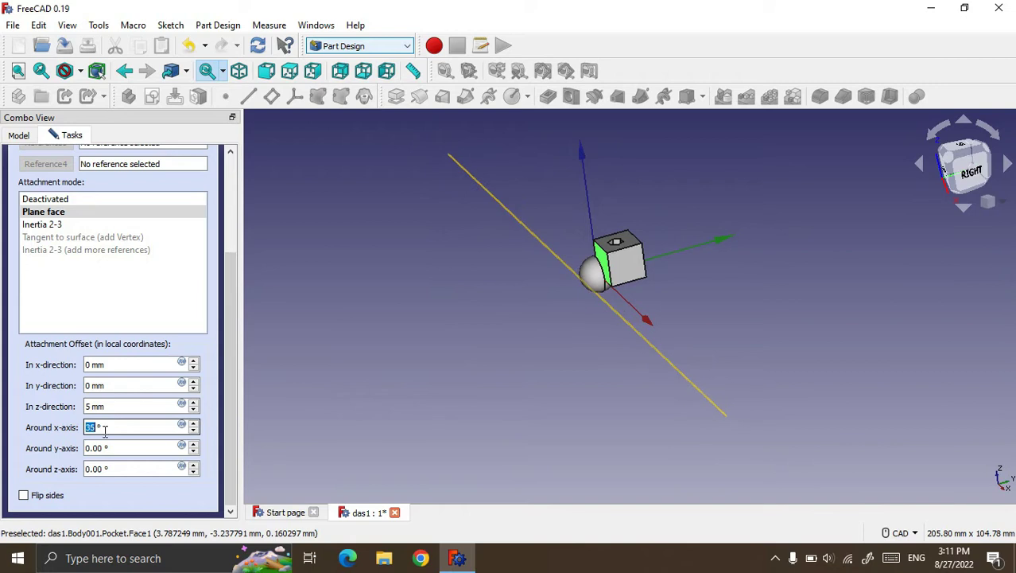
{"action": "scroll", "coordinate": [105, 428], "scroll_direction": "up", "scroll_amount": 5}
{"action": "scroll", "coordinate": [103, 429], "scroll_direction": "up", "scroll_amount": 5}
{"action": "scroll", "coordinate": [103, 430], "scroll_direction": "up", "scroll_amount": 2}
{"action": "scroll", "coordinate": [103, 429], "scroll_direction": "up", "scroll_amount": 3}
{"action": "scroll", "coordinate": [96, 428], "scroll_direction": "up", "scroll_amount": 2}
{"action": "scroll", "coordinate": [95, 427], "scroll_direction": "up", "scroll_amount": 2}
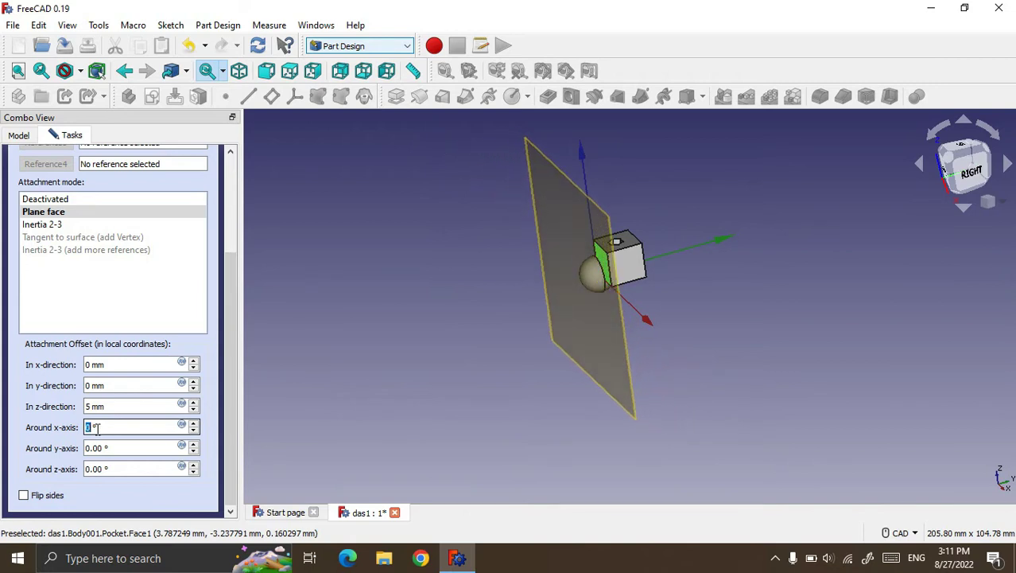
{"action": "scroll", "coordinate": [95, 447], "scroll_direction": "up", "scroll_amount": 2}
{"action": "scroll", "coordinate": [96, 447], "scroll_direction": "up", "scroll_amount": 2}
{"action": "scroll", "coordinate": [95, 447], "scroll_direction": "up", "scroll_amount": 2}
{"action": "scroll", "coordinate": [95, 447], "scroll_direction": "up", "scroll_amount": 2}
{"action": "scroll", "coordinate": [96, 447], "scroll_direction": "up", "scroll_amount": 2}
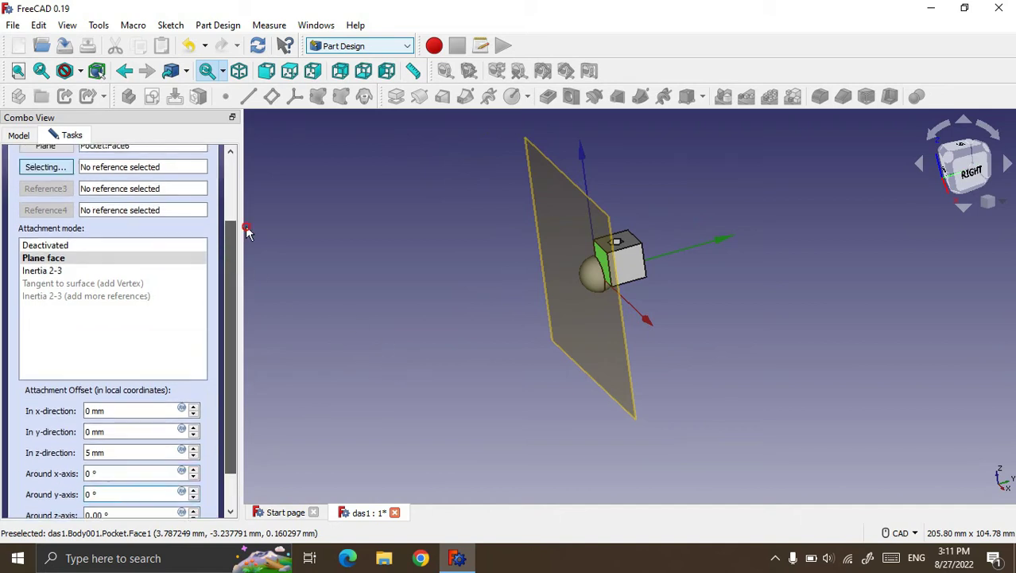
{"action": "left_click_drag", "start_coordinate": [241, 286], "coordinate": [241, 151]}
{"action": "left_click", "coordinate": [86, 167]}
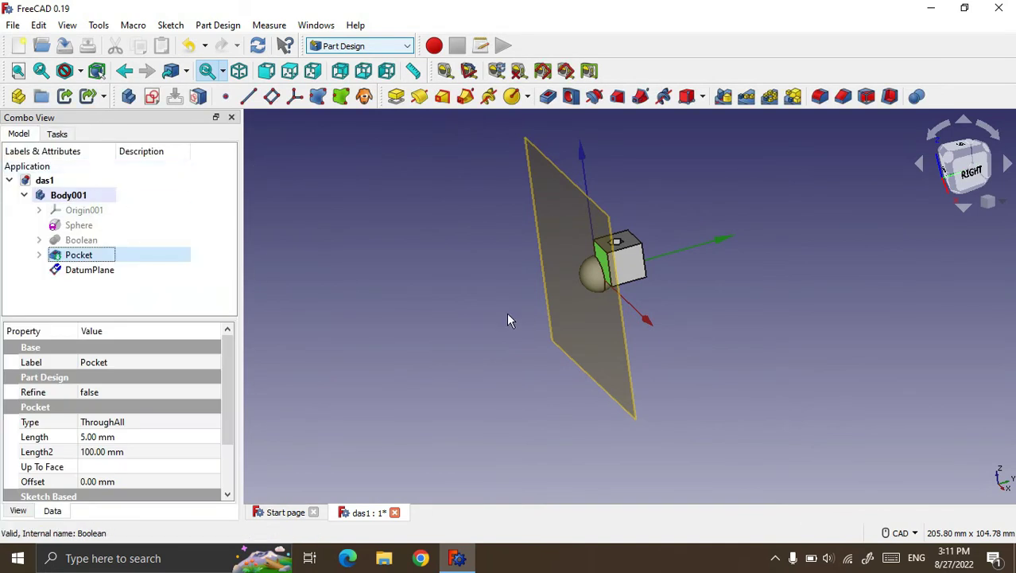
Step: Select the datum plane and start a new sketch on it
{"action": "left_click", "coordinate": [395, 310]}
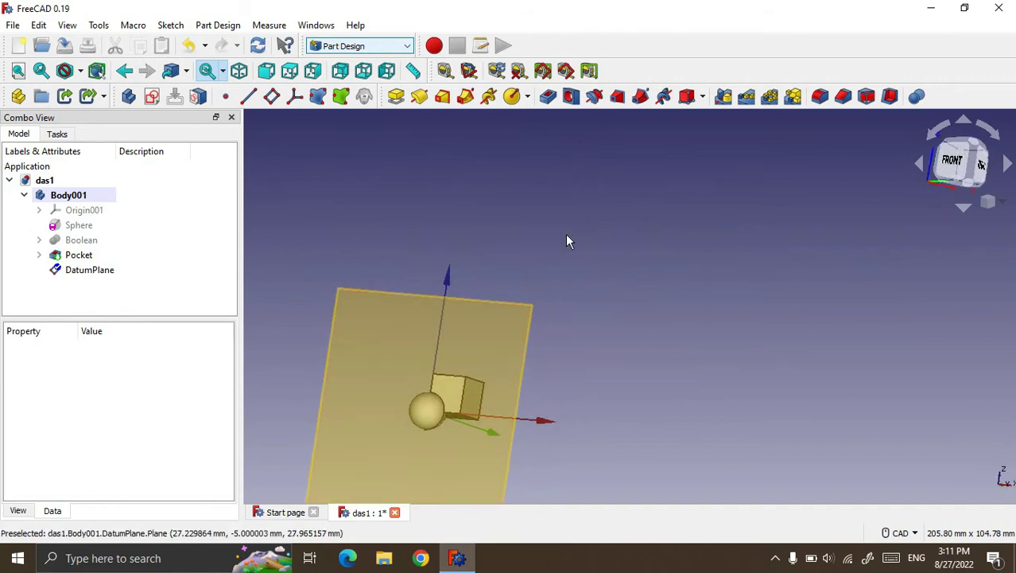
{"action": "scroll", "coordinate": [549, 229], "scroll_direction": "down", "scroll_amount": 3}
{"action": "scroll", "coordinate": [342, 301], "scroll_direction": "down", "scroll_amount": 1}
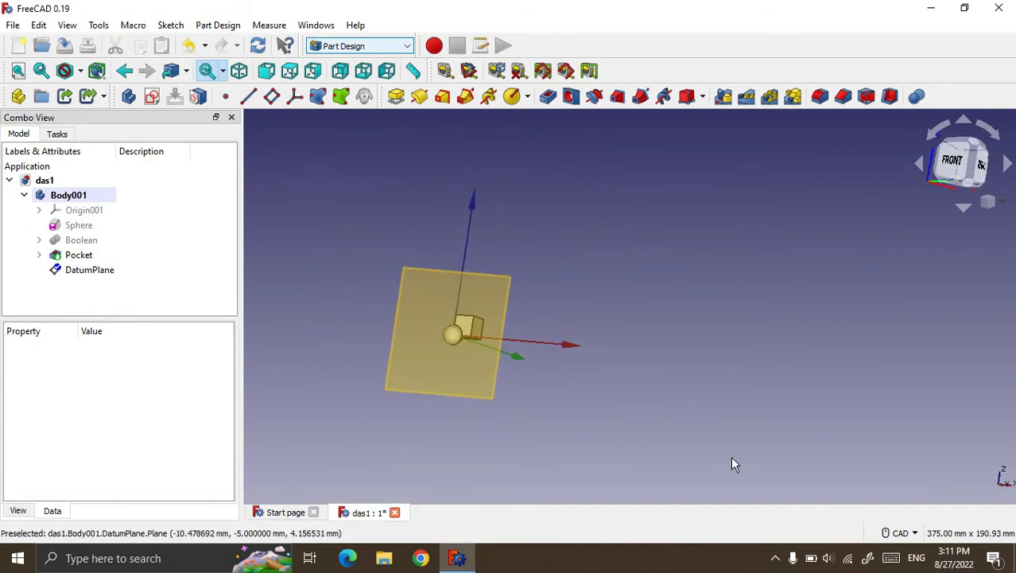
{"action": "left_click", "coordinate": [412, 326]}
{"action": "left_click", "coordinate": [648, 350]}
{"action": "left_click", "coordinate": [421, 352]}
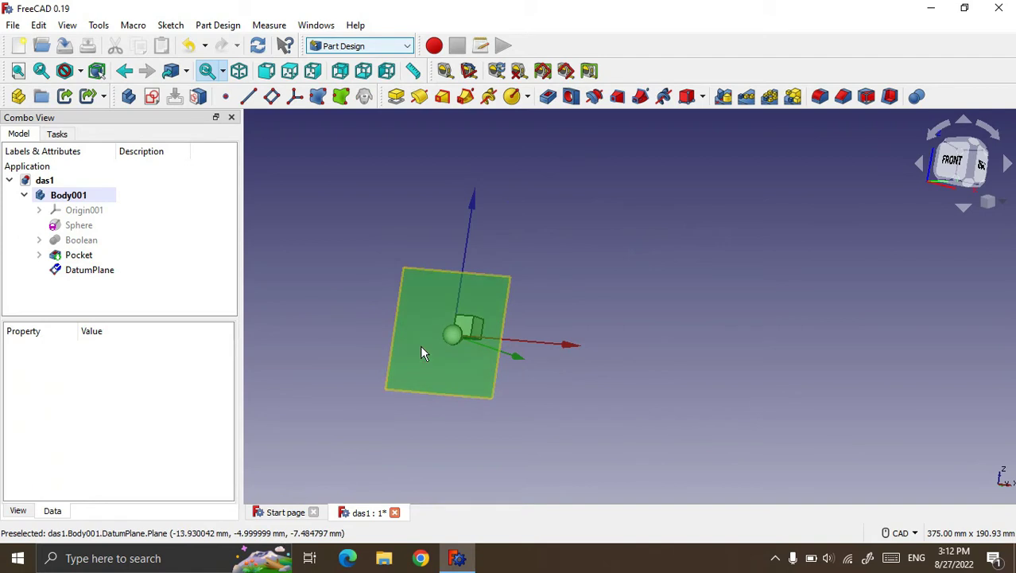
{"action": "left_click", "coordinate": [153, 99]}
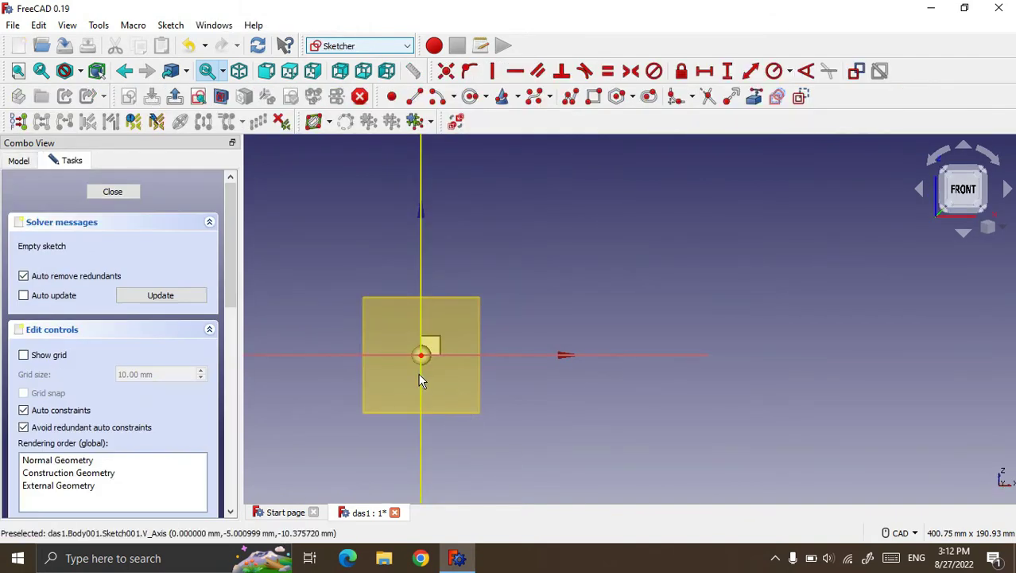
Step: Draw a small rectangle around the sphere's centre and close the sketch
{"action": "scroll", "coordinate": [418, 372], "scroll_direction": "up", "scroll_amount": 2}
{"action": "scroll", "coordinate": [414, 357], "scroll_direction": "up", "scroll_amount": 2}
{"action": "scroll", "coordinate": [425, 370], "scroll_direction": "up", "scroll_amount": 2}
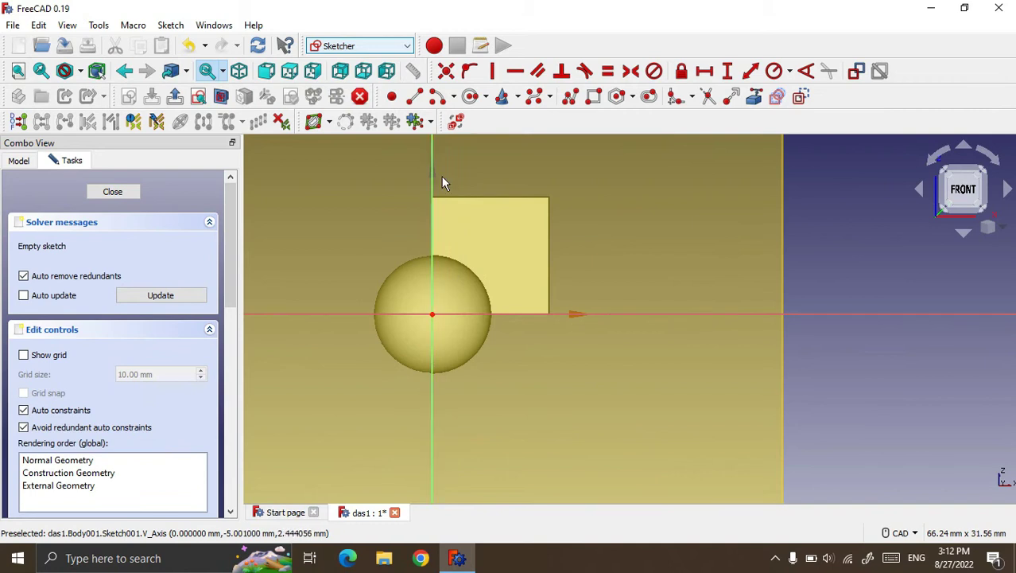
{"action": "left_click", "coordinate": [597, 98]}
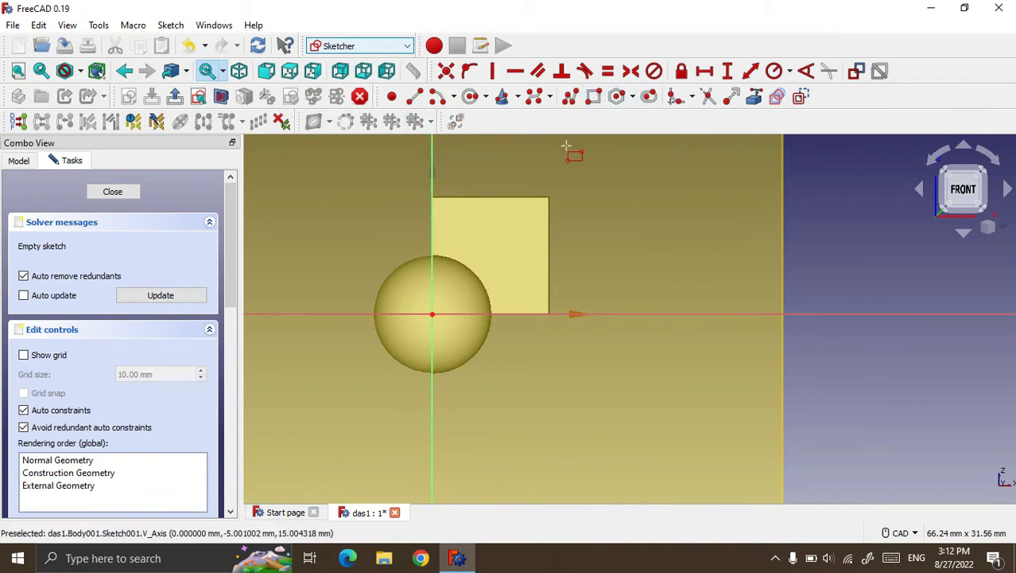
{"action": "left_click", "coordinate": [402, 291]}
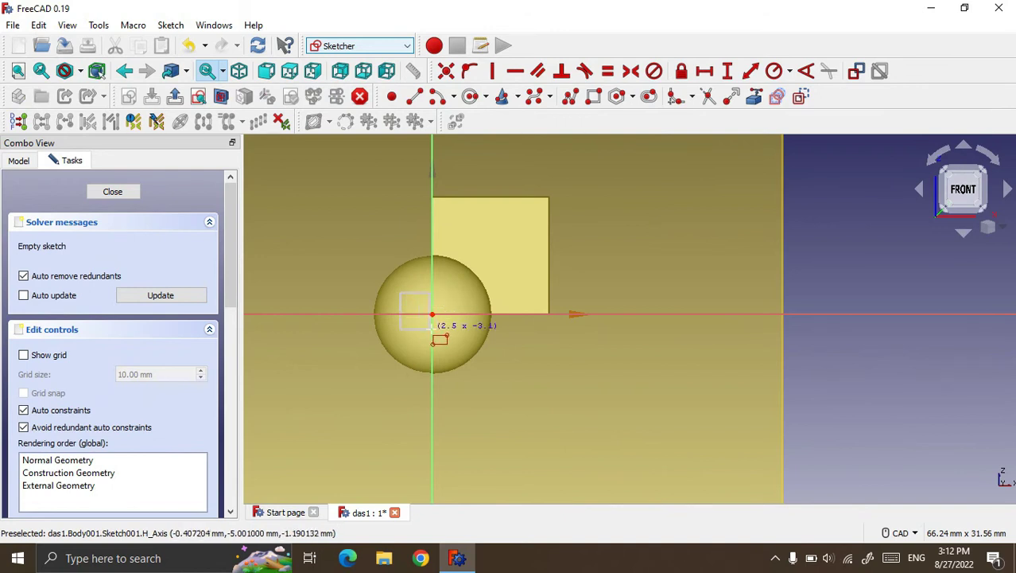
{"action": "left_click", "coordinate": [451, 338]}
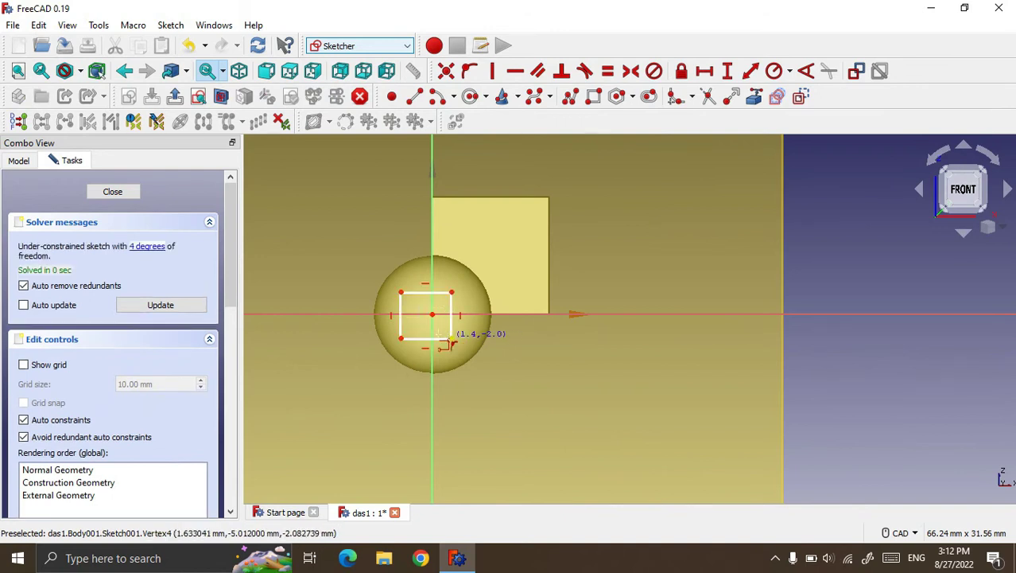
{"action": "left_click", "coordinate": [132, 193]}
{"action": "left_click", "coordinate": [593, 278]}
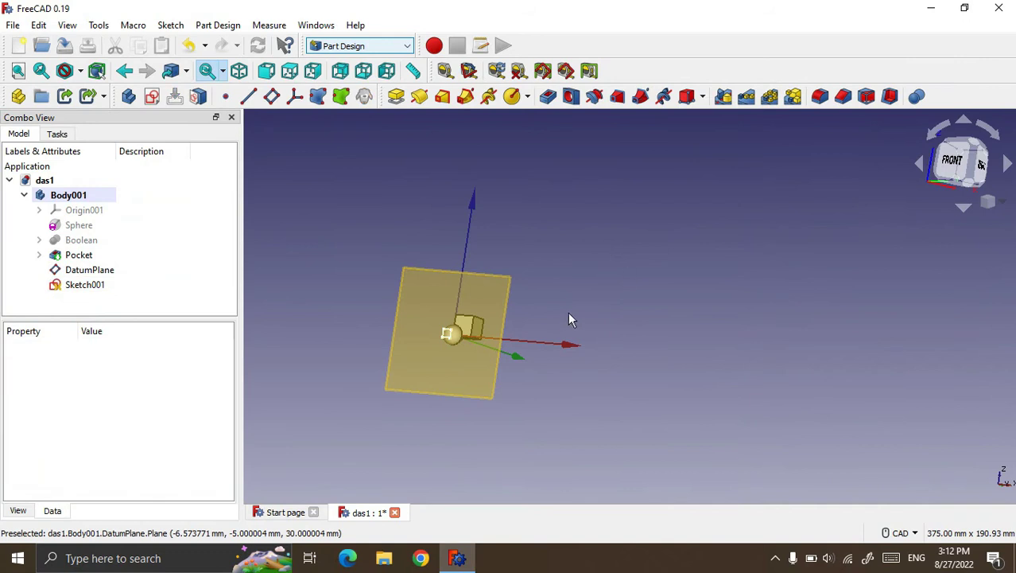
Step: Hide the datum plane with Space so only the solids and sketch show
{"action": "left_click", "coordinate": [90, 271]}
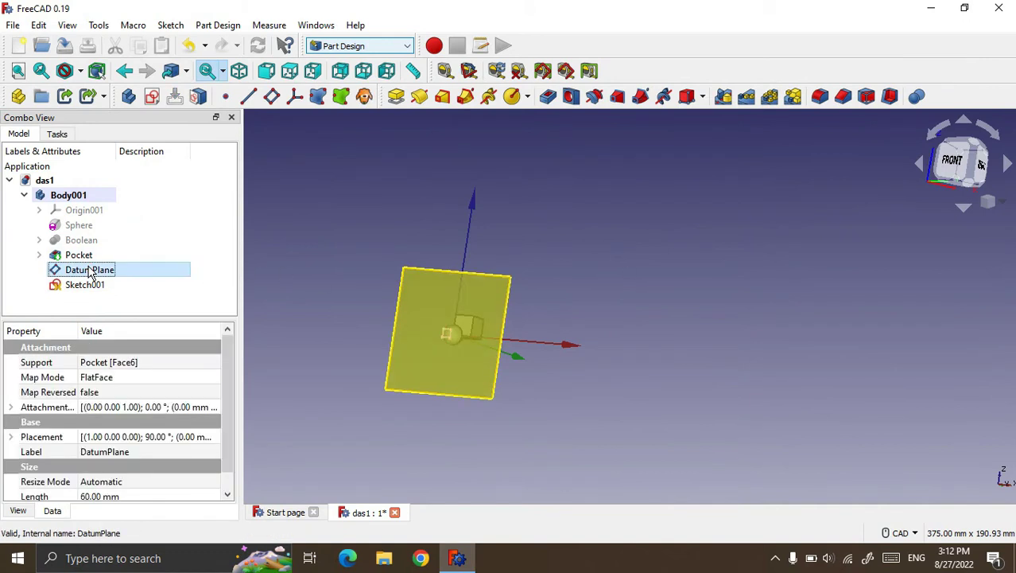
{"action": "key", "text": "space"}
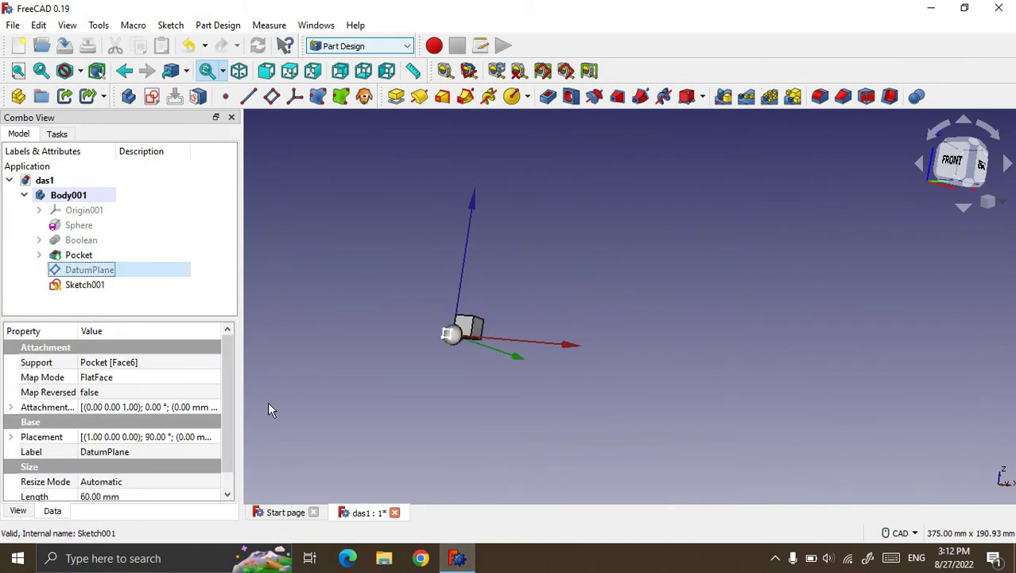
{"action": "scroll", "coordinate": [474, 350], "scroll_direction": "up", "scroll_amount": 2}
{"action": "scroll", "coordinate": [517, 338], "scroll_direction": "up", "scroll_amount": 3}
{"action": "middle_click_drag", "start_coordinate": [616, 365], "coordinate": [544, 342]}
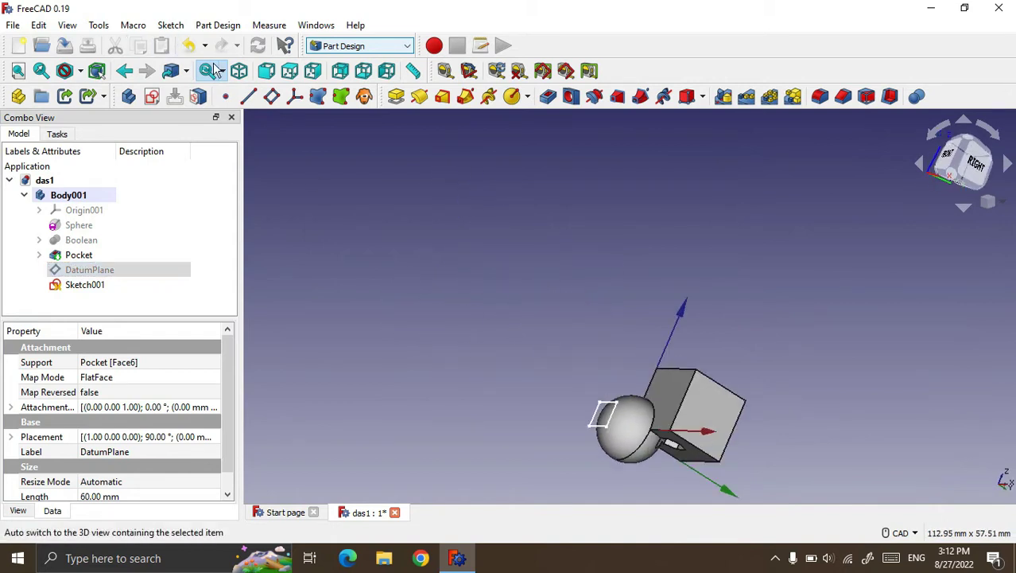
Step: Fit the model in the top view and start a Pocket from Sketch001
{"action": "left_click", "coordinate": [239, 71]}
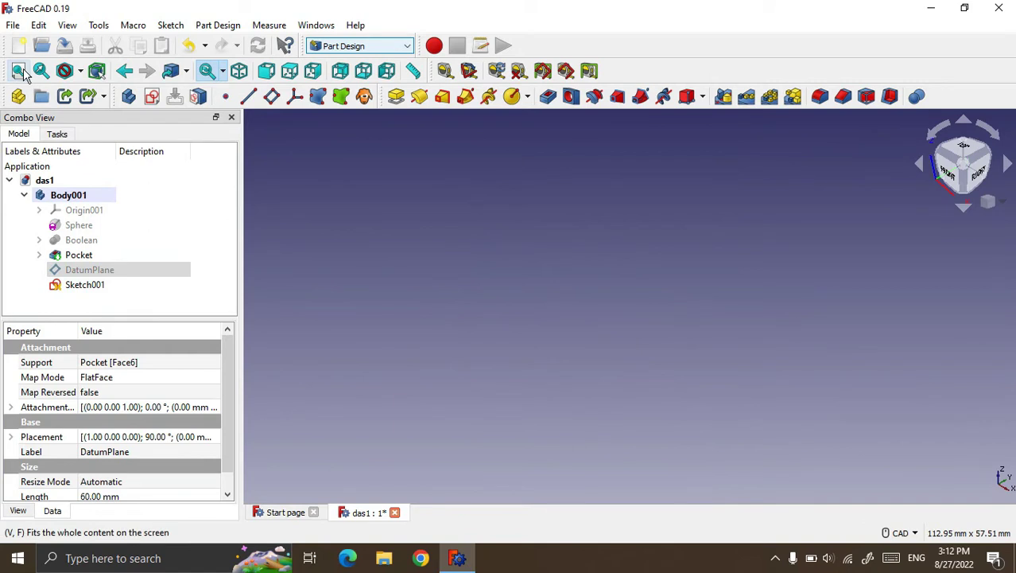
{"action": "left_click", "coordinate": [18, 71]}
{"action": "left_click", "coordinate": [266, 71]}
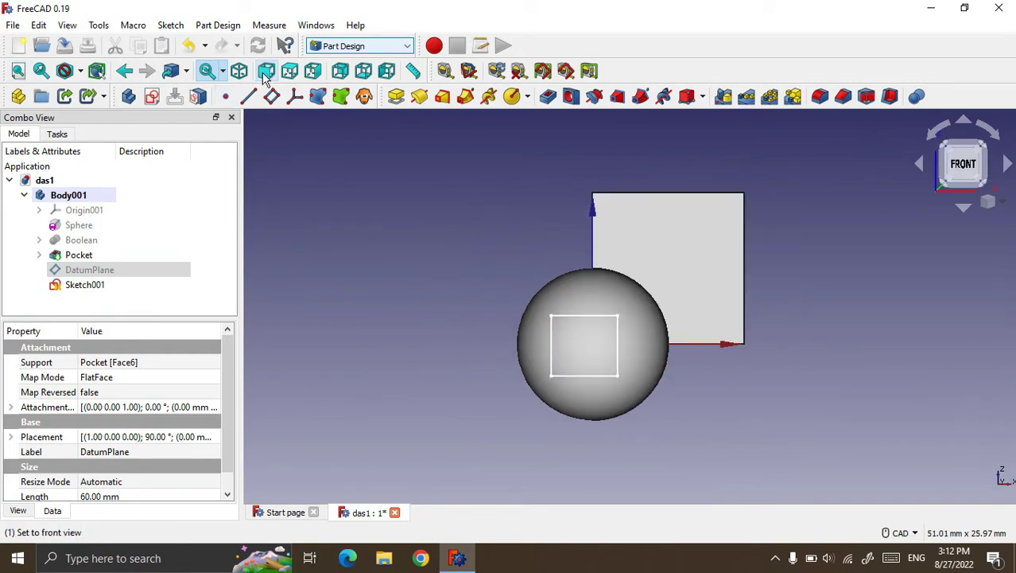
{"action": "left_click", "coordinate": [289, 70]}
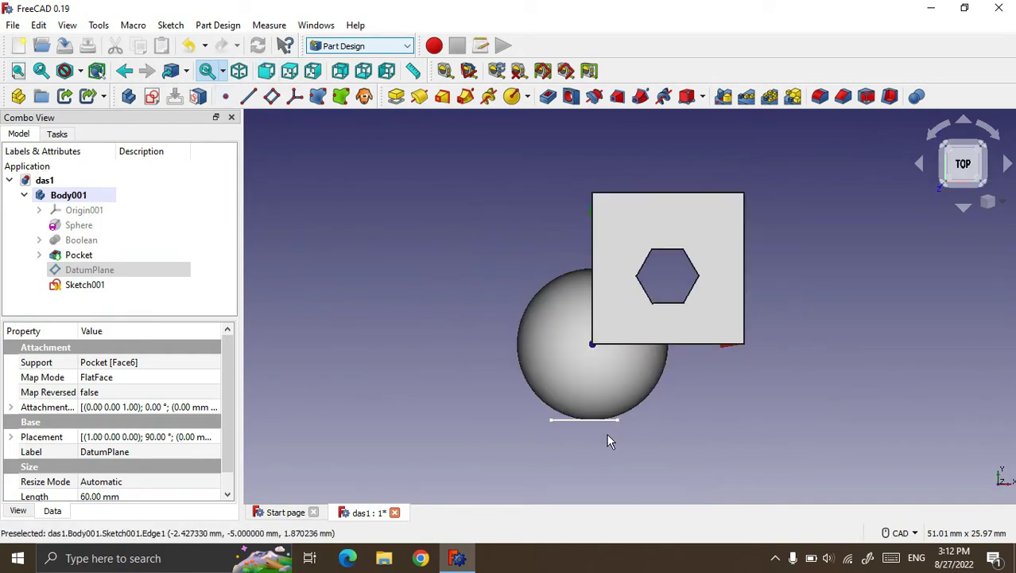
{"action": "left_click", "coordinate": [86, 287]}
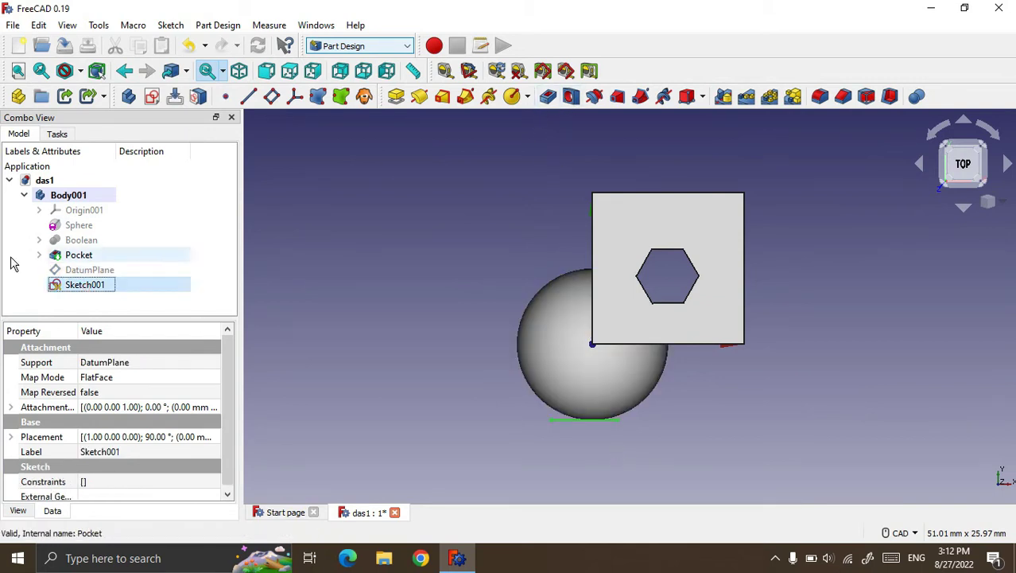
{"action": "left_click", "coordinate": [549, 96]}
Step: Change the rectangle pocket's type from Dimension to Through all and confirm it
{"action": "scroll", "coordinate": [474, 176], "scroll_direction": "down", "scroll_amount": 3}
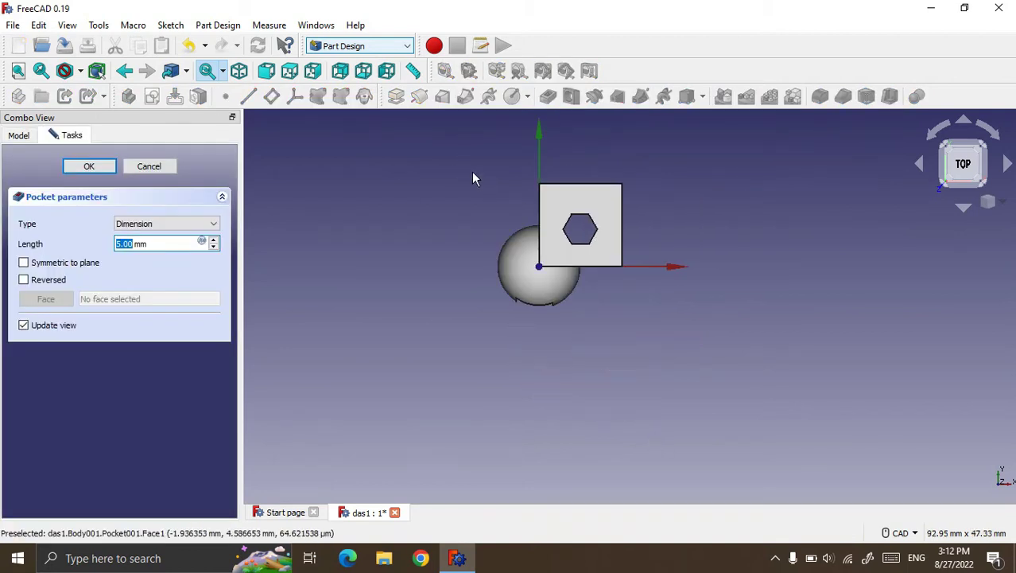
{"action": "middle_click_drag", "start_coordinate": [585, 368], "coordinate": [608, 271]}
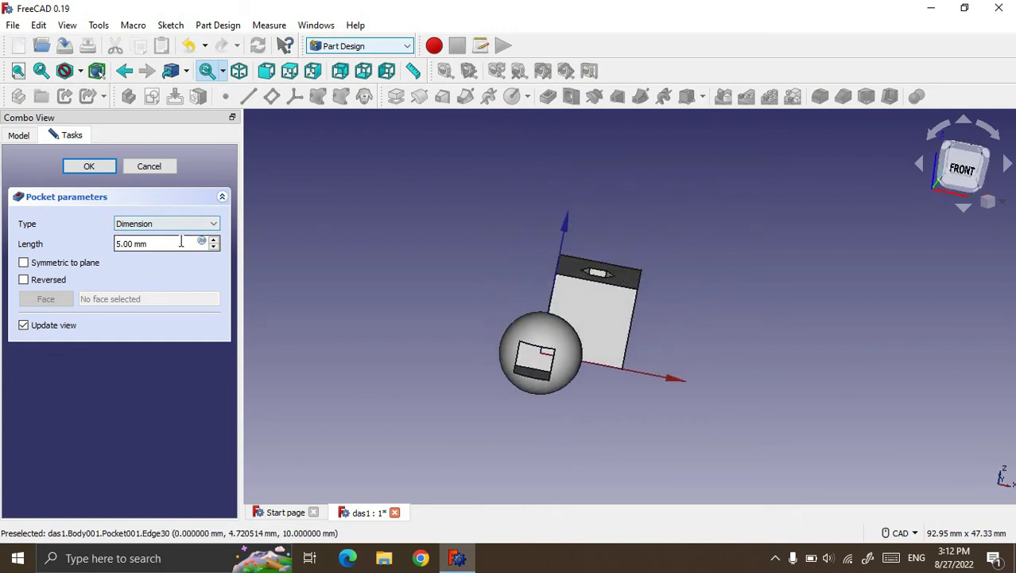
{"action": "scroll", "coordinate": [182, 242], "scroll_direction": "up", "scroll_amount": 4}
{"action": "scroll", "coordinate": [181, 243], "scroll_direction": "up", "scroll_amount": 3}
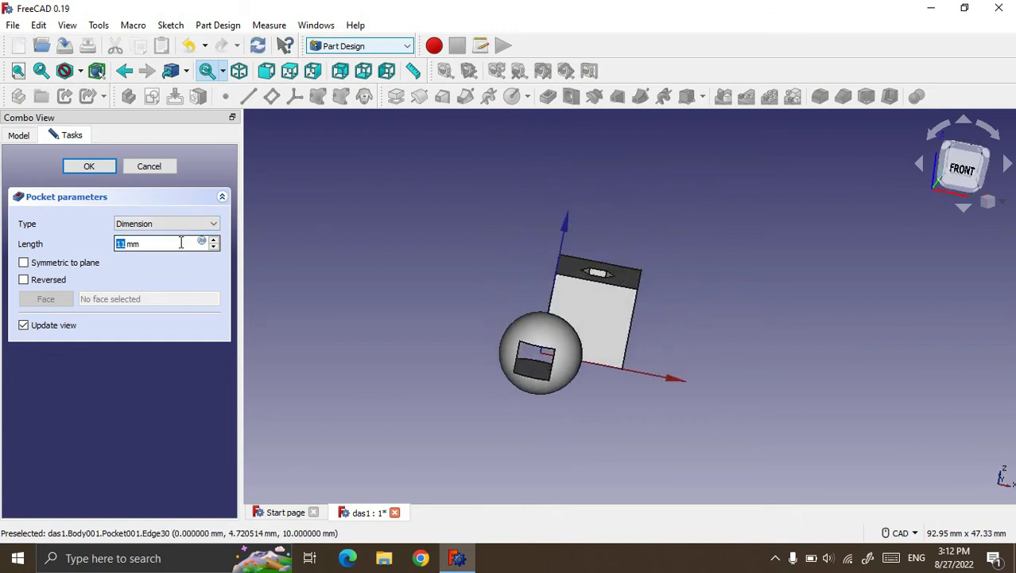
{"action": "scroll", "coordinate": [182, 243], "scroll_direction": "down", "scroll_amount": 5}
{"action": "left_click", "coordinate": [157, 223]}
{"action": "left_click", "coordinate": [141, 243]}
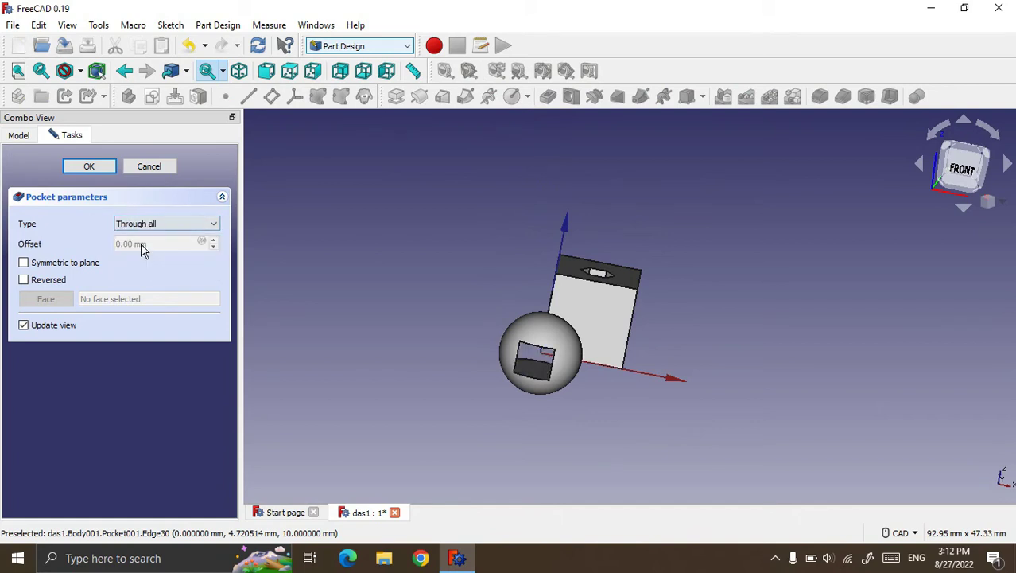
{"action": "left_click", "coordinate": [91, 167]}
Step: Orbit and zoom around the model to inspect the pocket cut through the sphere
{"action": "middle_click_drag", "start_coordinate": [427, 355], "coordinate": [481, 364]}
{"action": "scroll", "coordinate": [481, 363], "scroll_direction": "up", "scroll_amount": 3}
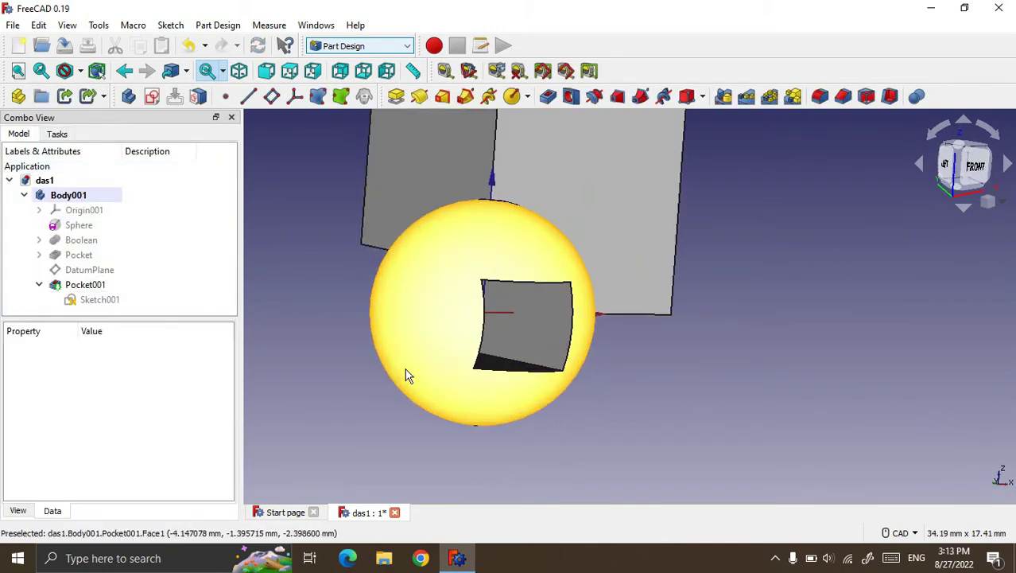
{"action": "middle_click_drag", "start_coordinate": [338, 315], "coordinate": [408, 306]}
{"action": "scroll", "coordinate": [408, 306], "scroll_direction": "down", "scroll_amount": 3}
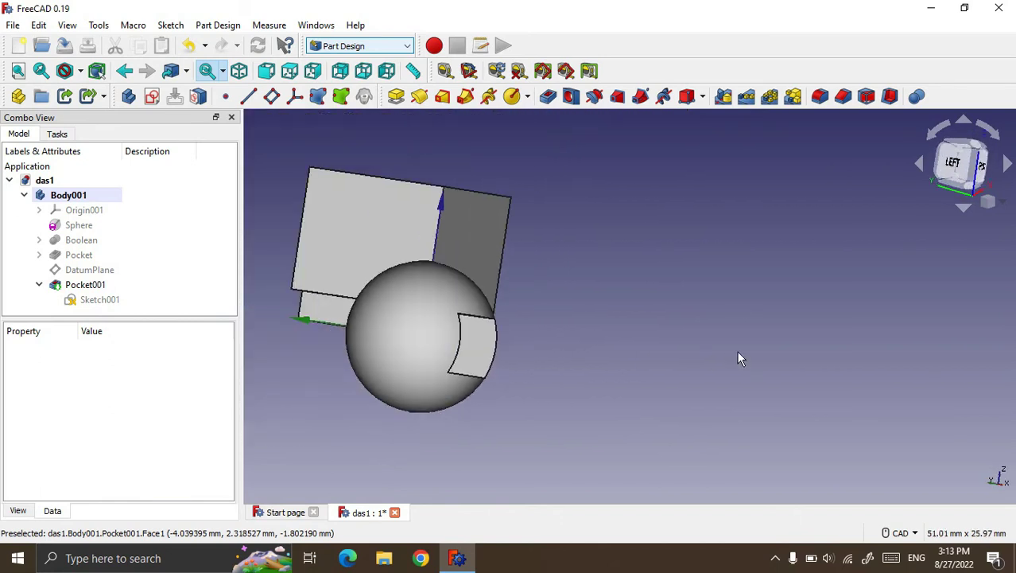
{"action": "scroll", "coordinate": [358, 395], "scroll_direction": "down", "scroll_amount": 2}
{"action": "mouse_move", "coordinate": [345, 354]}
{"action": "middle_mouse_down"}
{"action": "mouse_move", "coordinate": [359, 395]}
{"action": "mouse_move", "coordinate": [529, 381]}
{"action": "mouse_move", "coordinate": [364, 340]}
{"action": "mouse_move", "coordinate": [402, 340]}
{"action": "mouse_move", "coordinate": [444, 362]}
{"action": "middle_mouse_up"}
{"action": "scroll", "coordinate": [513, 359], "scroll_direction": "up", "scroll_amount": 3}
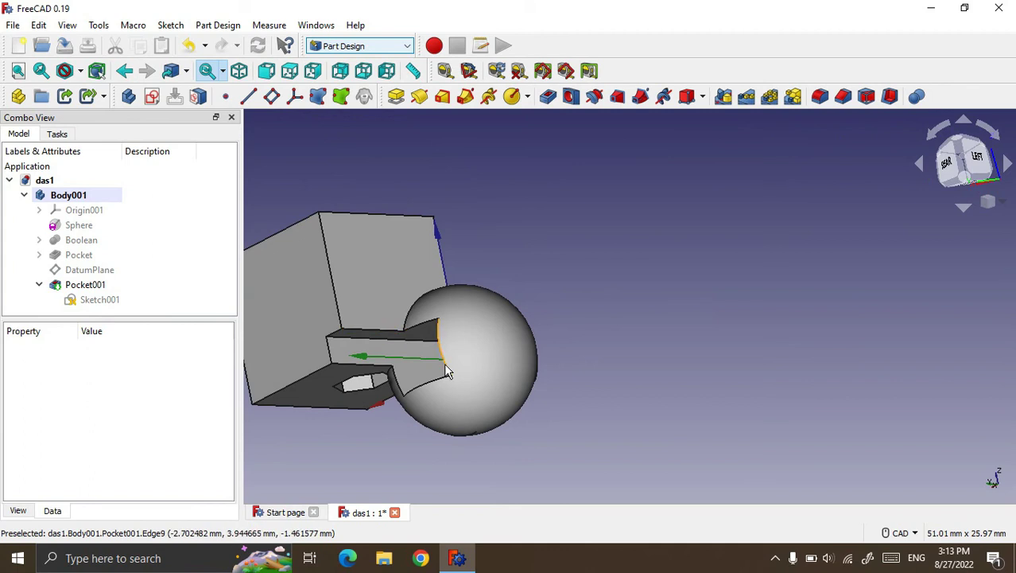
{"action": "scroll", "coordinate": [326, 332], "scroll_direction": "down", "scroll_amount": 2}
{"action": "left_click", "coordinate": [80, 274]}
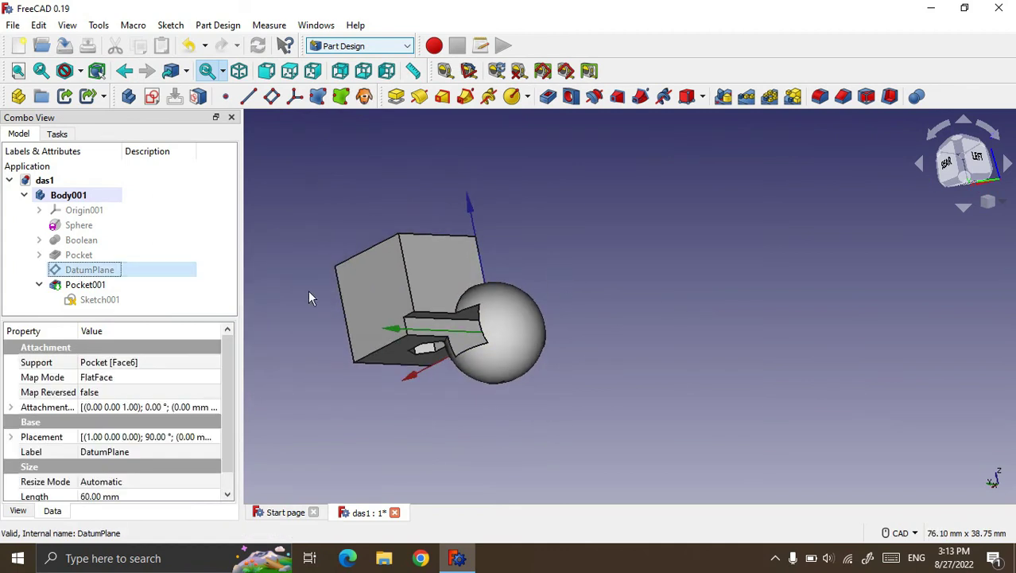
{"action": "scroll", "coordinate": [713, 274], "scroll_direction": "down", "scroll_amount": 2}
{"action": "middle_click_drag", "start_coordinate": [714, 273], "coordinate": [680, 310]}
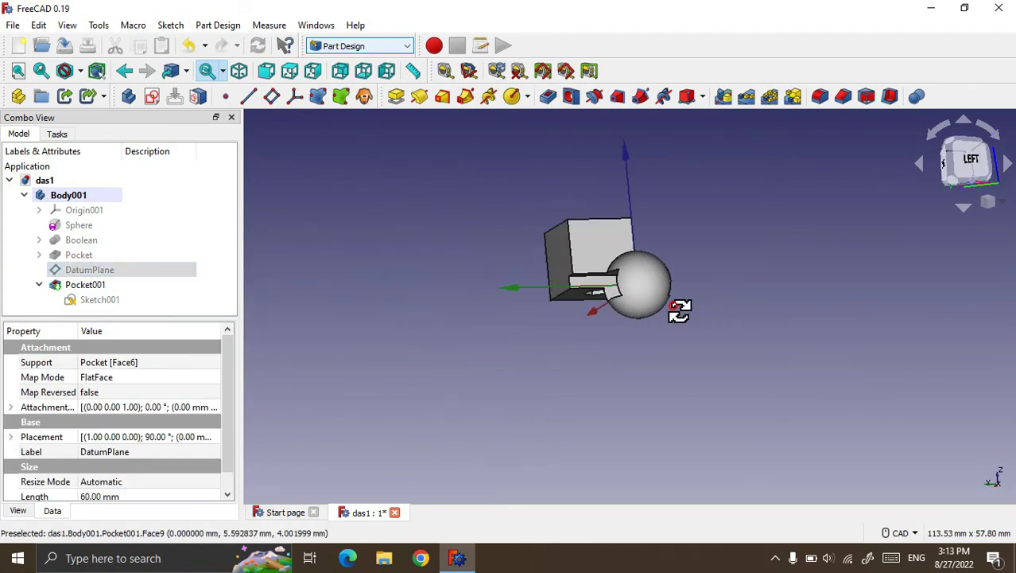
Step: Undo the through-all pocket, the rectangle sketch and the datum plane
{"action": "left_click", "coordinate": [189, 46]}
{"action": "left_click", "coordinate": [189, 46]}
{"action": "left_click", "coordinate": [189, 46]}
{"action": "left_click", "coordinate": [189, 46]}
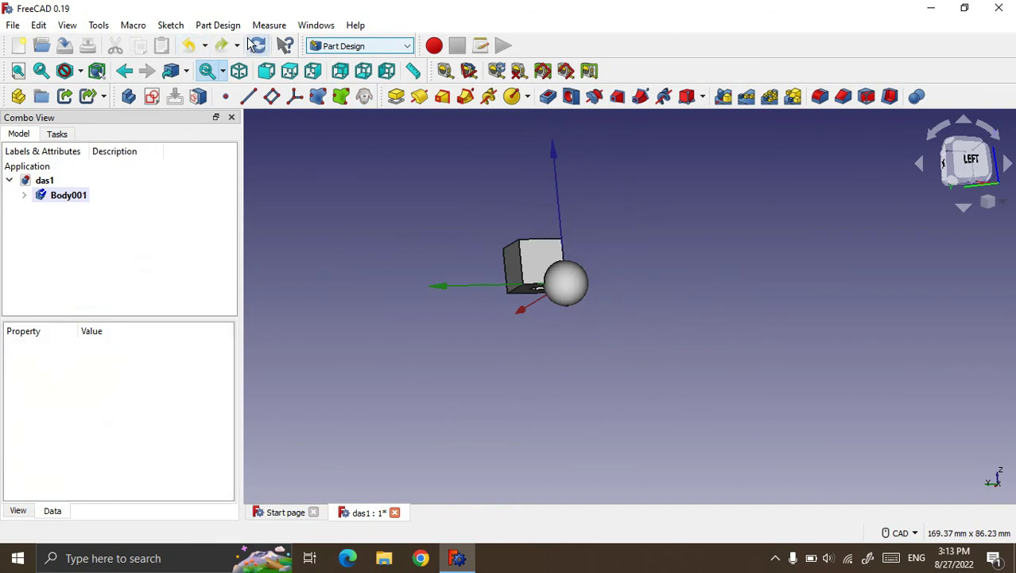
Step: Orbit and reposition the view to inspect the box's top with its hexagonal hole
{"action": "scroll", "coordinate": [598, 263], "scroll_direction": "up", "scroll_amount": 3}
{"action": "scroll", "coordinate": [599, 262], "scroll_direction": "up", "scroll_amount": 1}
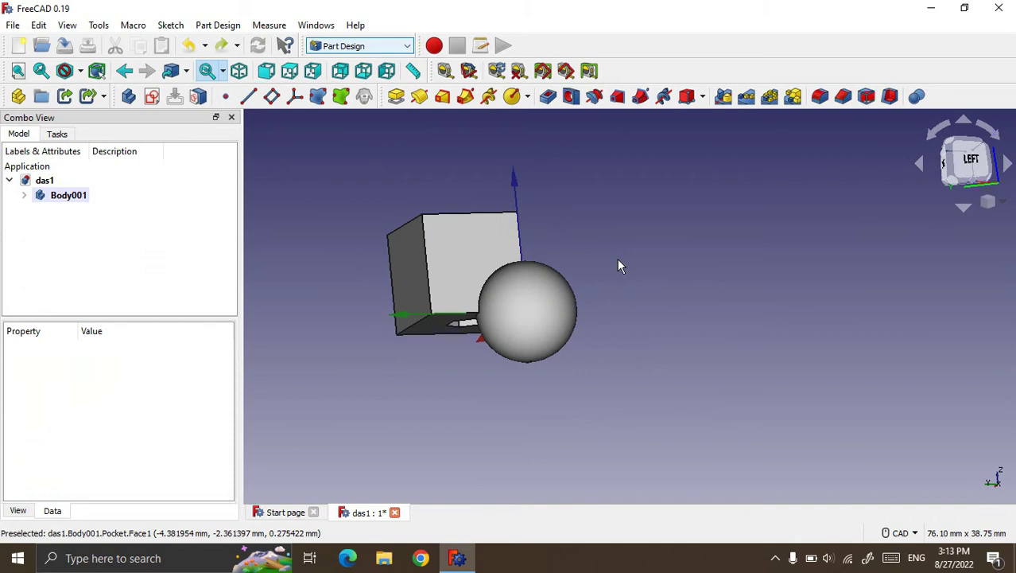
{"action": "middle_click_drag", "start_coordinate": [656, 250], "coordinate": [612, 263]}
{"action": "scroll", "coordinate": [402, 332], "scroll_direction": "down", "scroll_amount": 2}
{"action": "middle_click_drag", "start_coordinate": [685, 227], "coordinate": [506, 365]}
{"action": "scroll", "coordinate": [500, 304], "scroll_direction": "down", "scroll_amount": 2}
{"action": "middle_click_drag", "start_coordinate": [499, 303], "coordinate": [590, 181]}
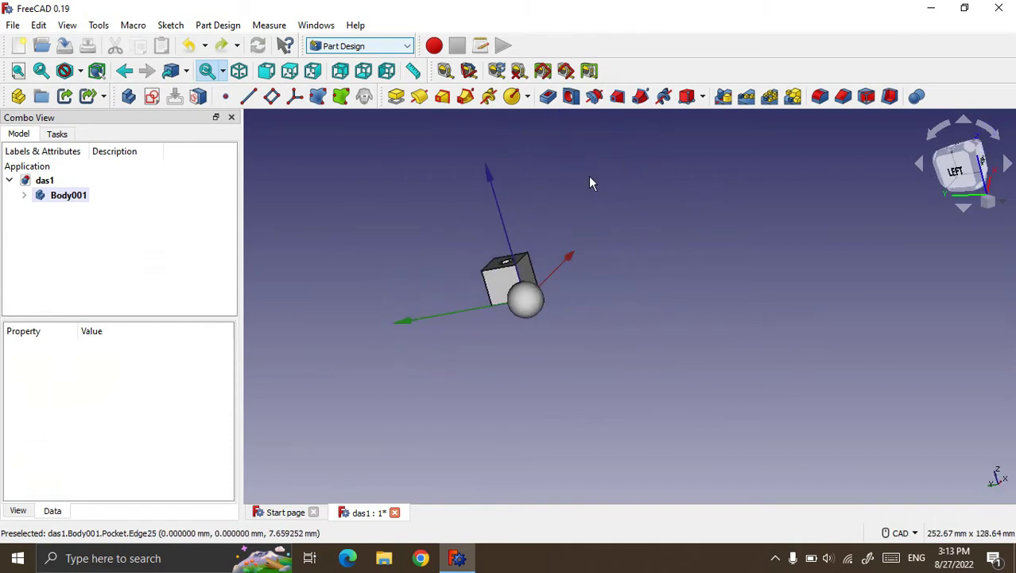
{"action": "scroll", "coordinate": [590, 181], "scroll_direction": "up", "scroll_amount": 2}
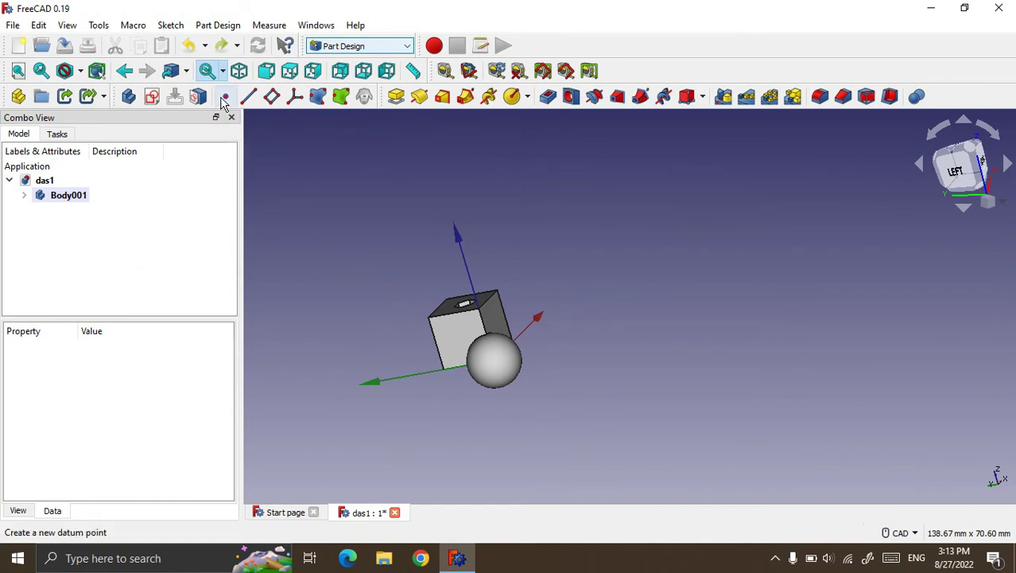
{"action": "middle_click_drag", "start_coordinate": [561, 423], "coordinate": [533, 411]}
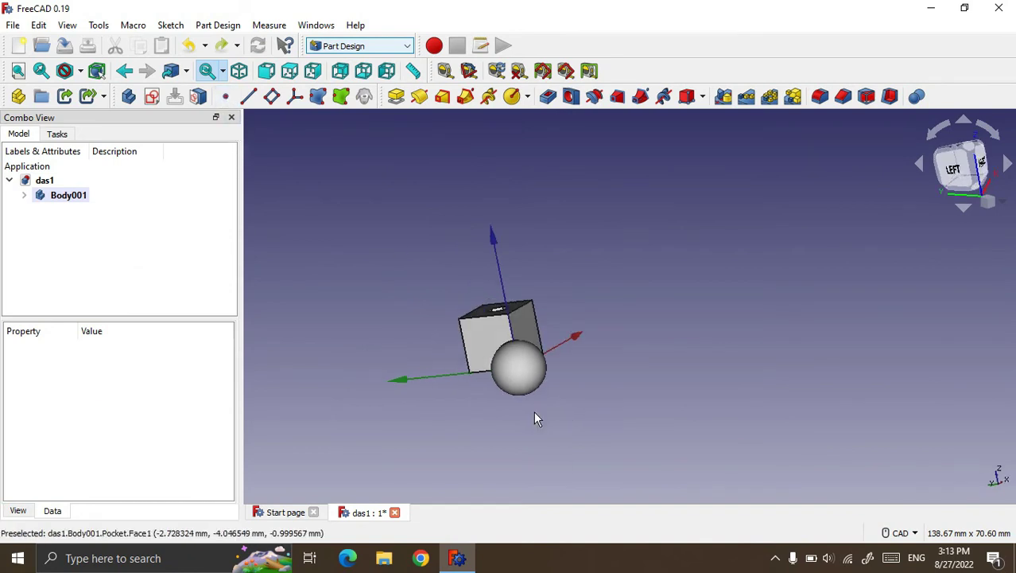
{"action": "left_click", "coordinate": [228, 96]}
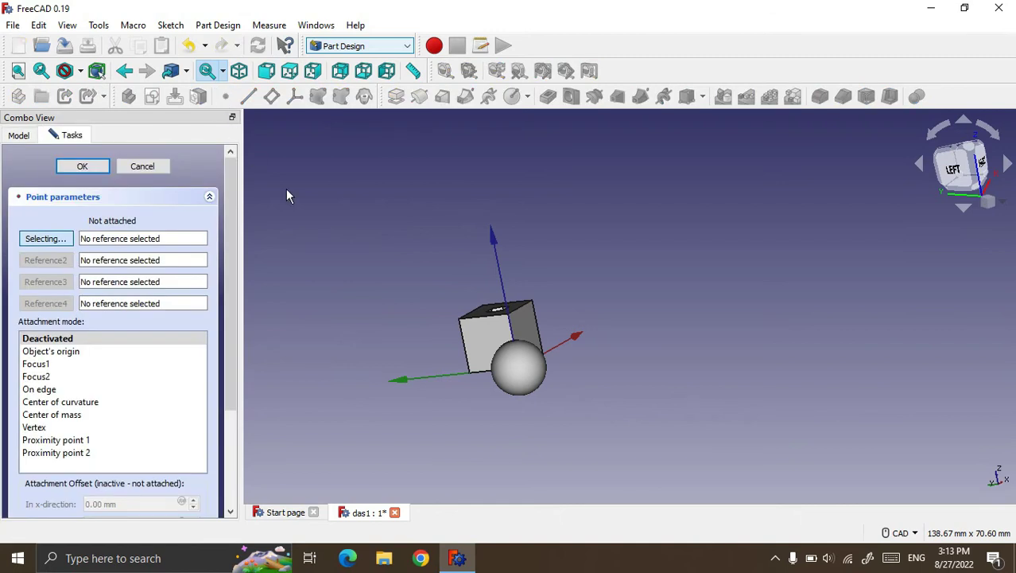
Step: Attach a datum point to the box's top corner vertex and confirm it
{"action": "scroll", "coordinate": [527, 320], "scroll_direction": "up", "scroll_amount": 1}
{"action": "scroll", "coordinate": [526, 320], "scroll_direction": "up", "scroll_amount": 2}
{"action": "scroll", "coordinate": [528, 294], "scroll_direction": "up", "scroll_amount": 2}
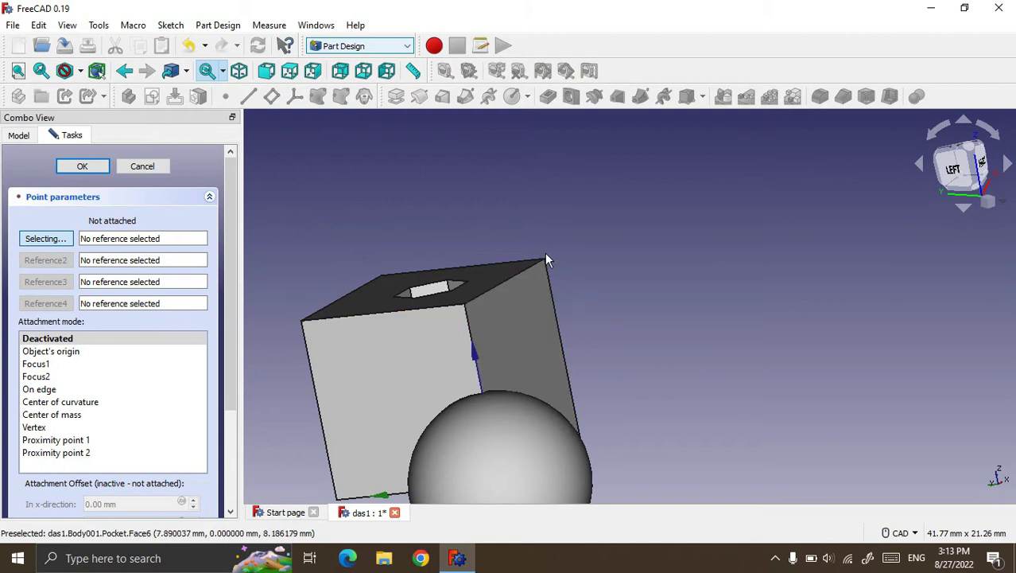
{"action": "left_click", "coordinate": [544, 259]}
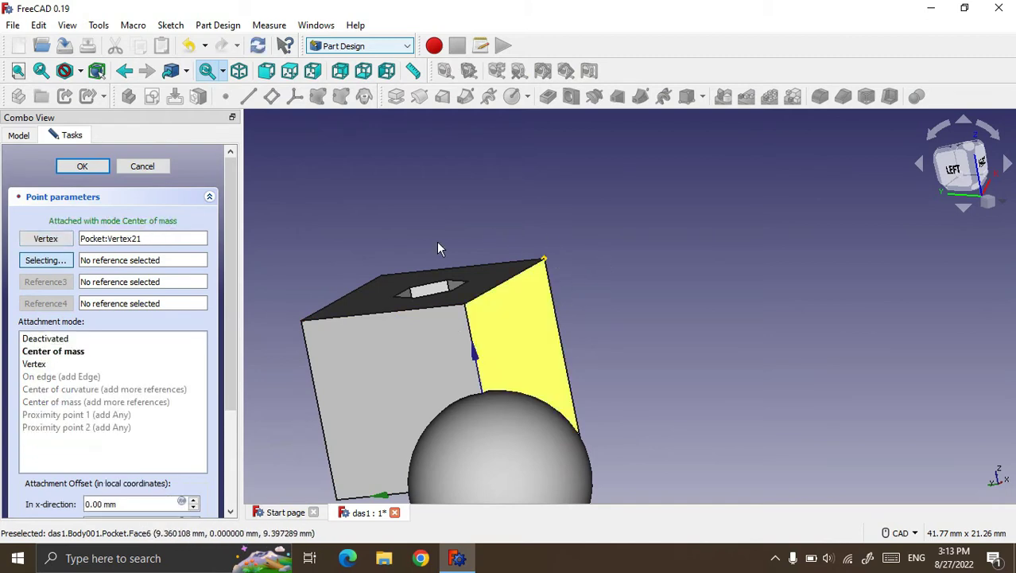
{"action": "left_click_drag", "start_coordinate": [230, 248], "coordinate": [231, 342]}
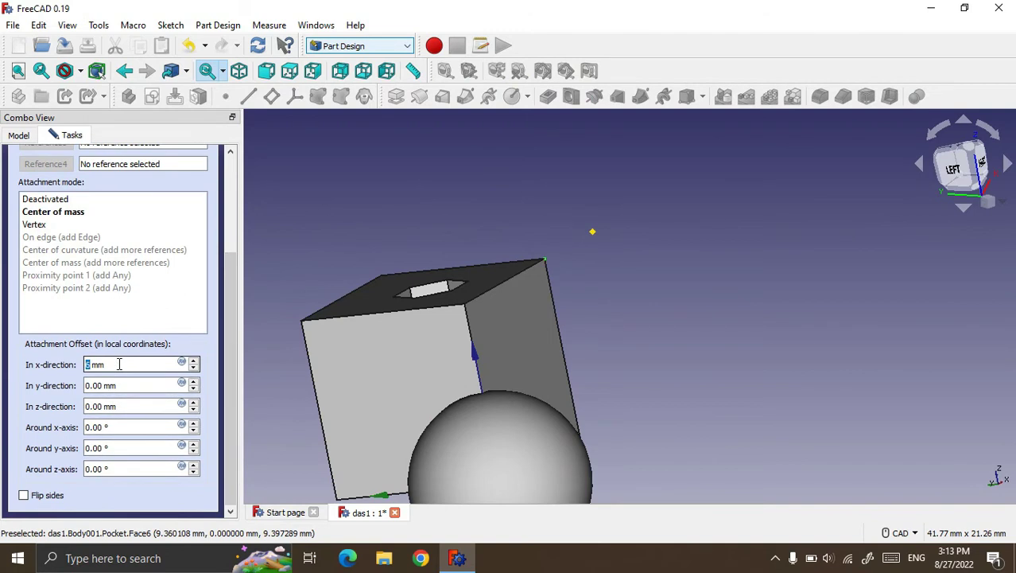
{"action": "left_click", "coordinate": [121, 405]}
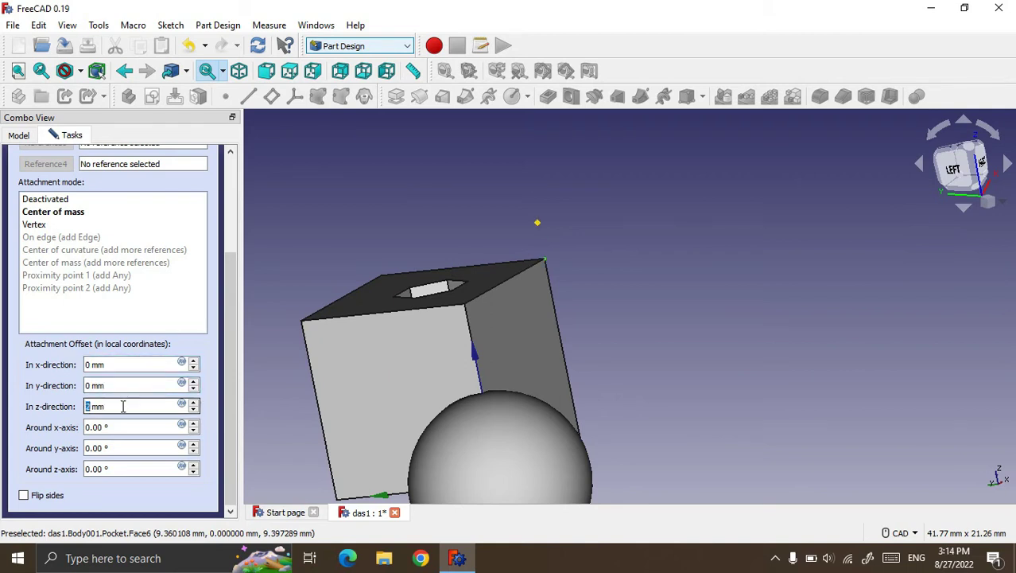
{"action": "scroll", "coordinate": [152, 207], "scroll_direction": "up", "scroll_amount": 3}
{"action": "scroll", "coordinate": [135, 167], "scroll_direction": "up", "scroll_amount": 2}
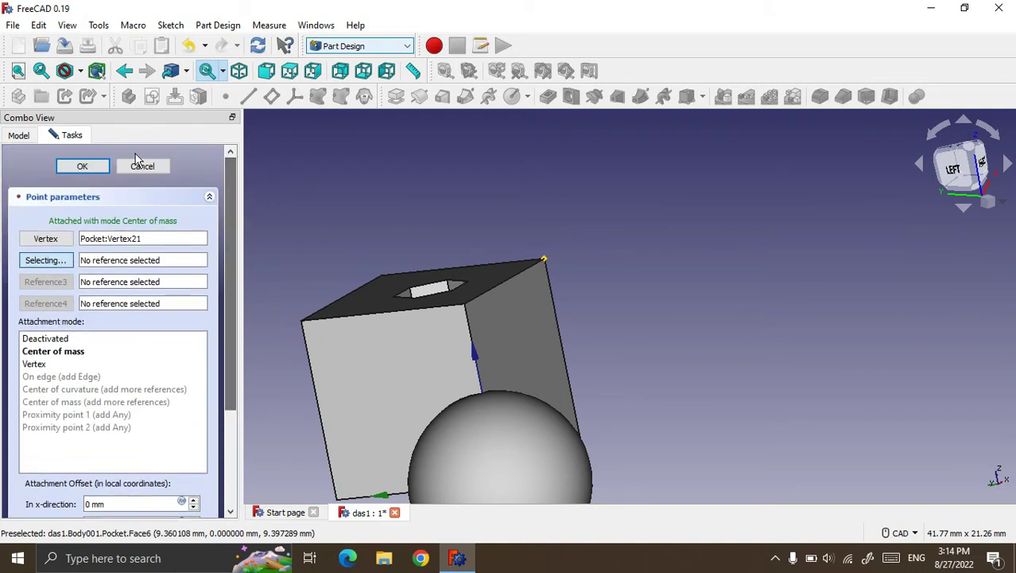
{"action": "left_click", "coordinate": [82, 165]}
Step: Orbit the model upright, undo once, then select and deselect the Pocket feature
{"action": "mouse_move", "coordinate": [410, 232]}
{"action": "middle_mouse_down"}
{"action": "mouse_move", "coordinate": [633, 237]}
{"action": "mouse_move", "coordinate": [447, 289]}
{"action": "middle_mouse_up"}
{"action": "middle_click_drag", "start_coordinate": [431, 225], "coordinate": [454, 222]}
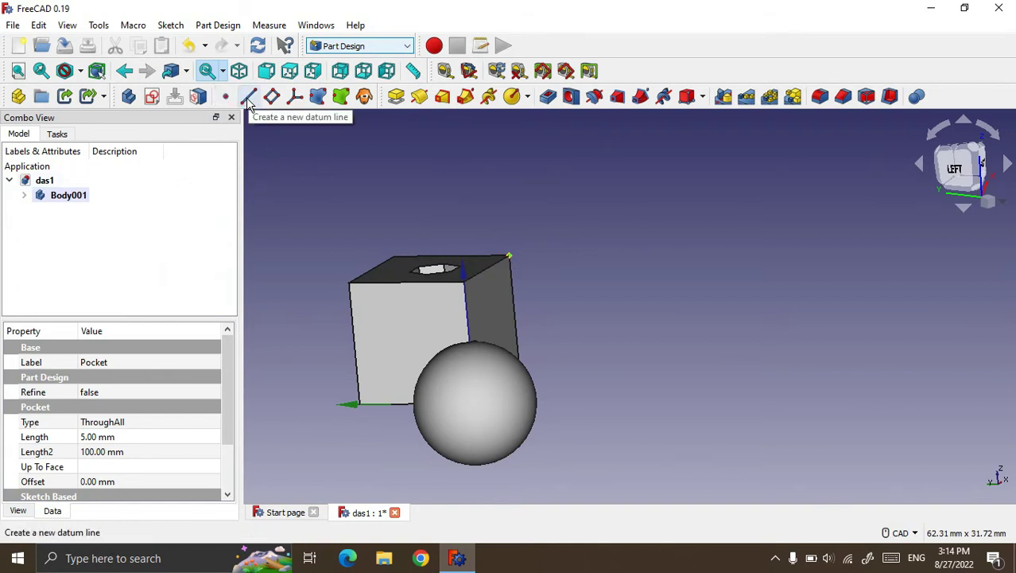
{"action": "key", "text": "ctrl+z"}
{"action": "left_click", "coordinate": [86, 256]}
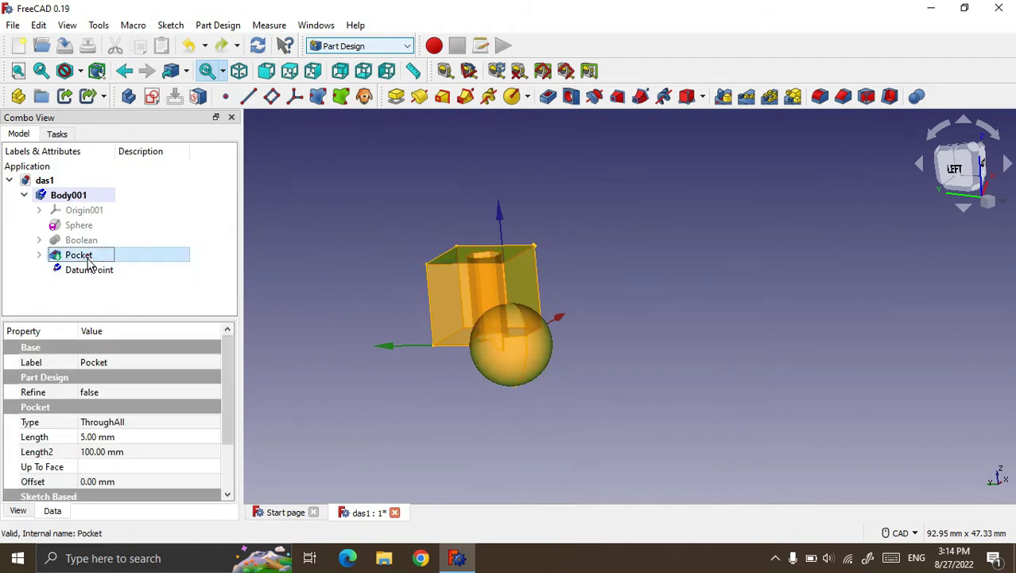
{"action": "left_click", "coordinate": [335, 301]}
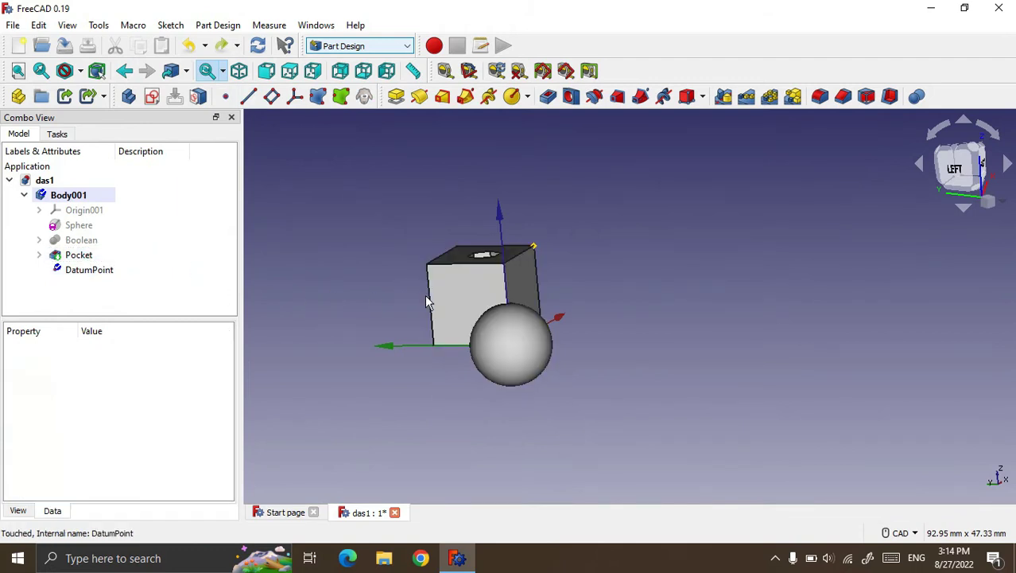
{"action": "scroll", "coordinate": [518, 287], "scroll_direction": "up", "scroll_amount": 2}
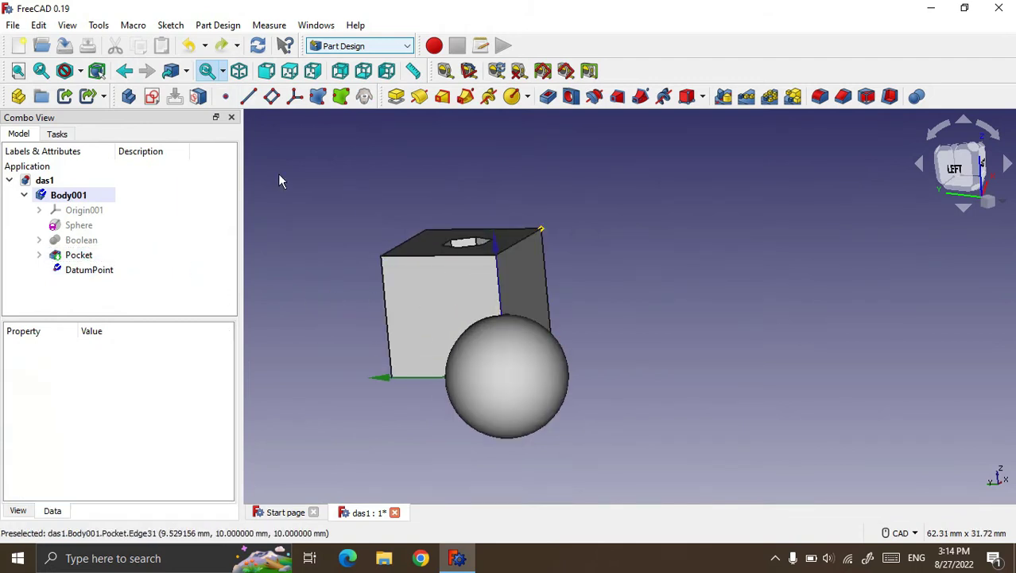
Step: Start a datum line attached through two points on the box's top edge
{"action": "left_click", "coordinate": [248, 96]}
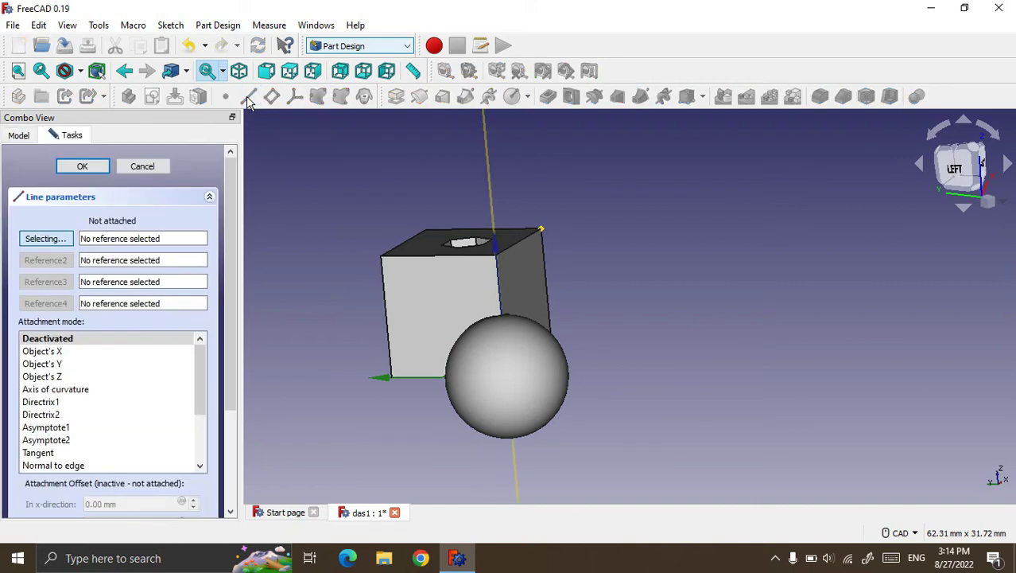
{"action": "scroll", "coordinate": [467, 291], "scroll_direction": "down", "scroll_amount": 3}
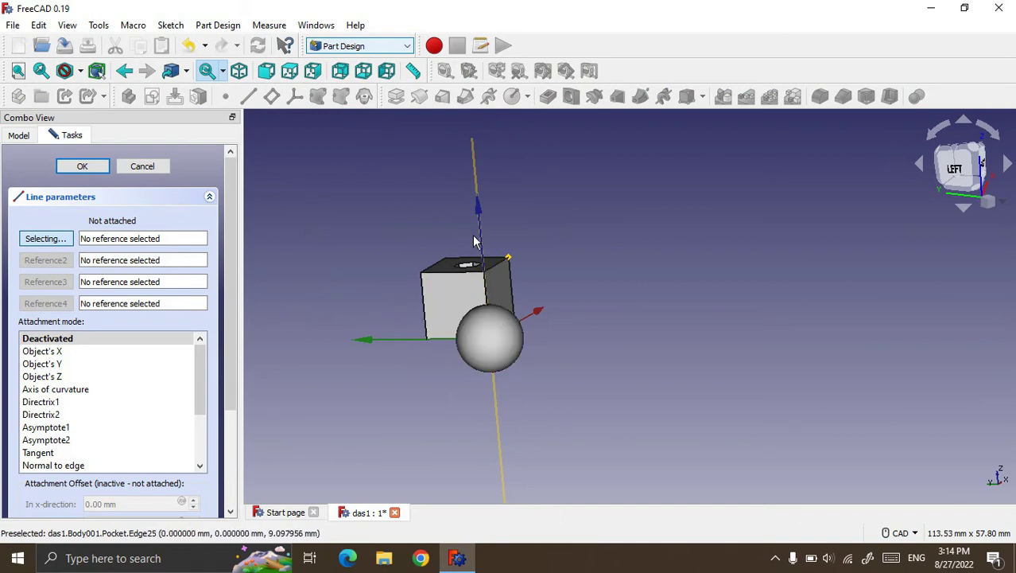
{"action": "left_click", "coordinate": [441, 277]}
{"action": "scroll", "coordinate": [493, 288], "scroll_direction": "up", "scroll_amount": 3}
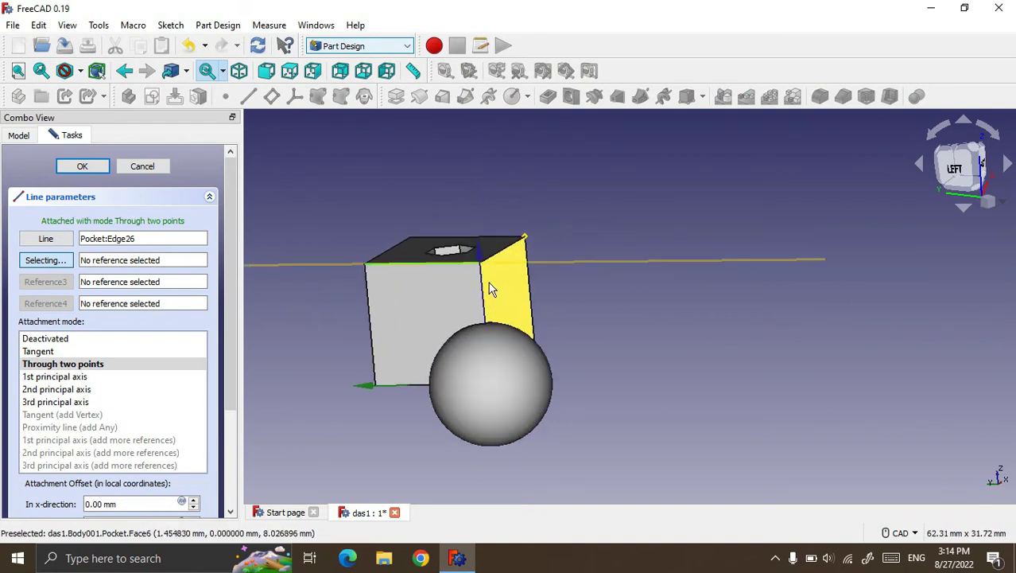
{"action": "scroll", "coordinate": [531, 278], "scroll_direction": "down", "scroll_amount": 2}
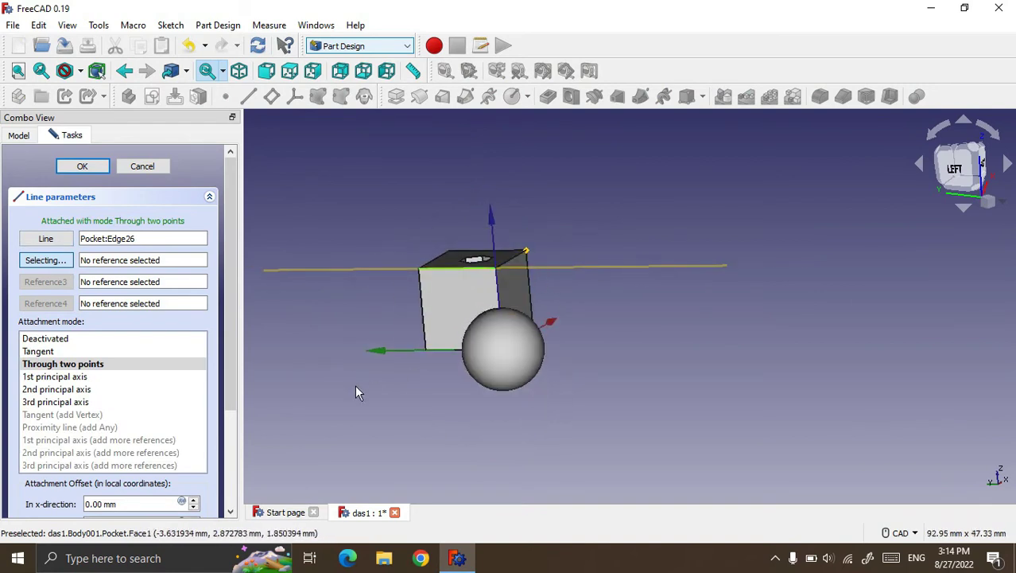
{"action": "left_click_drag", "start_coordinate": [233, 329], "coordinate": [237, 450]}
Step: Set the line's offsets to 16 mm and 7 mm with 11°, 12°, 13° rotations, and confirm
{"action": "double_click", "coordinate": [117, 427]}
{"action": "type", "text": "1"}
{"action": "scroll", "coordinate": [117, 428], "scroll_direction": "up", "scroll_amount": 4}
{"action": "scroll", "coordinate": [118, 427], "scroll_direction": "up", "scroll_amount": 3}
{"action": "scroll", "coordinate": [117, 428], "scroll_direction": "up", "scroll_amount": 3}
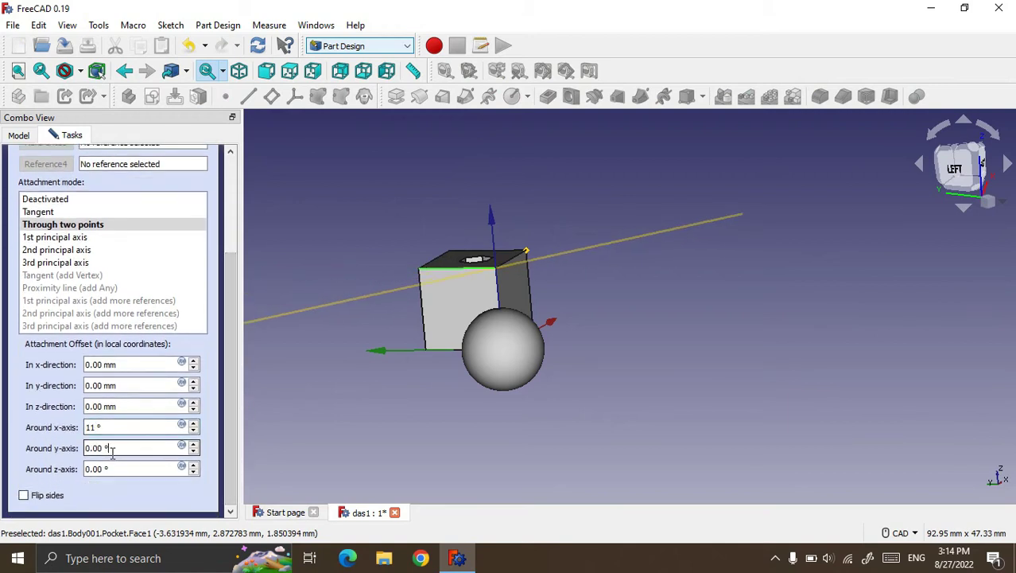
{"action": "scroll", "coordinate": [112, 450], "scroll_direction": "up", "scroll_amount": 15}
{"action": "mouse_move", "coordinate": [861, 358]}
{"action": "middle_mouse_down"}
{"action": "mouse_move", "coordinate": [800, 341]}
{"action": "mouse_move", "coordinate": [812, 375]}
{"action": "middle_mouse_up"}
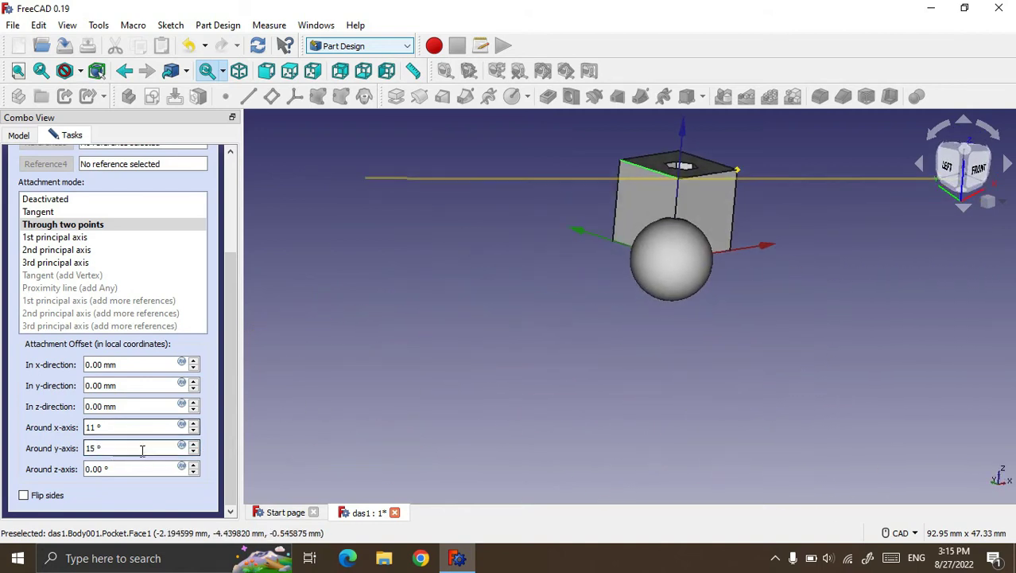
{"action": "scroll", "coordinate": [131, 471], "scroll_direction": "up", "scroll_amount": 3}
{"action": "scroll", "coordinate": [134, 472], "scroll_direction": "up", "scroll_amount": 10}
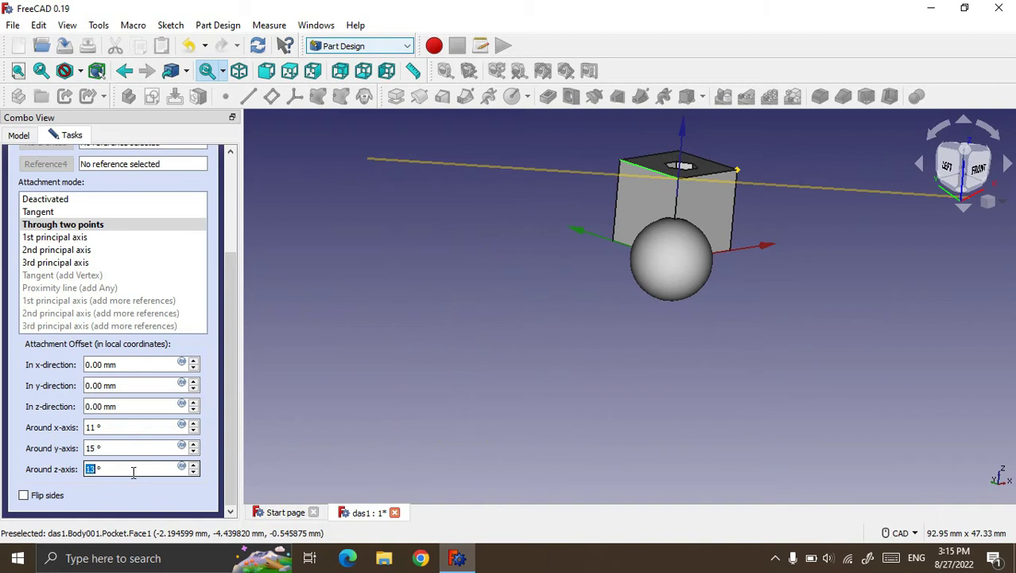
{"action": "scroll", "coordinate": [97, 364], "scroll_direction": "up", "scroll_amount": 6}
{"action": "scroll", "coordinate": [97, 365], "scroll_direction": "up", "scroll_amount": 8}
{"action": "scroll", "coordinate": [94, 387], "scroll_direction": "up", "scroll_amount": 4}
{"action": "scroll", "coordinate": [97, 394], "scroll_direction": "up", "scroll_amount": 3}
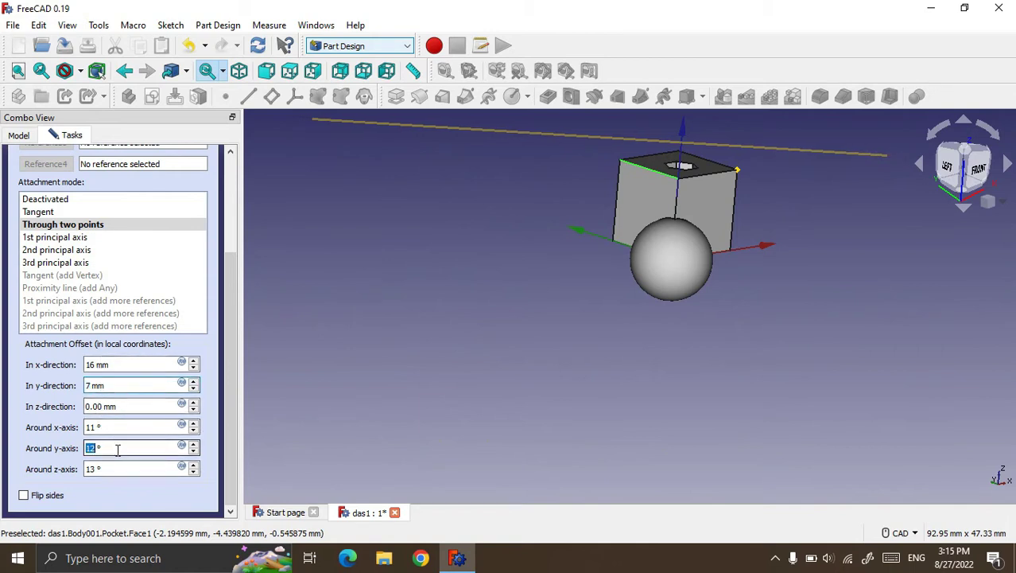
{"action": "scroll", "coordinate": [416, 344], "scroll_direction": "down", "scroll_amount": 2}
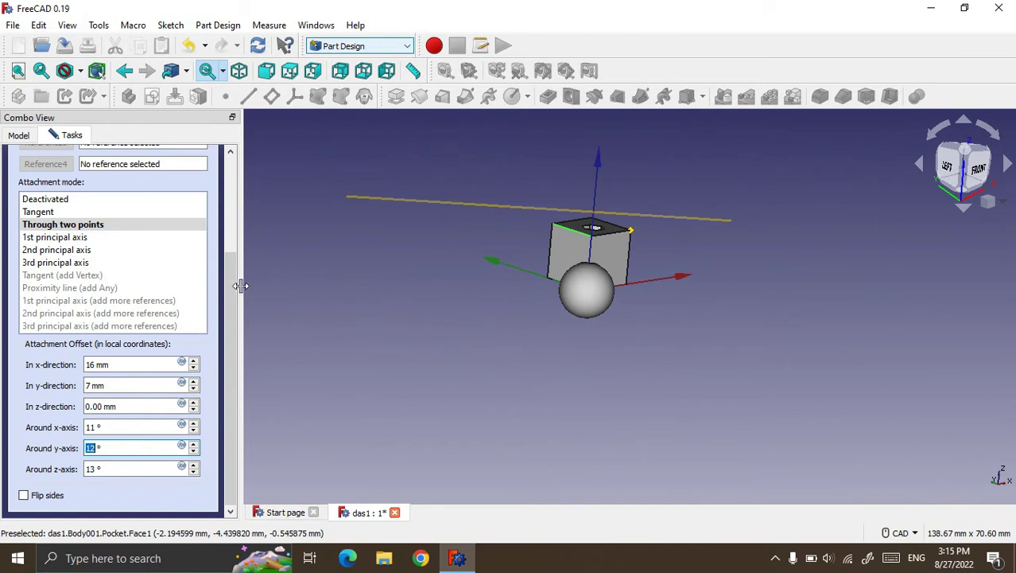
{"action": "left_click_drag", "start_coordinate": [231, 284], "coordinate": [237, 174]}
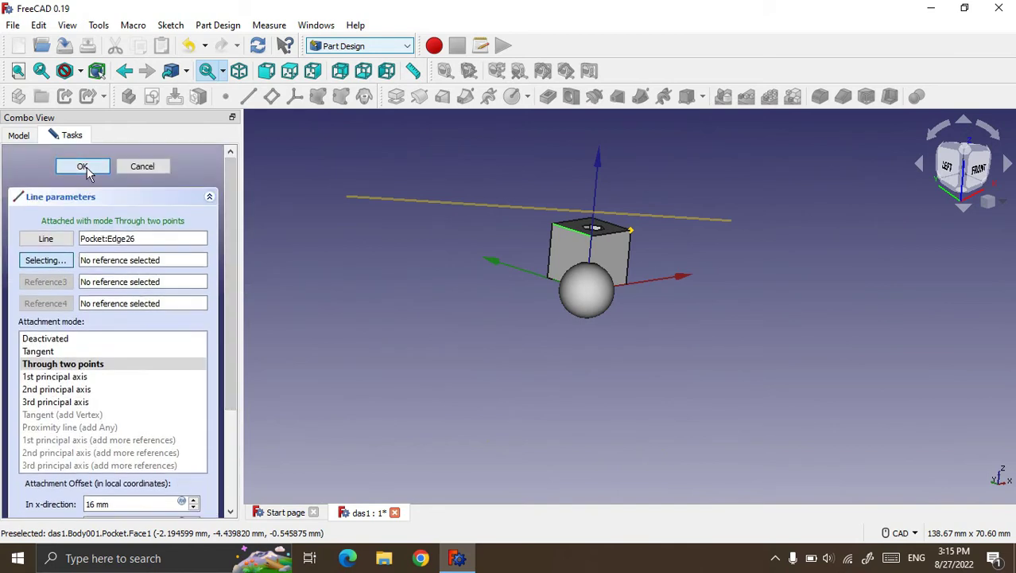
{"action": "left_click", "coordinate": [83, 166]}
Step: Undo the datum line and datum point, recompute, and fit the whole model in view
{"action": "scroll", "coordinate": [443, 338], "scroll_direction": "down", "scroll_amount": 3}
{"action": "middle_click_drag", "start_coordinate": [757, 288], "coordinate": [658, 211]}
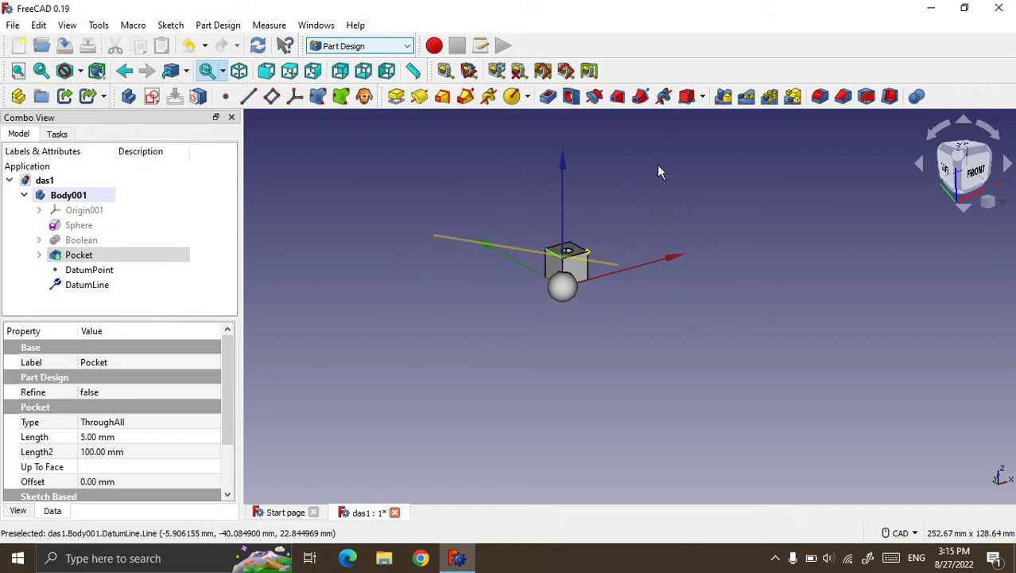
{"action": "scroll", "coordinate": [656, 165], "scroll_direction": "up", "scroll_amount": 2}
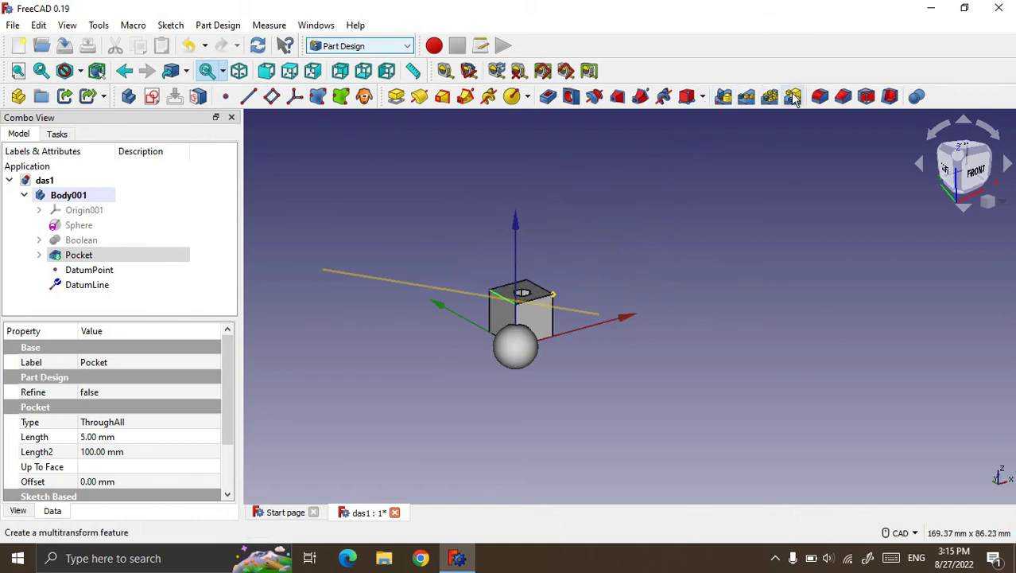
{"action": "left_click", "coordinate": [432, 285]}
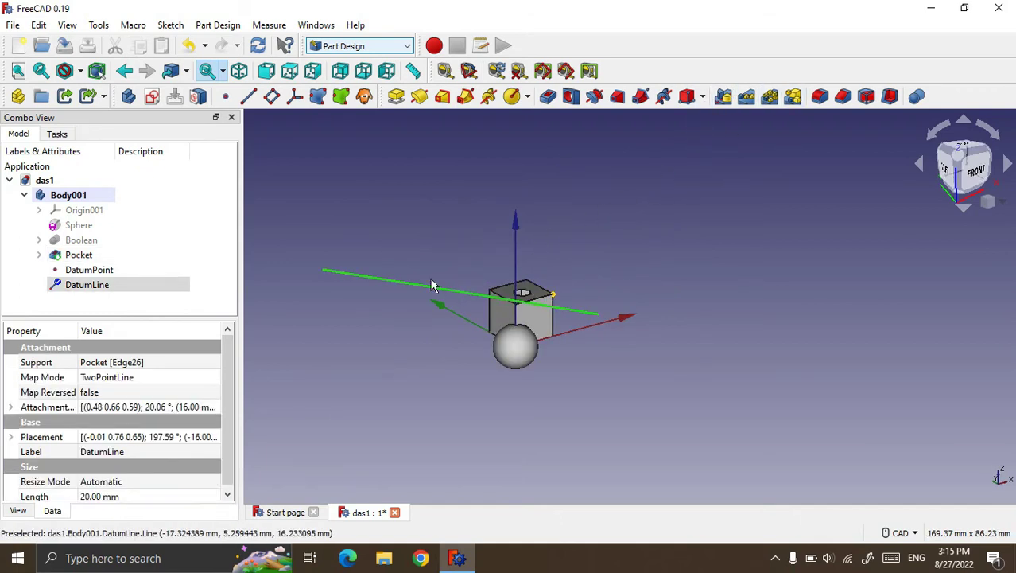
{"action": "left_click", "coordinate": [189, 45]}
{"action": "left_click", "coordinate": [190, 46]}
{"action": "left_click", "coordinate": [191, 46]}
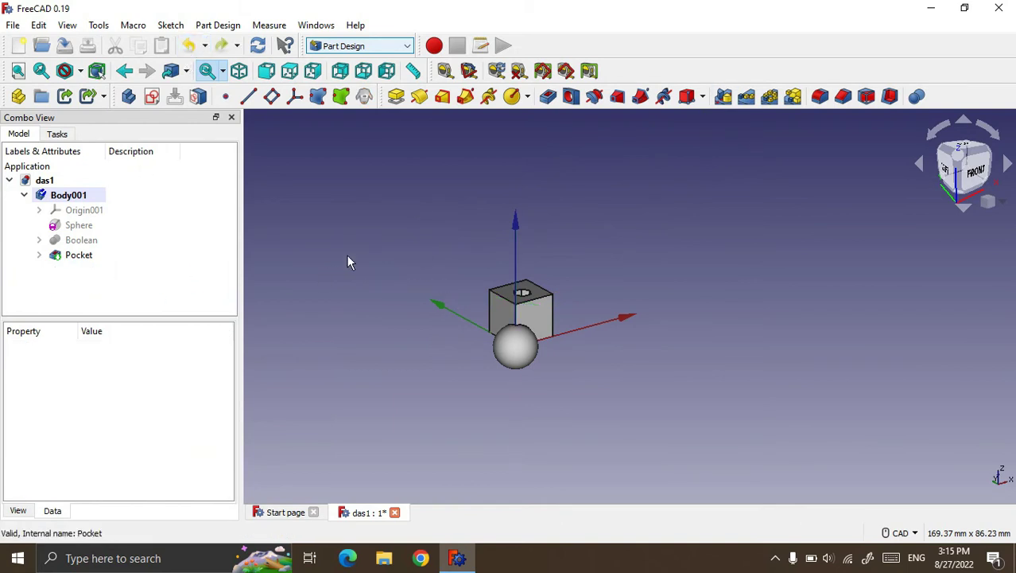
{"action": "left_click", "coordinate": [261, 49]}
{"action": "key", "text": "v"}
{"action": "key", "text": "f"}
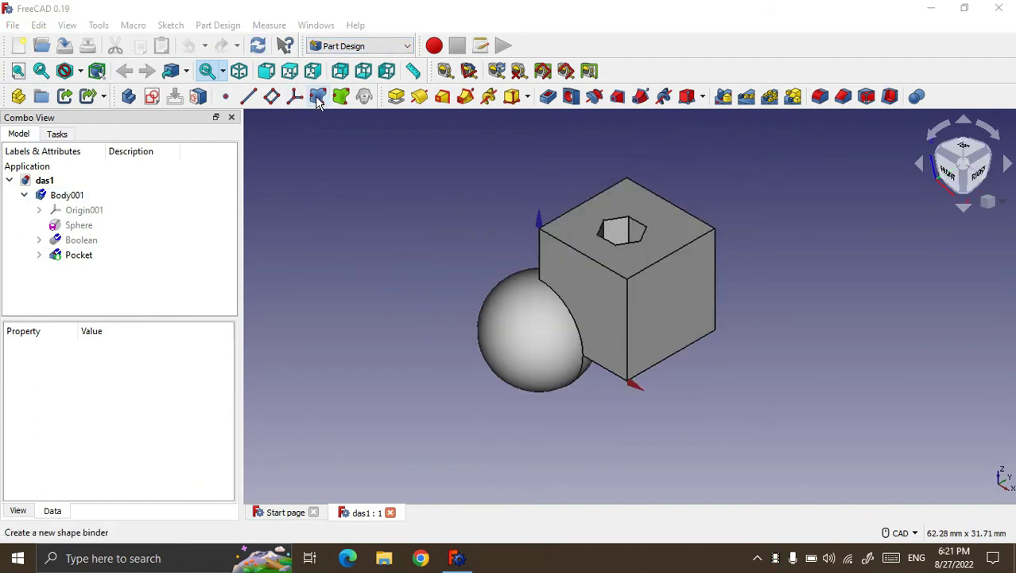
{"action": "left_click", "coordinate": [317, 97]}
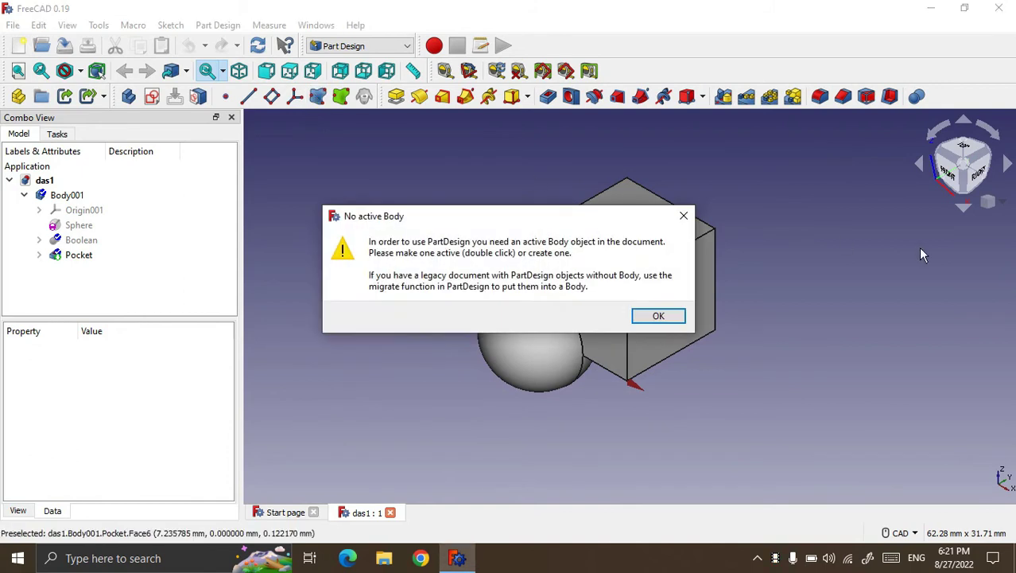
{"action": "left_click", "coordinate": [684, 218]}
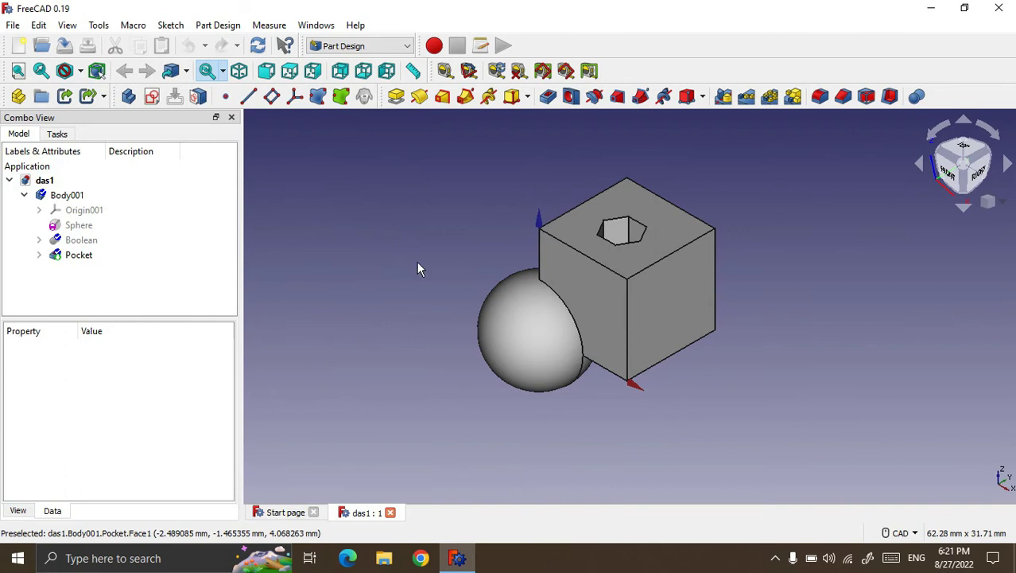
{"action": "left_click", "coordinate": [594, 303]}
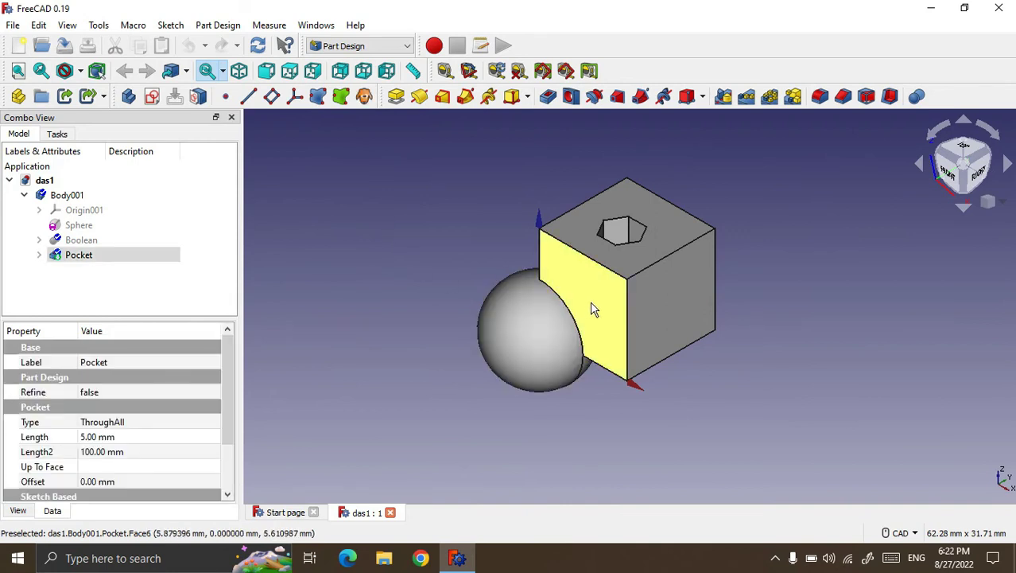
{"action": "left_click", "coordinate": [316, 97]}
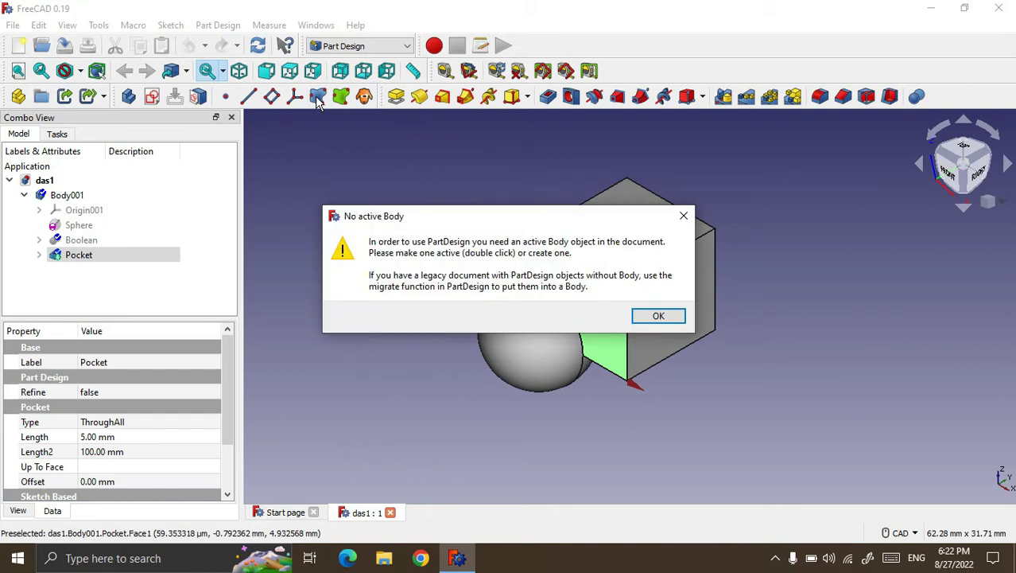
{"action": "key", "text": "Return"}
{"action": "left_click", "coordinate": [67, 195]}
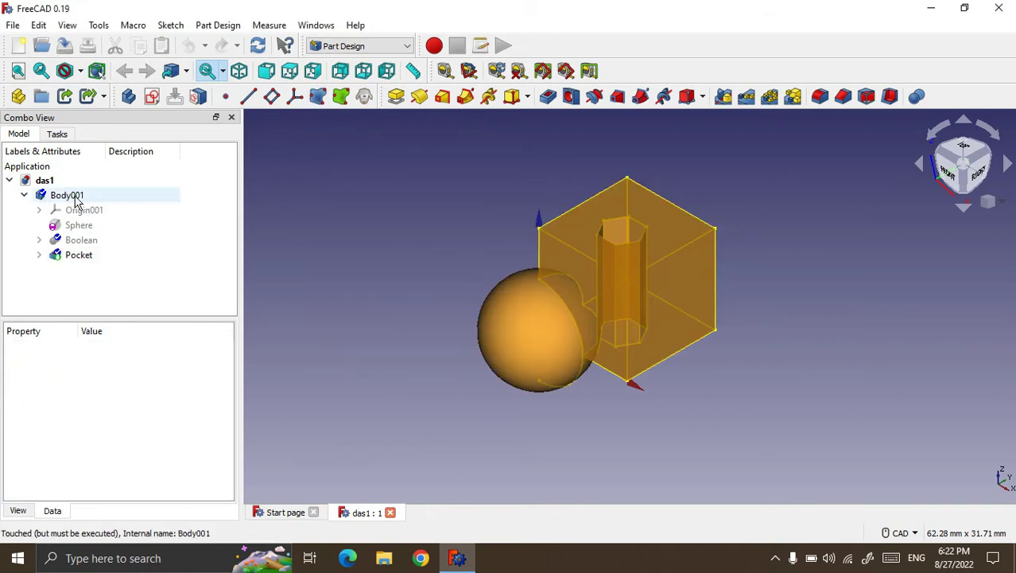
Step: Activate Body001 and create a ShapeBinder from the box's left face (Pocket Face6)
{"action": "left_click", "coordinate": [68, 197]}
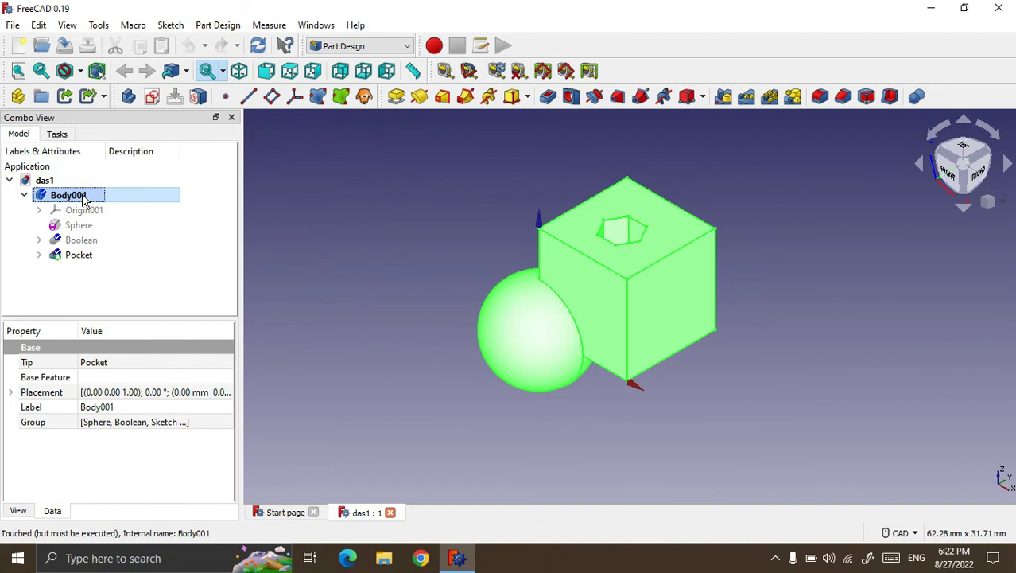
{"action": "left_click", "coordinate": [316, 245]}
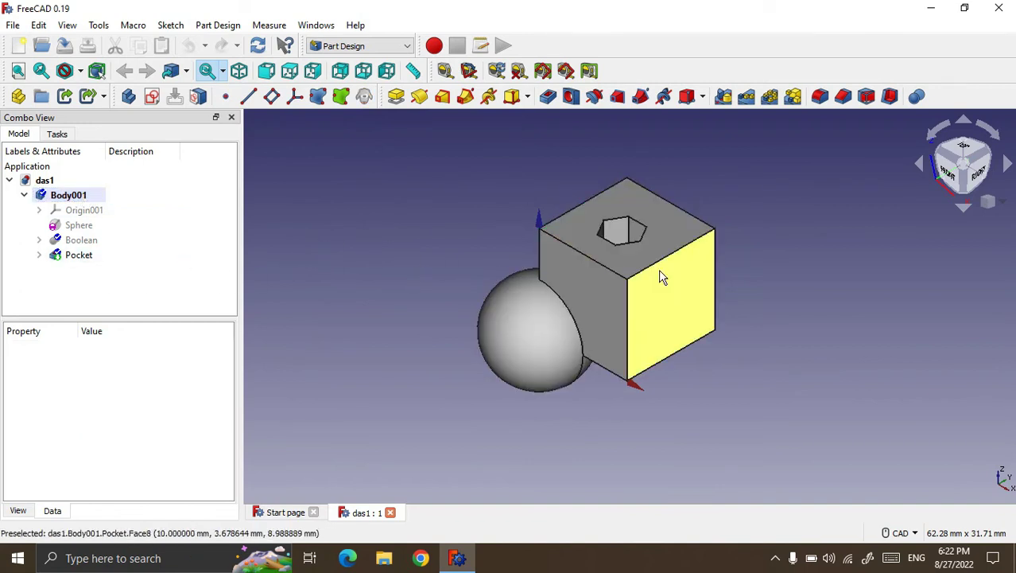
{"action": "left_click", "coordinate": [601, 296]}
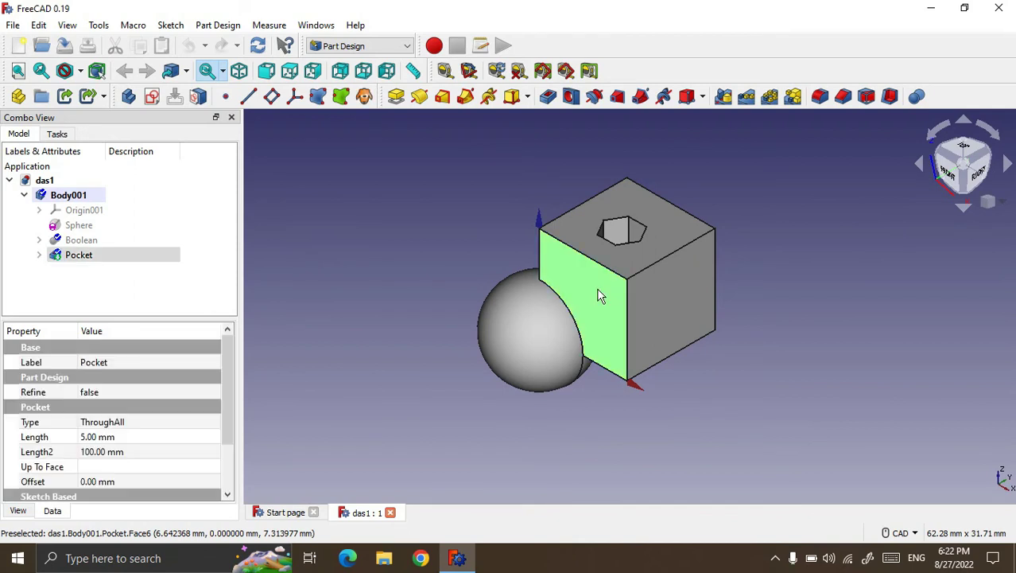
{"action": "left_click", "coordinate": [316, 97]}
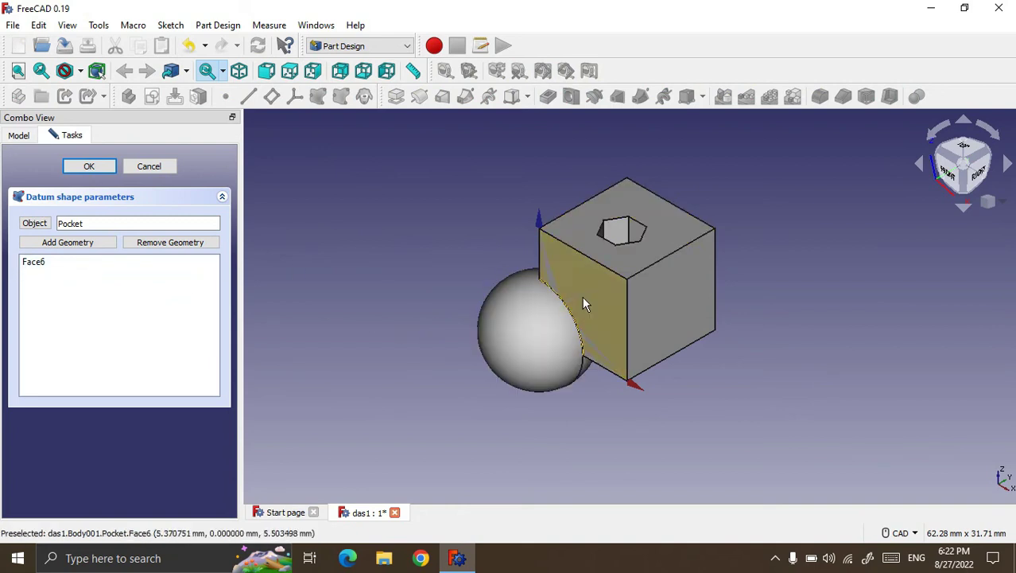
{"action": "left_click", "coordinate": [106, 167]}
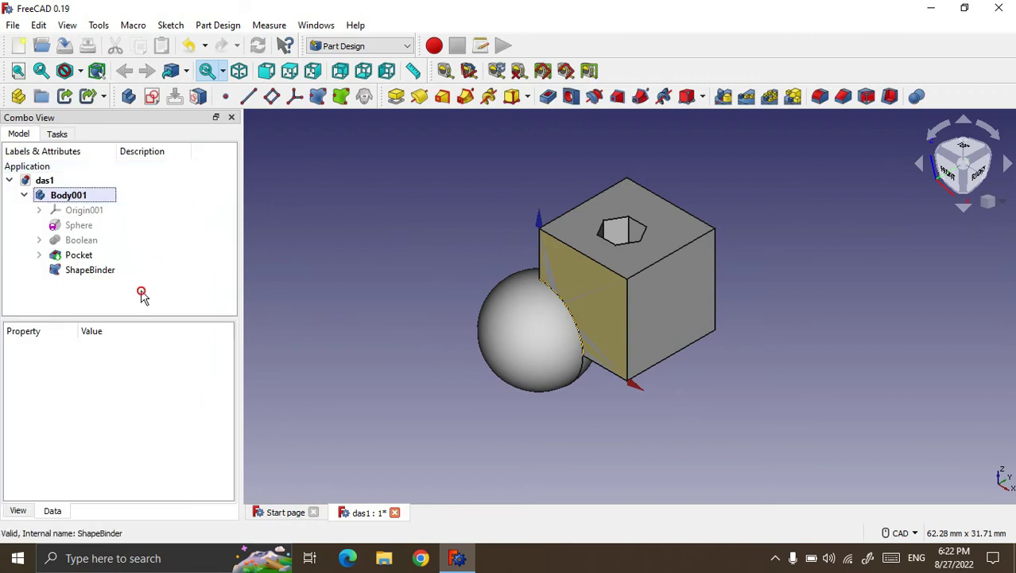
Step: Toggle the Pocket solid's visibility off and back on, then select the ShapeBinder
{"action": "left_click", "coordinate": [72, 257]}
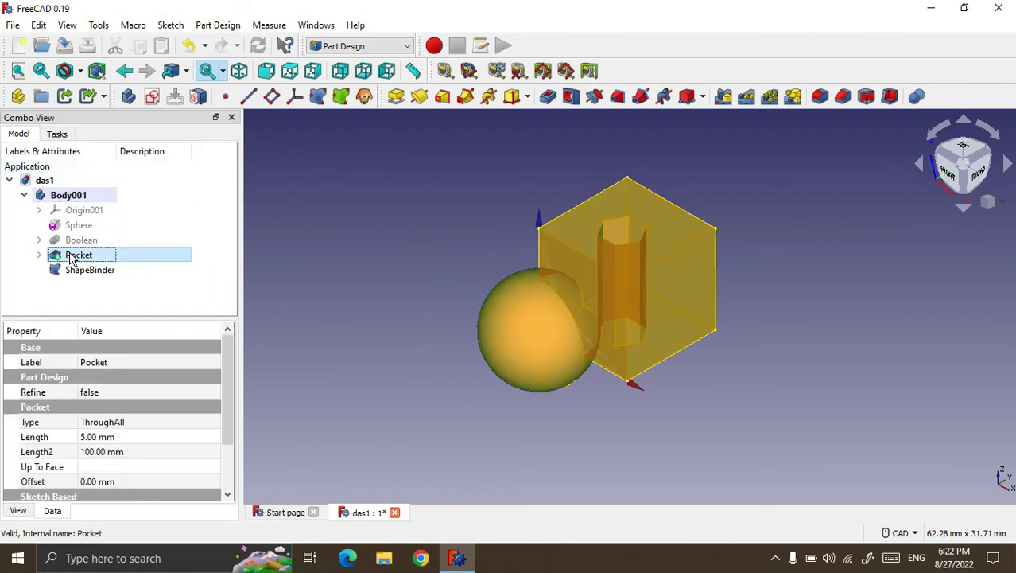
{"action": "key", "text": "space"}
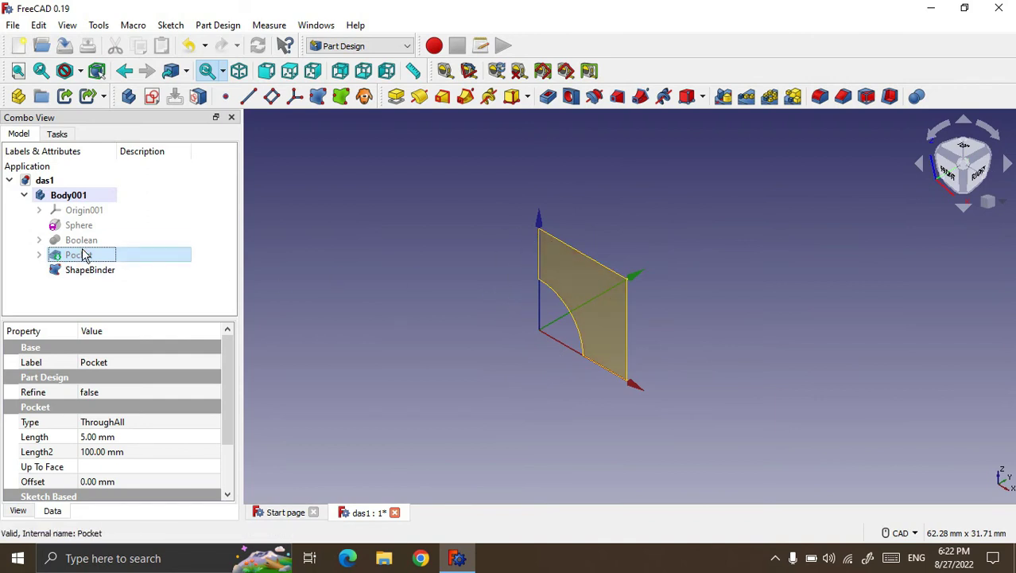
{"action": "key", "text": "space"}
{"action": "left_click", "coordinate": [111, 284]}
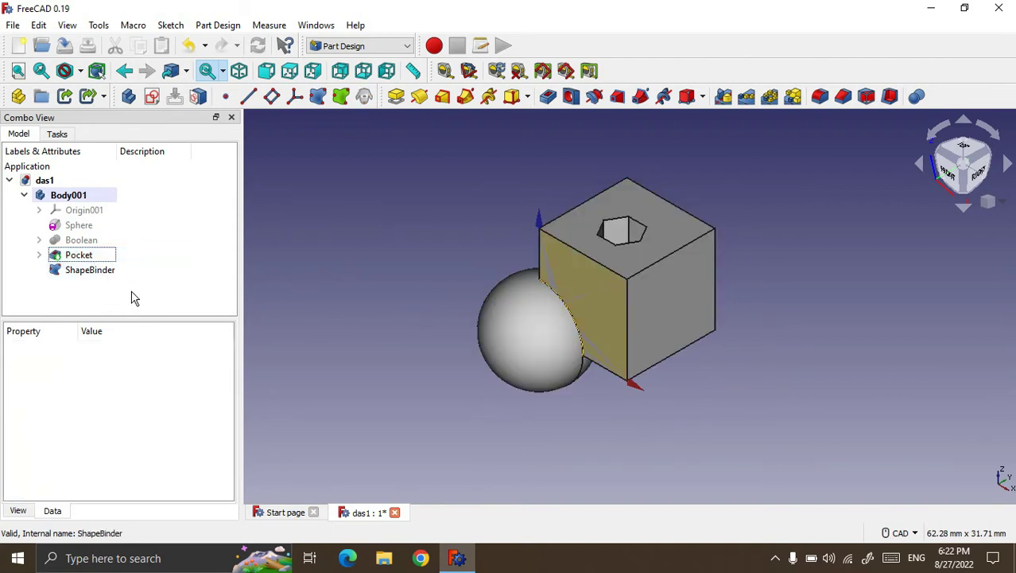
{"action": "left_click", "coordinate": [91, 274]}
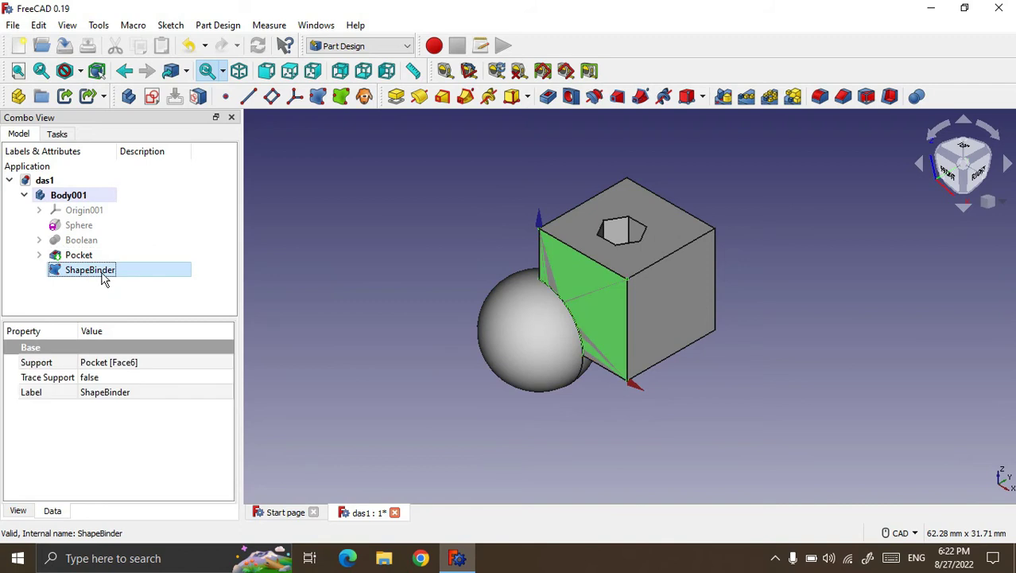
{"action": "left_click", "coordinate": [396, 97]}
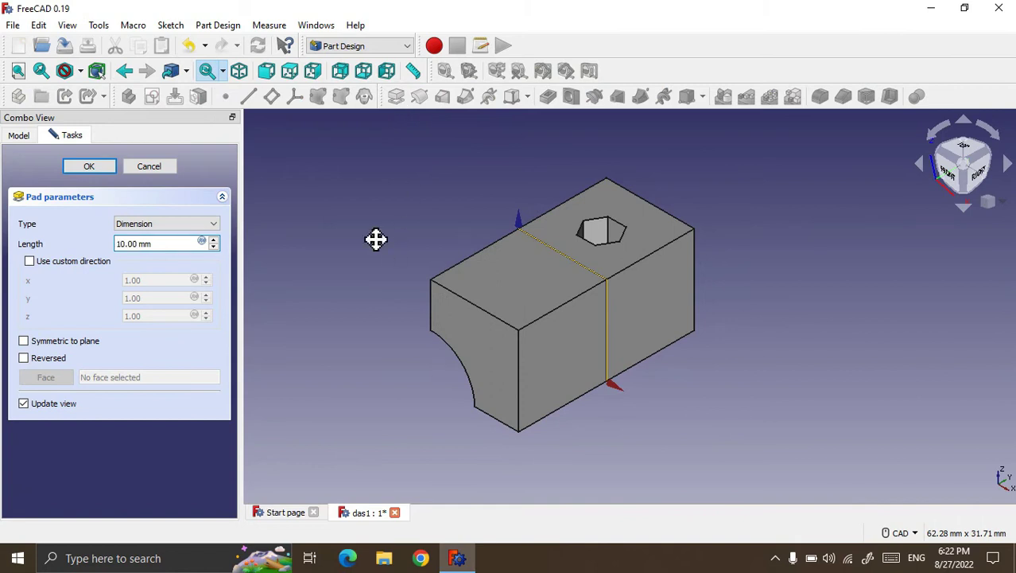
{"action": "middle_click_drag", "start_coordinate": [375, 238], "coordinate": [529, 241]}
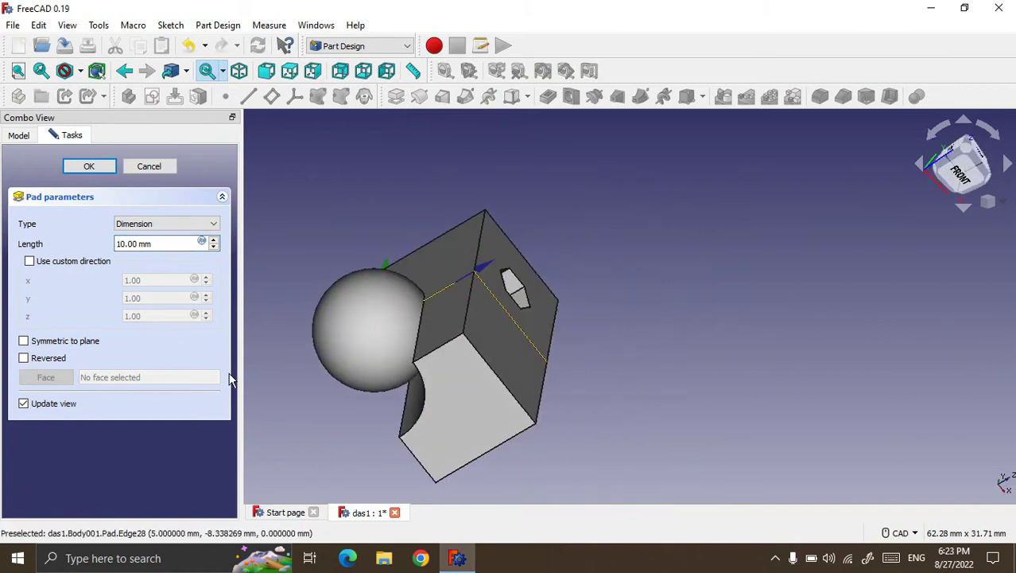
{"action": "left_click", "coordinate": [149, 167]}
{"action": "middle_click_drag", "start_coordinate": [573, 119], "coordinate": [715, 244]}
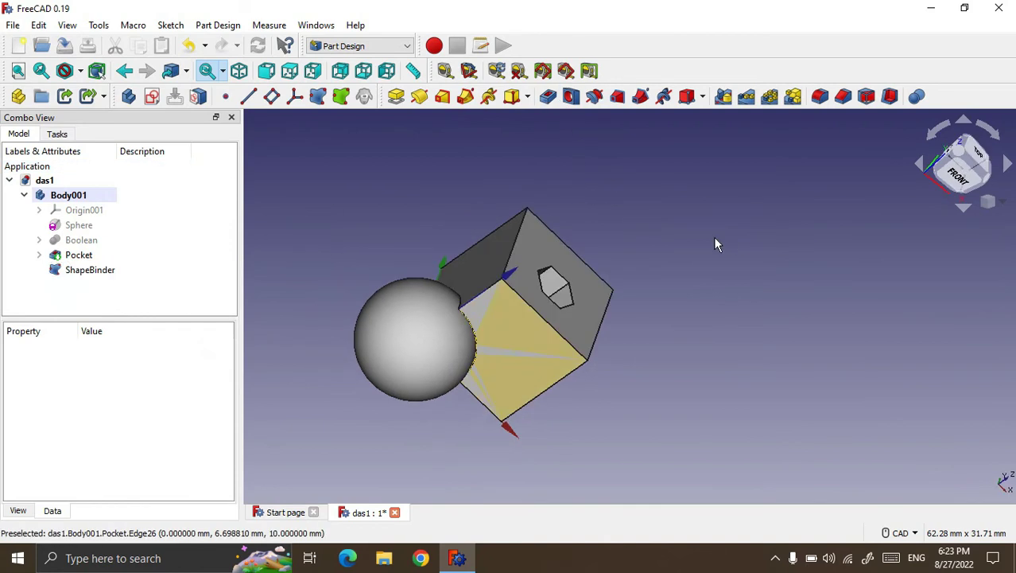
{"action": "left_click", "coordinate": [90, 270]}
{"action": "left_click", "coordinate": [547, 97]}
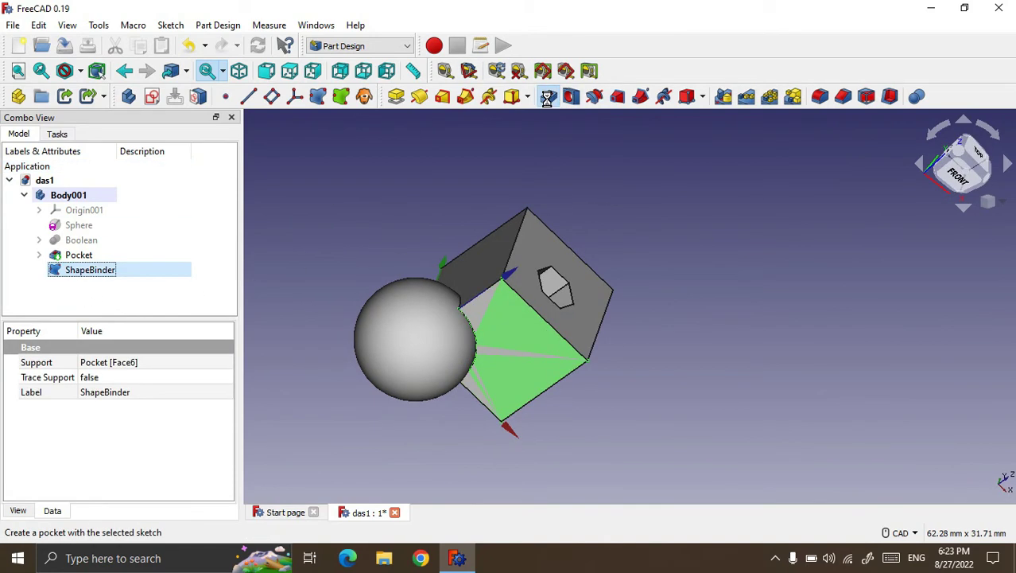
{"action": "middle_click_drag", "start_coordinate": [715, 328], "coordinate": [622, 309]}
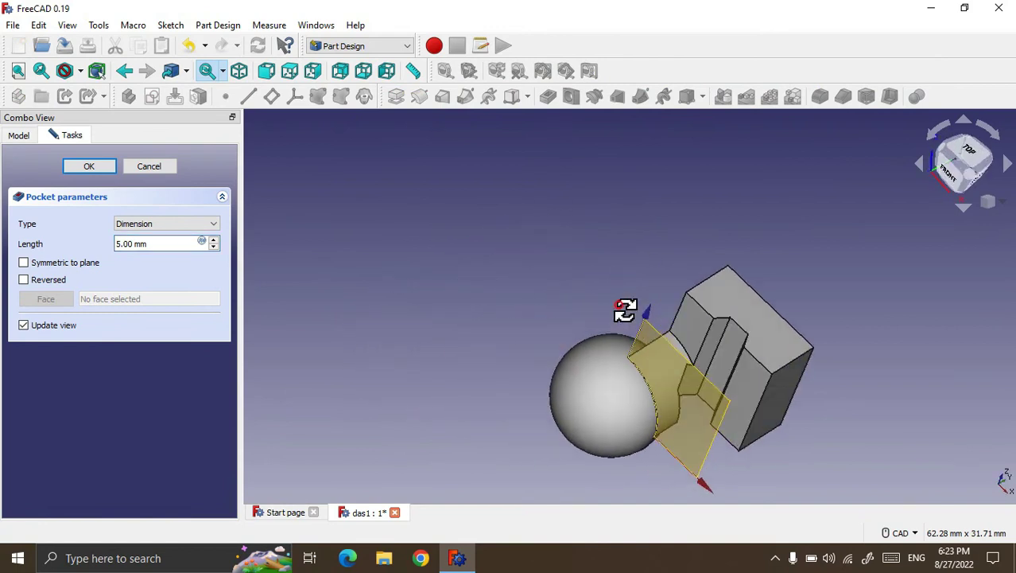
{"action": "scroll", "coordinate": [887, 428], "scroll_direction": "up", "scroll_amount": 2}
{"action": "scroll", "coordinate": [887, 427], "scroll_direction": "up", "scroll_amount": 1}
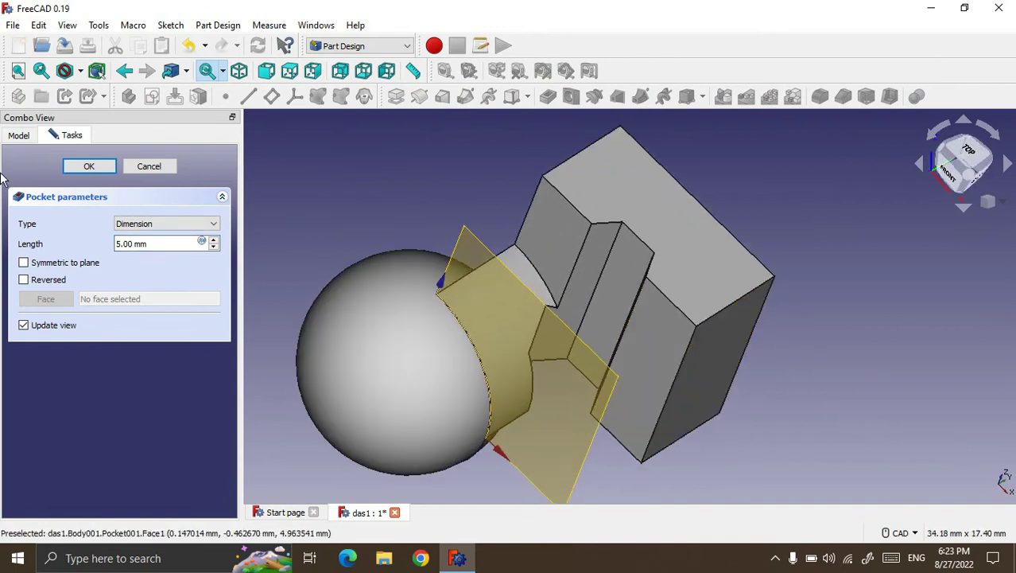
{"action": "left_click", "coordinate": [90, 167]}
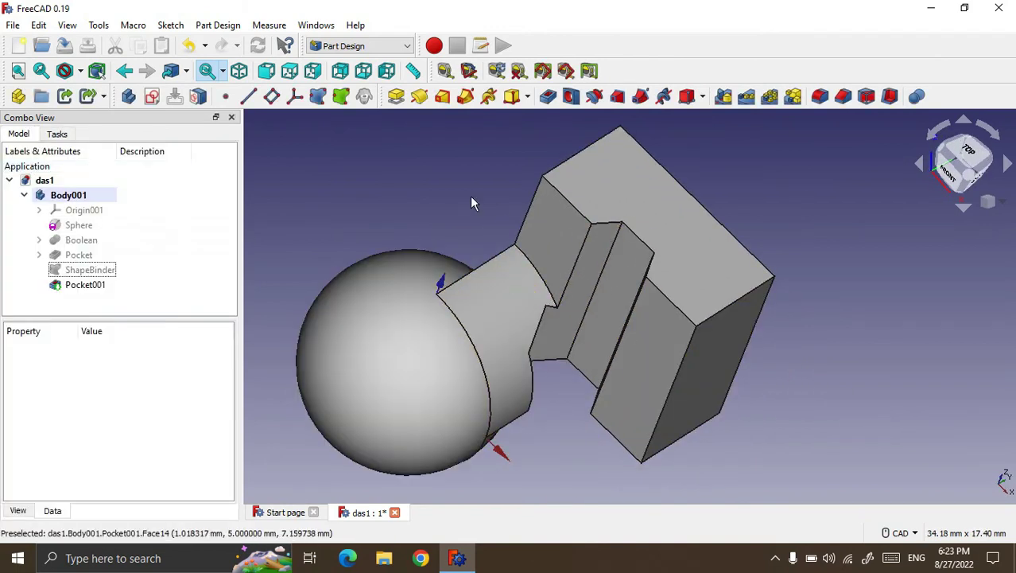
{"action": "middle_click_drag", "start_coordinate": [481, 164], "coordinate": [597, 352]}
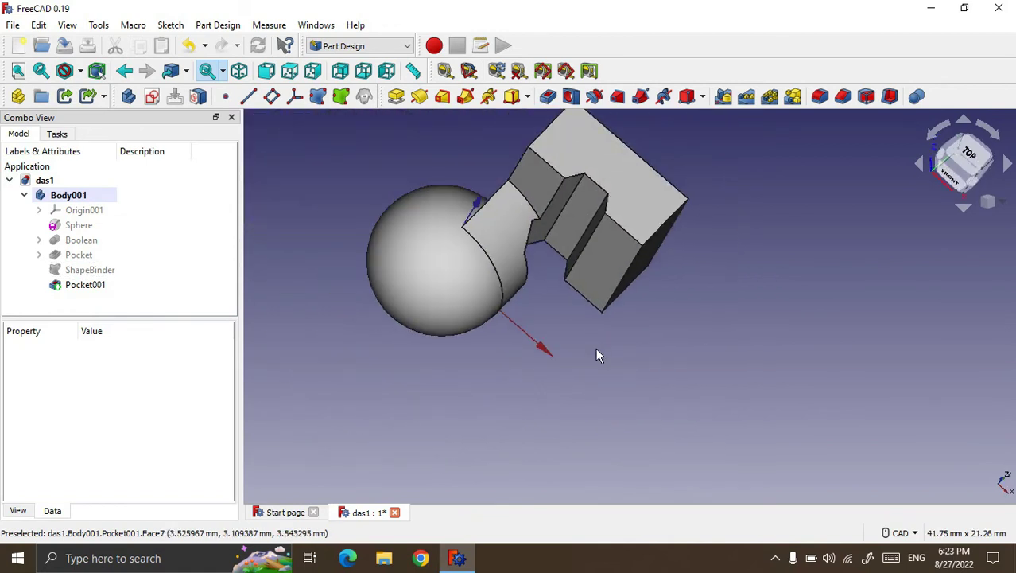
{"action": "mouse_move", "coordinate": [415, 152]}
{"action": "middle_mouse_down"}
{"action": "mouse_move", "coordinate": [439, 159]}
{"action": "mouse_move", "coordinate": [442, 173]}
{"action": "mouse_move", "coordinate": [420, 143]}
{"action": "middle_mouse_up"}
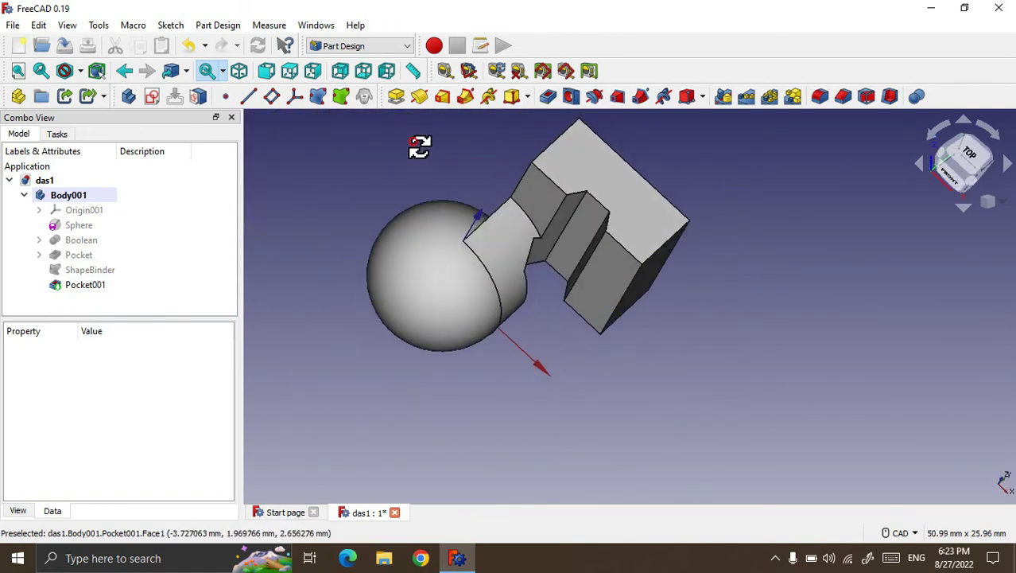
{"action": "left_click", "coordinate": [188, 45]}
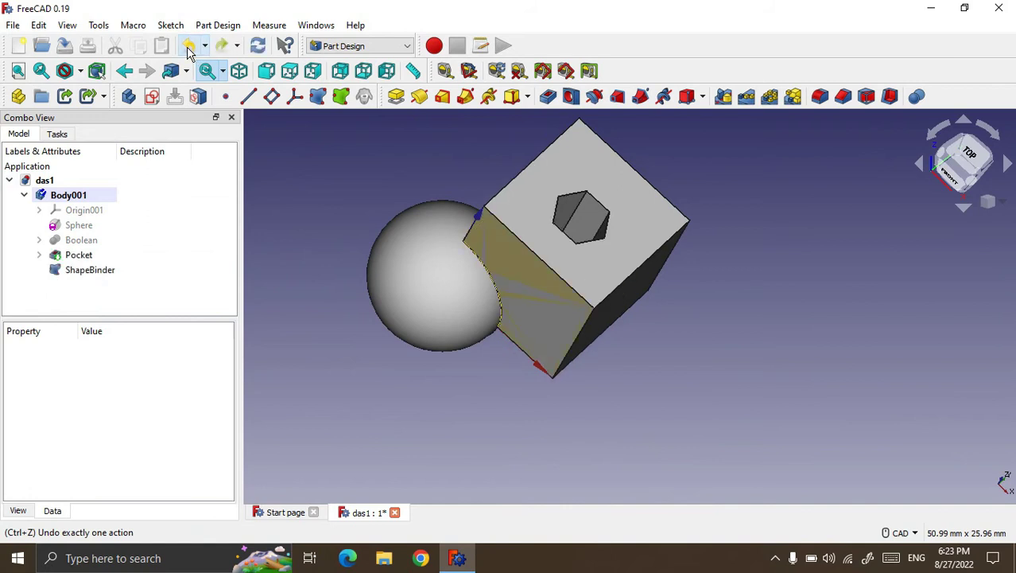
{"action": "left_click", "coordinate": [79, 273]}
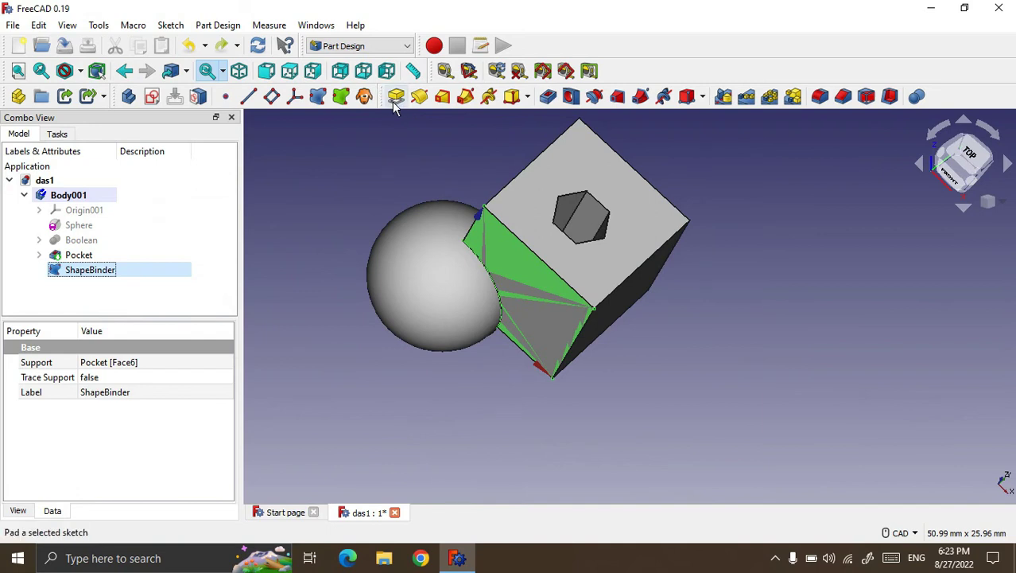
Step: Start a Revolution of the ShapeBinder face about the base X axis
{"action": "left_click", "coordinate": [104, 272]}
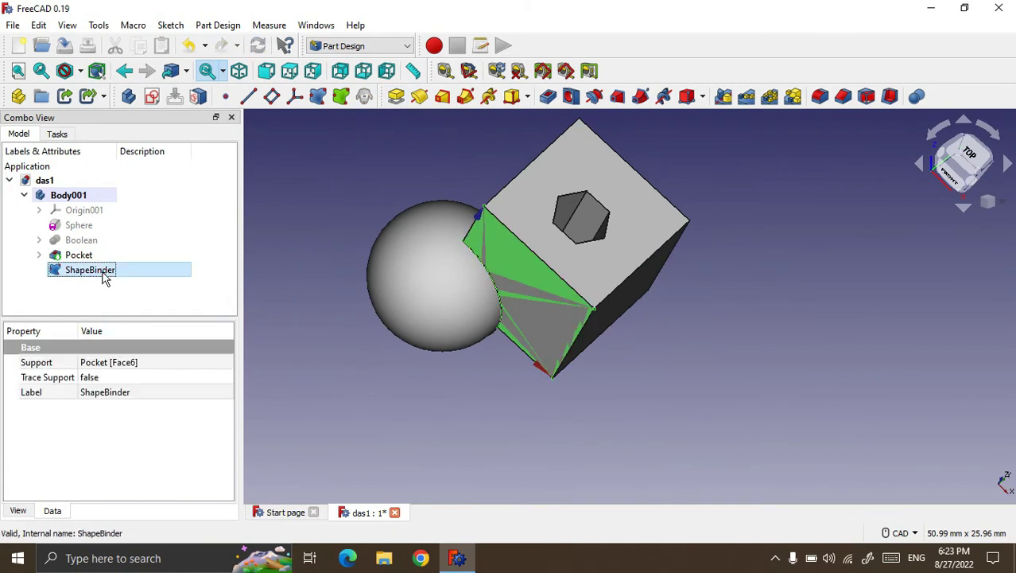
{"action": "left_click", "coordinate": [420, 97]}
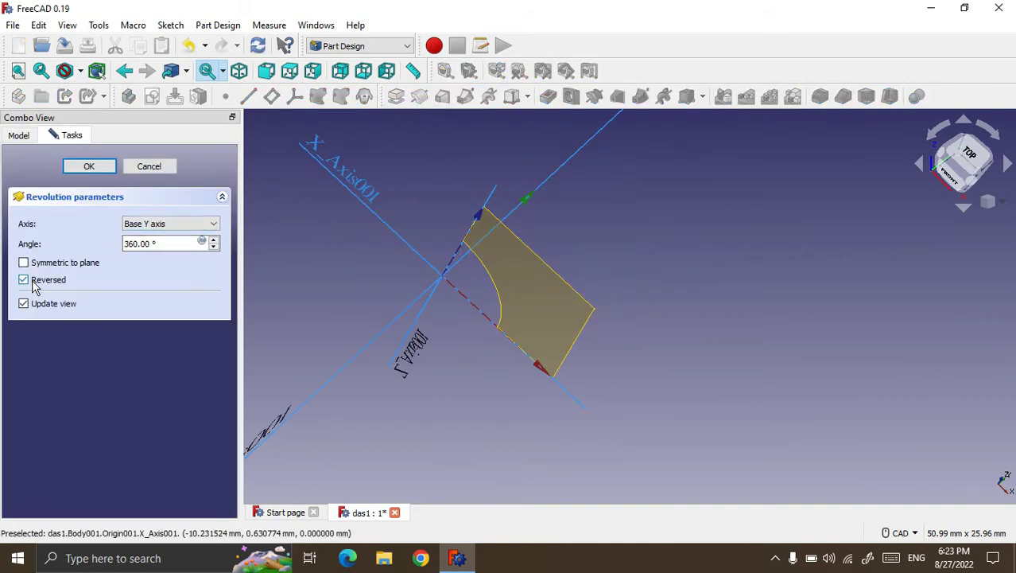
{"action": "left_click", "coordinate": [135, 225]}
{"action": "left_click", "coordinate": [135, 227]}
{"action": "left_click", "coordinate": [158, 227]}
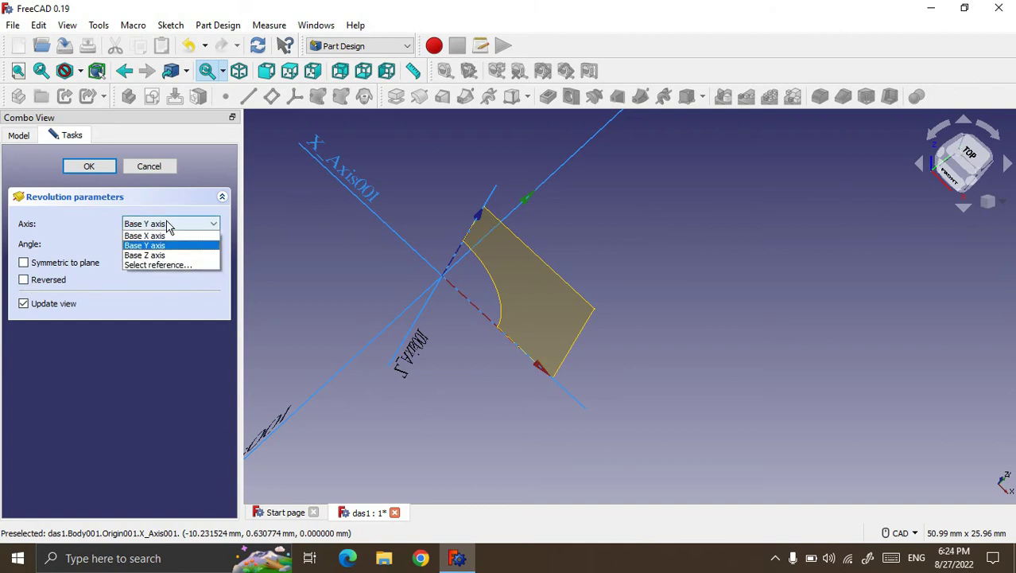
{"action": "left_click", "coordinate": [151, 236]}
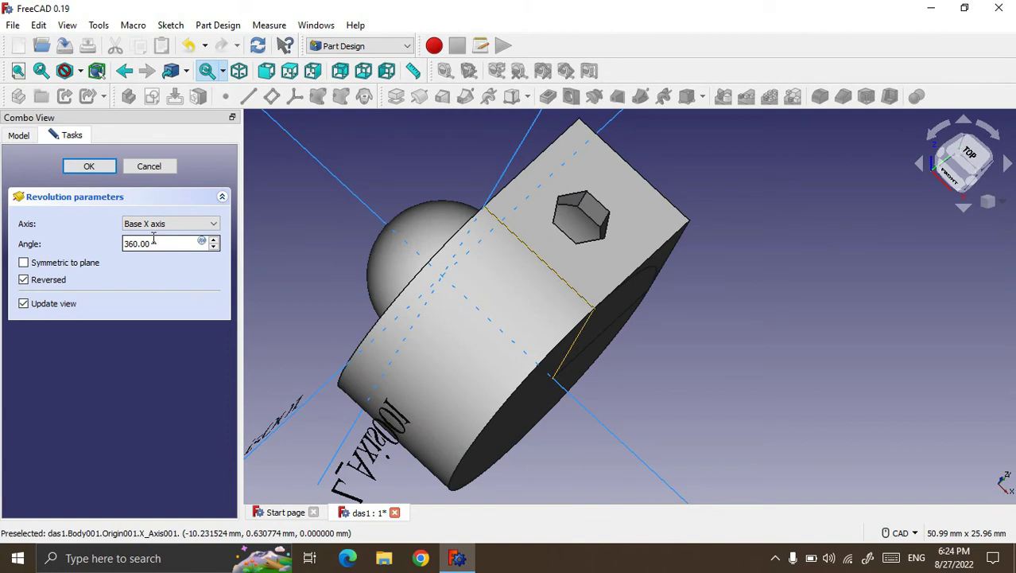
Step: Set the revolve angle to 120° with Reversed unchecked, and confirm the revolution
{"action": "scroll", "coordinate": [545, 307], "scroll_direction": "down", "scroll_amount": 2}
{"action": "left_click", "coordinate": [126, 243]}
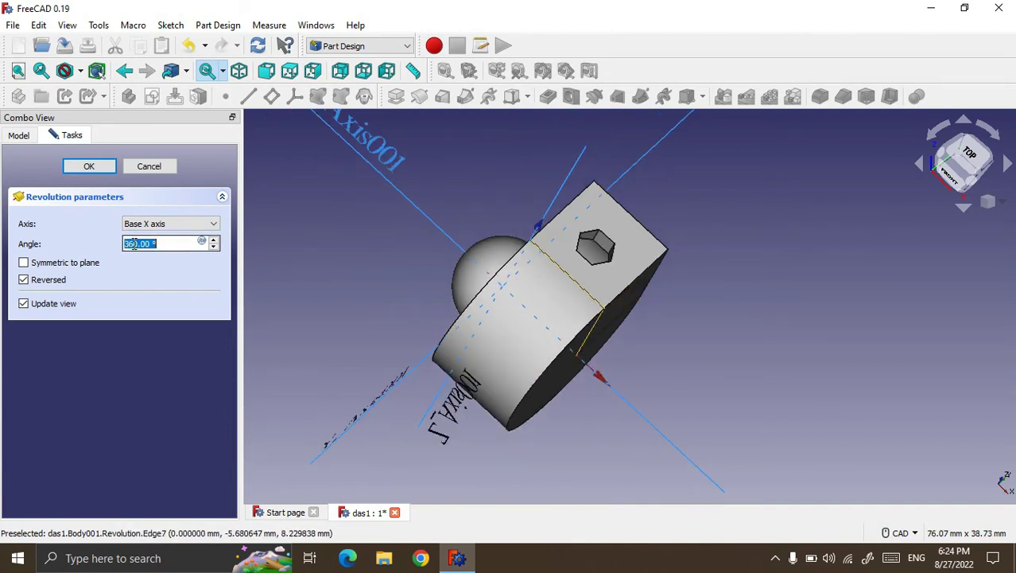
{"action": "type", "text": "20"}
{"action": "mouse_move", "coordinate": [709, 342]}
{"action": "middle_mouse_down"}
{"action": "mouse_move", "coordinate": [735, 338]}
{"action": "mouse_move", "coordinate": [733, 322]}
{"action": "mouse_move", "coordinate": [719, 326]}
{"action": "middle_mouse_up"}
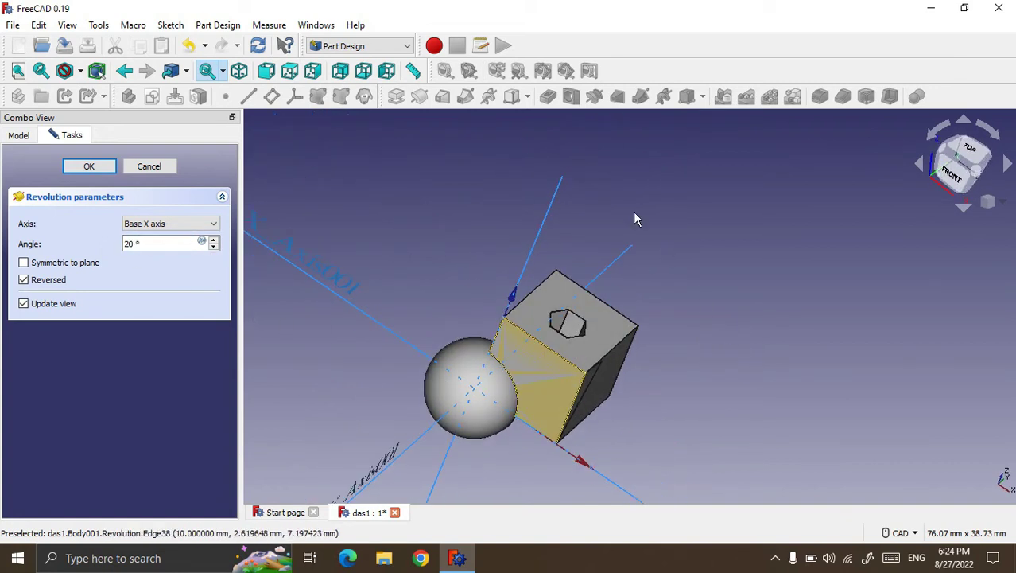
{"action": "middle_click_drag", "start_coordinate": [449, 220], "coordinate": [465, 229]}
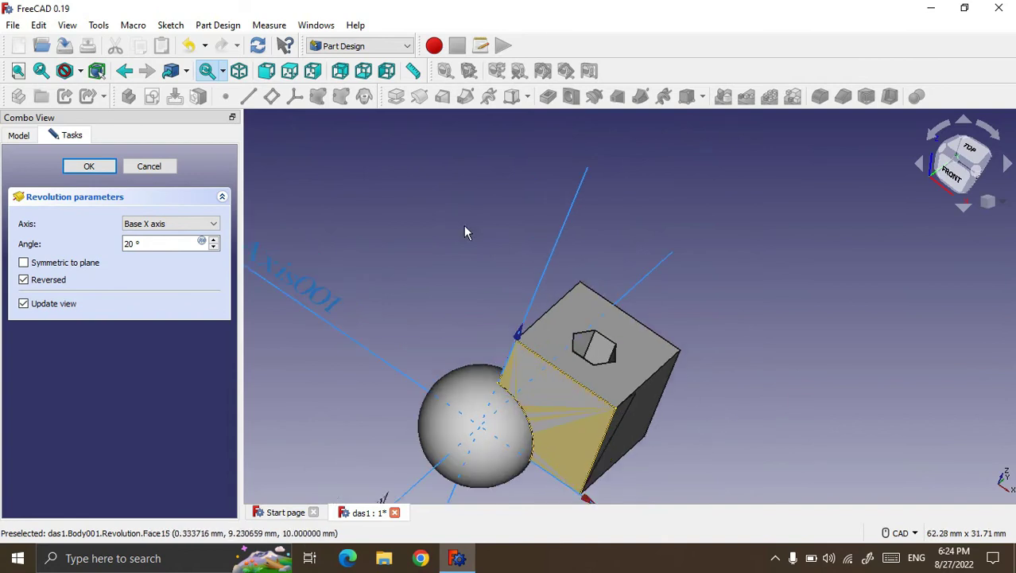
{"action": "scroll", "coordinate": [496, 299], "scroll_direction": "down", "scroll_amount": 3}
{"action": "mouse_move", "coordinate": [652, 383]}
{"action": "middle_mouse_down"}
{"action": "mouse_move", "coordinate": [638, 343]}
{"action": "mouse_move", "coordinate": [601, 333]}
{"action": "middle_mouse_up"}
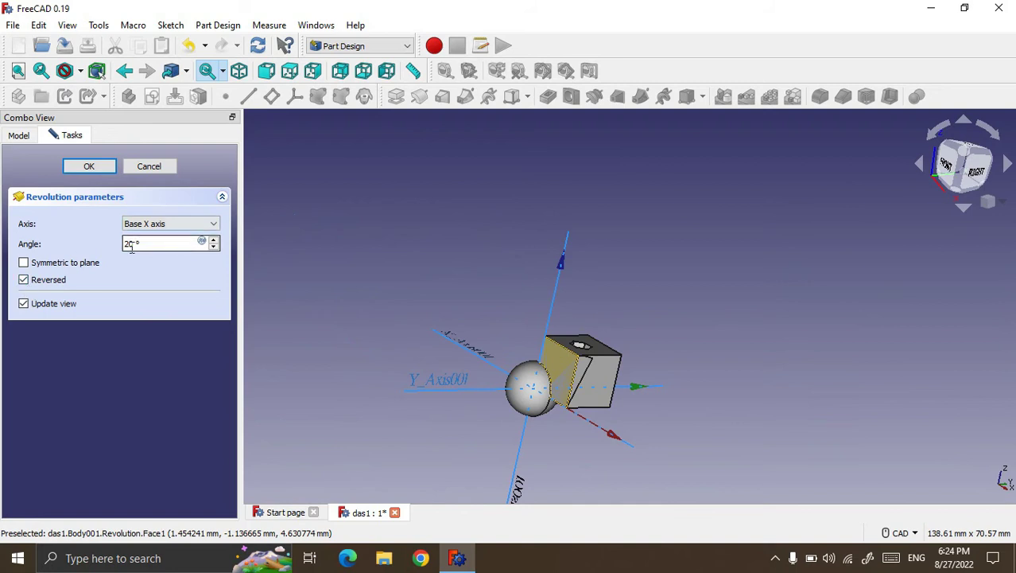
{"action": "type", "text": "1"}
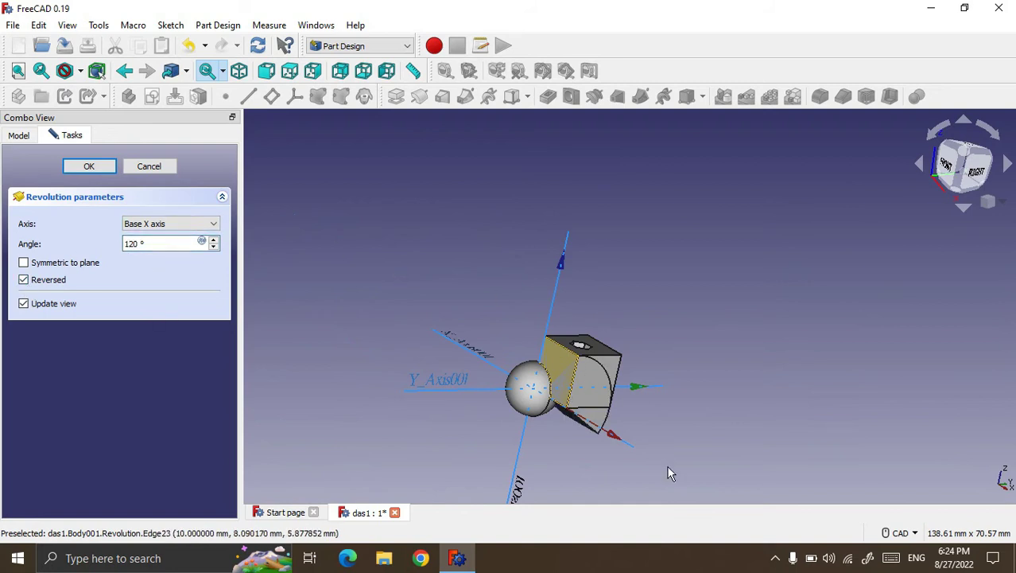
{"action": "scroll", "coordinate": [786, 479], "scroll_direction": "down", "scroll_amount": 1}
{"action": "scroll", "coordinate": [591, 400], "scroll_direction": "up", "scroll_amount": 3}
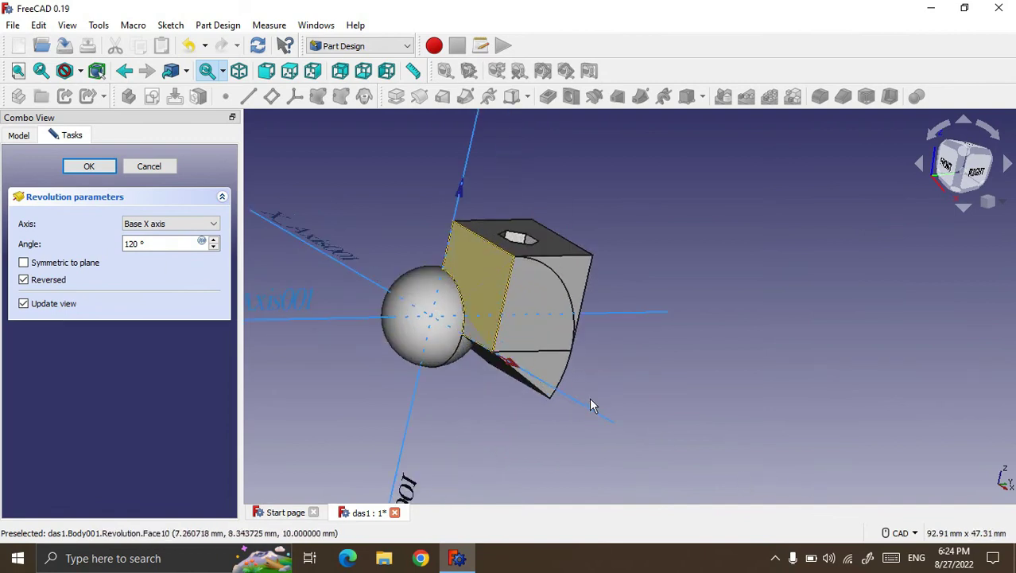
{"action": "left_click", "coordinate": [23, 280]}
{"action": "left_click", "coordinate": [90, 166]}
{"action": "scroll", "coordinate": [795, 322], "scroll_direction": "down", "scroll_amount": 2}
{"action": "mouse_move", "coordinate": [749, 311]}
{"action": "middle_mouse_down"}
{"action": "mouse_move", "coordinate": [654, 327]}
{"action": "mouse_move", "coordinate": [384, 196]}
{"action": "middle_mouse_up"}
{"action": "scroll", "coordinate": [652, 322], "scroll_direction": "down", "scroll_amount": 2}
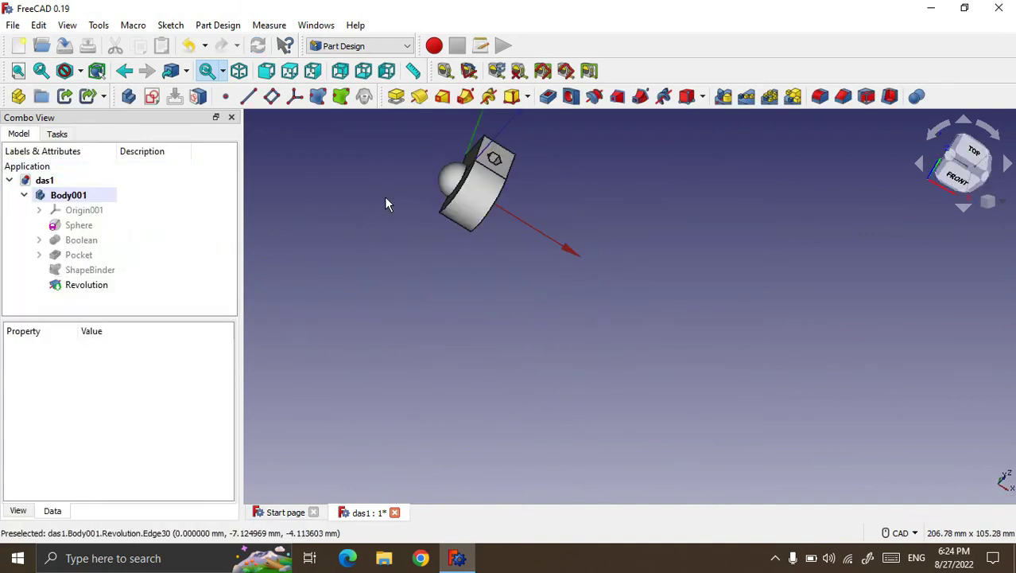
Step: Collapse Body001's feature list and hide Body001
{"action": "scroll", "coordinate": [549, 336], "scroll_direction": "up", "scroll_amount": 1}
{"action": "scroll", "coordinate": [529, 217], "scroll_direction": "up", "scroll_amount": 1}
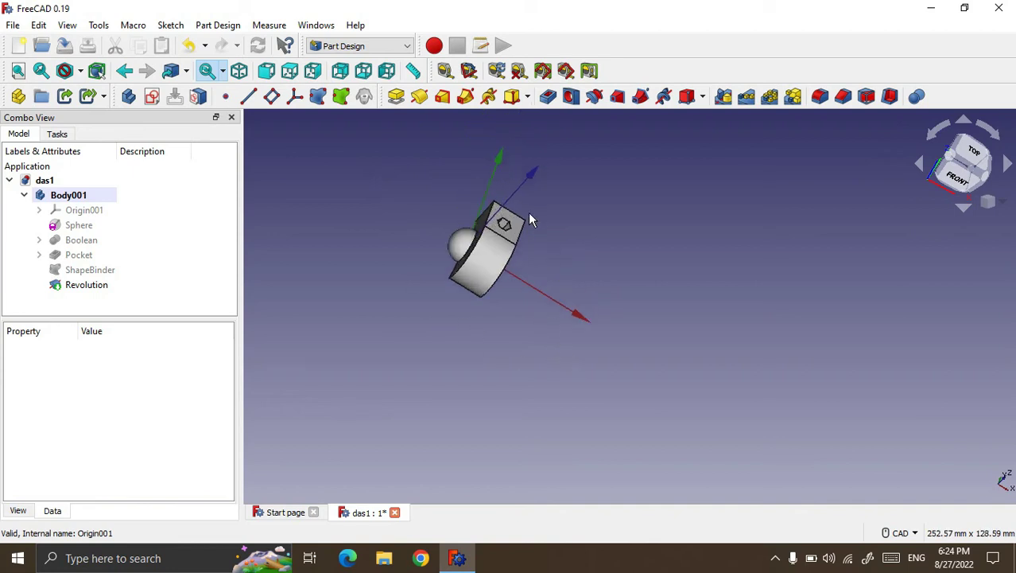
{"action": "scroll", "coordinate": [395, 215], "scroll_direction": "up", "scroll_amount": 1}
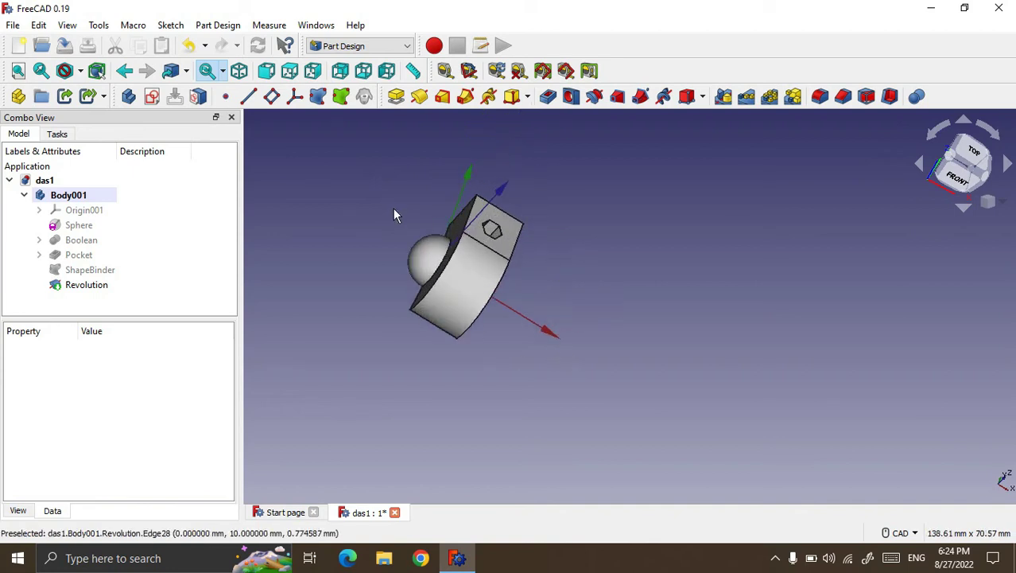
{"action": "left_click", "coordinate": [25, 195]}
{"action": "left_click", "coordinate": [56, 194]}
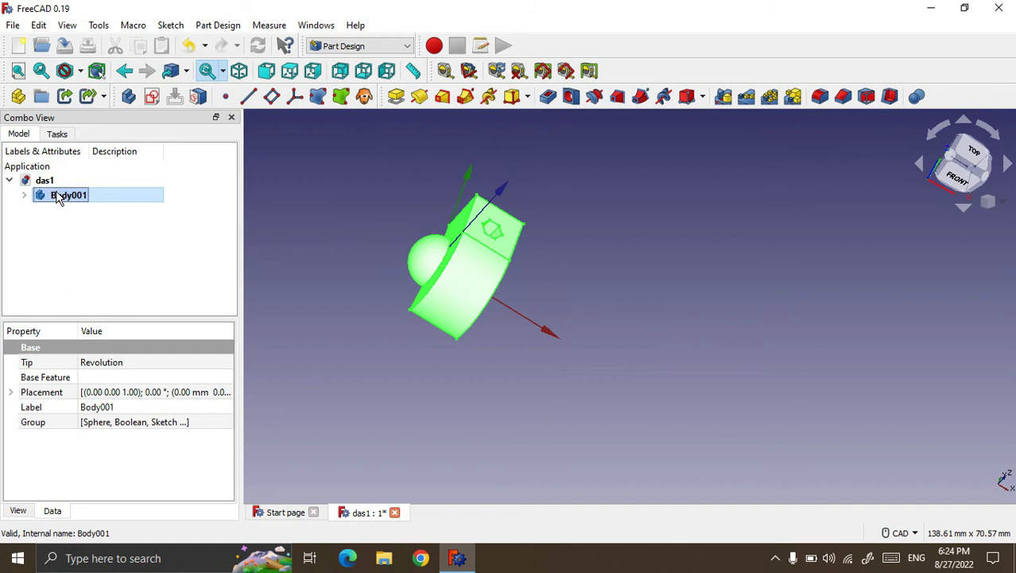
{"action": "key", "text": "space"}
{"action": "left_click", "coordinate": [93, 239]}
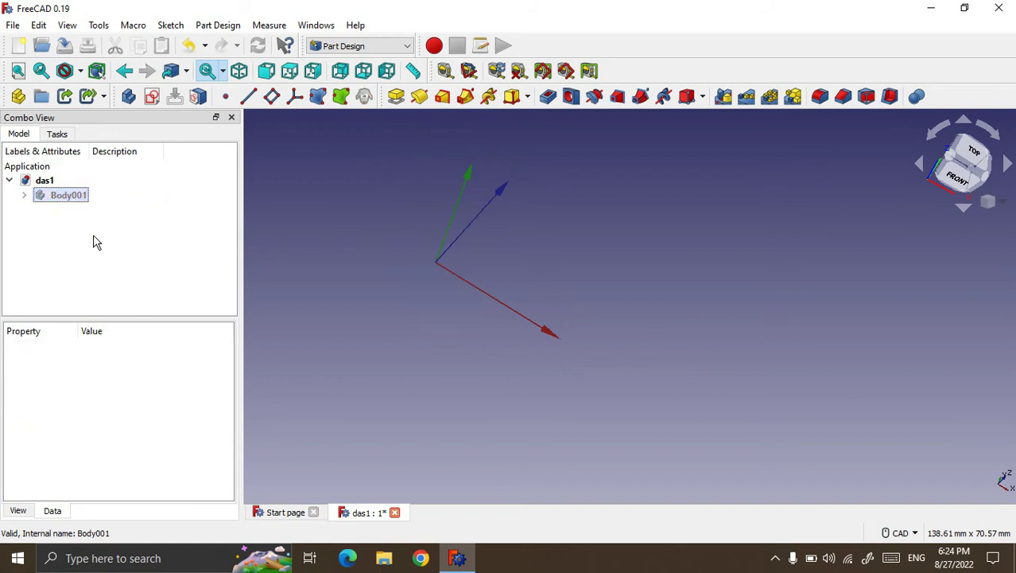
Step: Create a new empty body and rename it arajin
{"action": "left_click", "coordinate": [48, 184]}
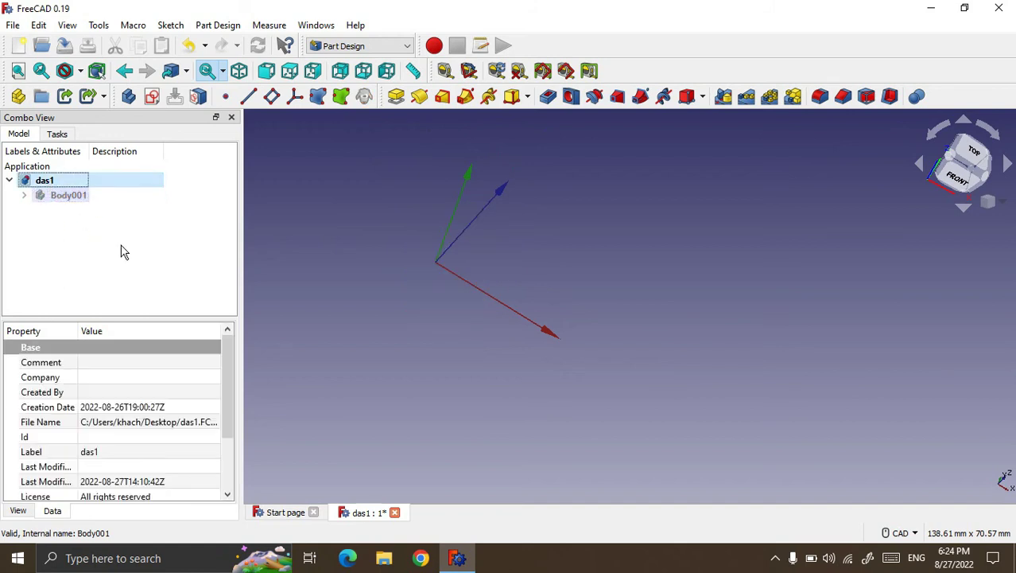
{"action": "left_click", "coordinate": [129, 96]}
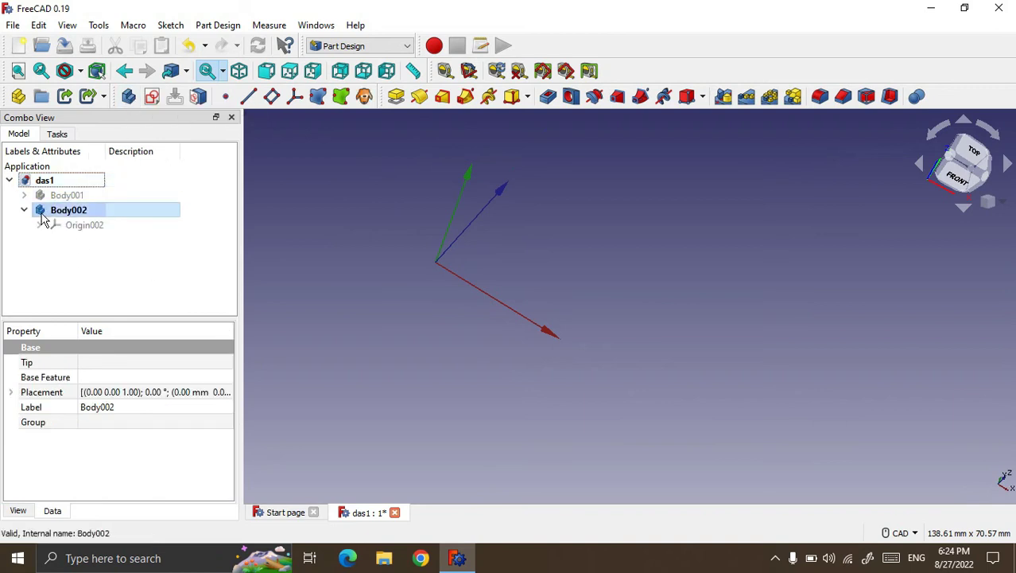
{"action": "right_click", "coordinate": [60, 218]}
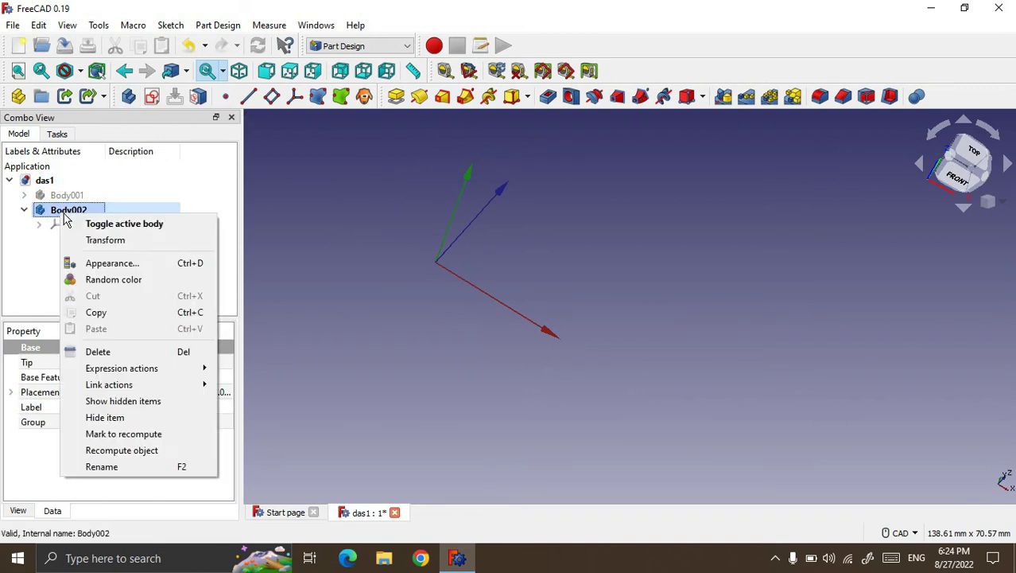
{"action": "left_click", "coordinate": [126, 471]}
{"action": "type", "text": "arajin"}
{"action": "key", "text": "Return"}
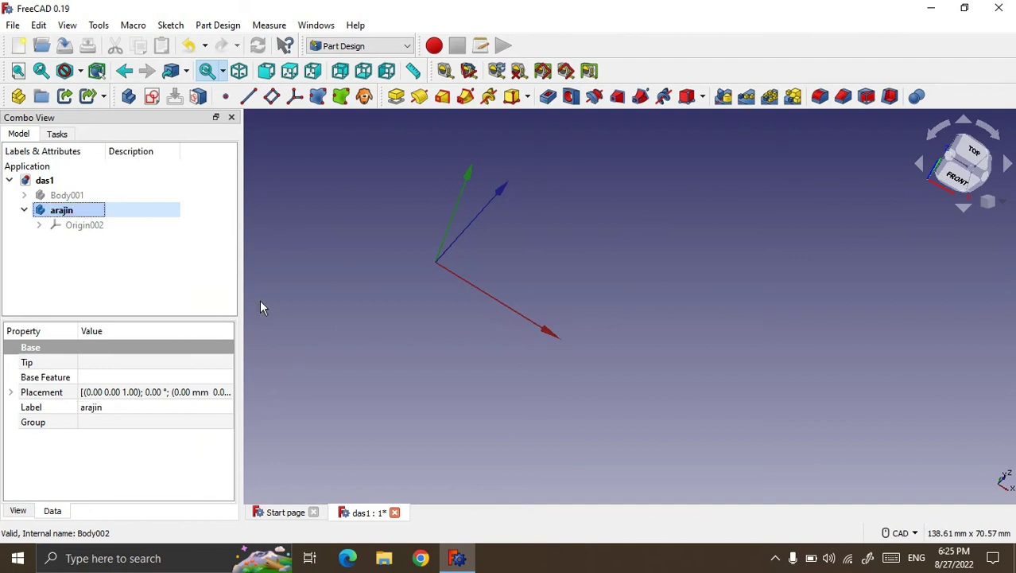
Step: Create another empty body and rename it erkrord
{"action": "left_click", "coordinate": [120, 284]}
{"action": "left_click", "coordinate": [128, 96]}
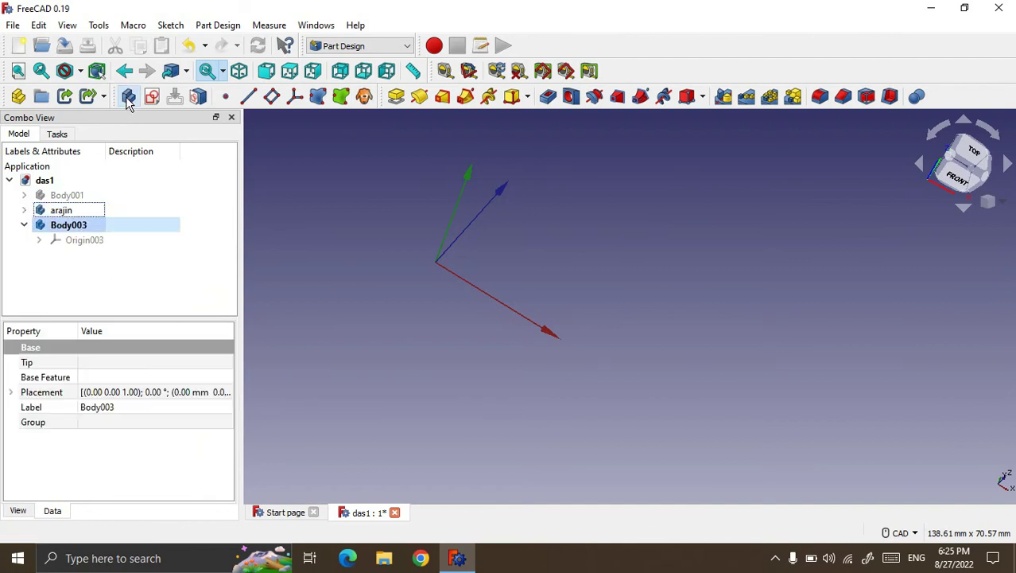
{"action": "right_click", "coordinate": [57, 226]}
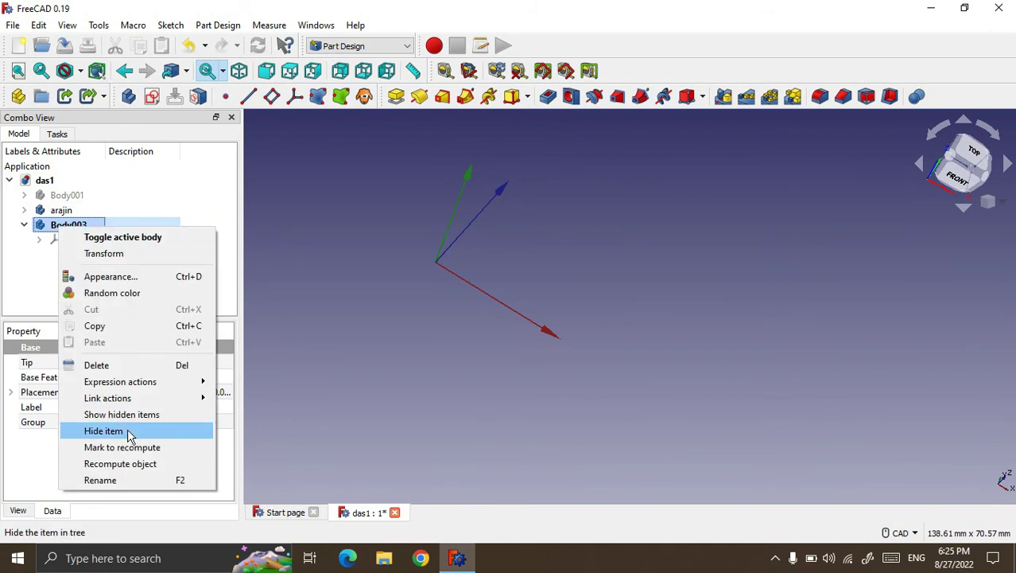
{"action": "left_click", "coordinate": [114, 480]}
{"action": "type", "text": "erkrord"}
{"action": "key", "text": "Return"}
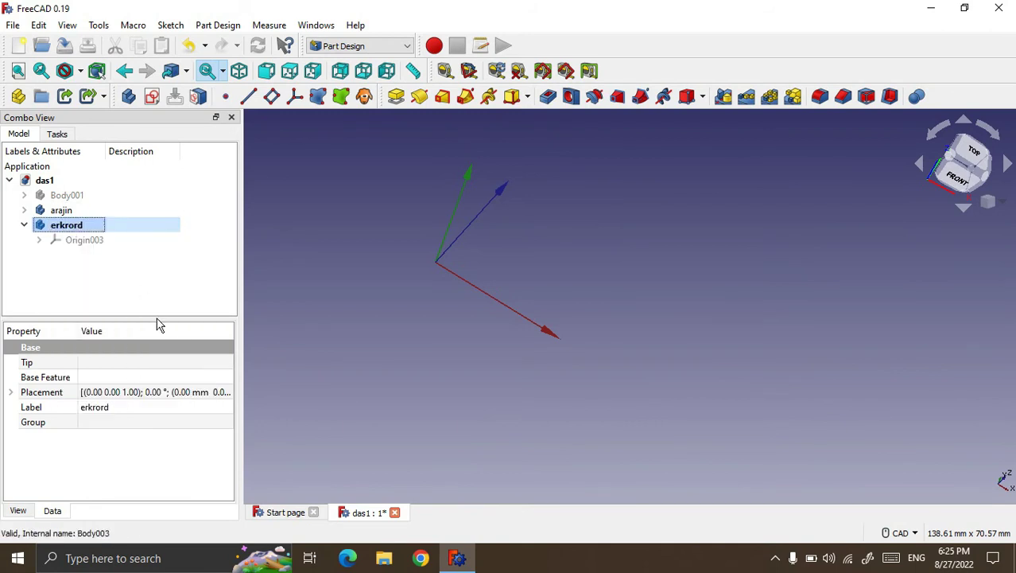
Step: Expand the arajin body and make it the active body
{"action": "left_click", "coordinate": [24, 210]}
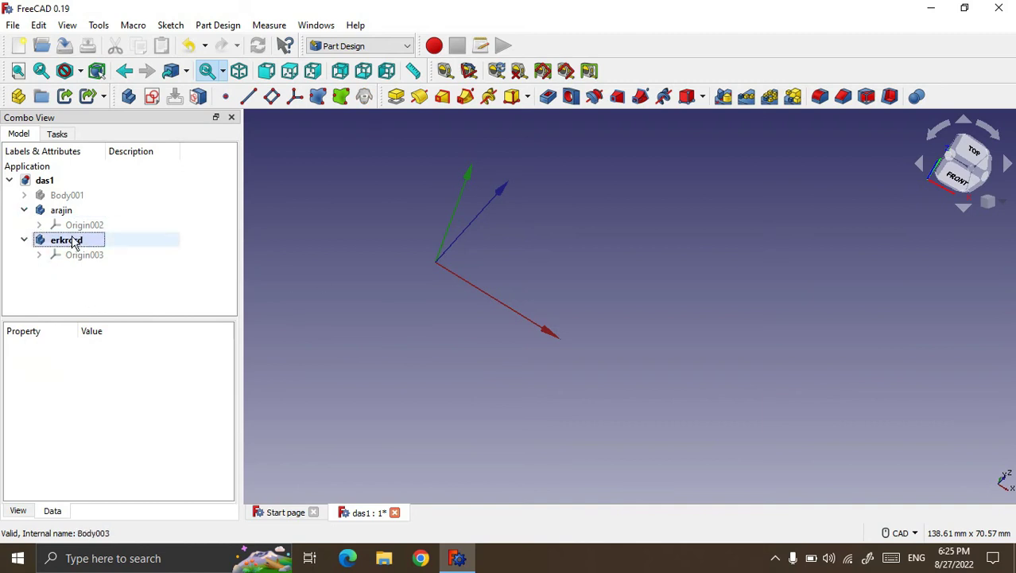
{"action": "double_click", "coordinate": [74, 212]}
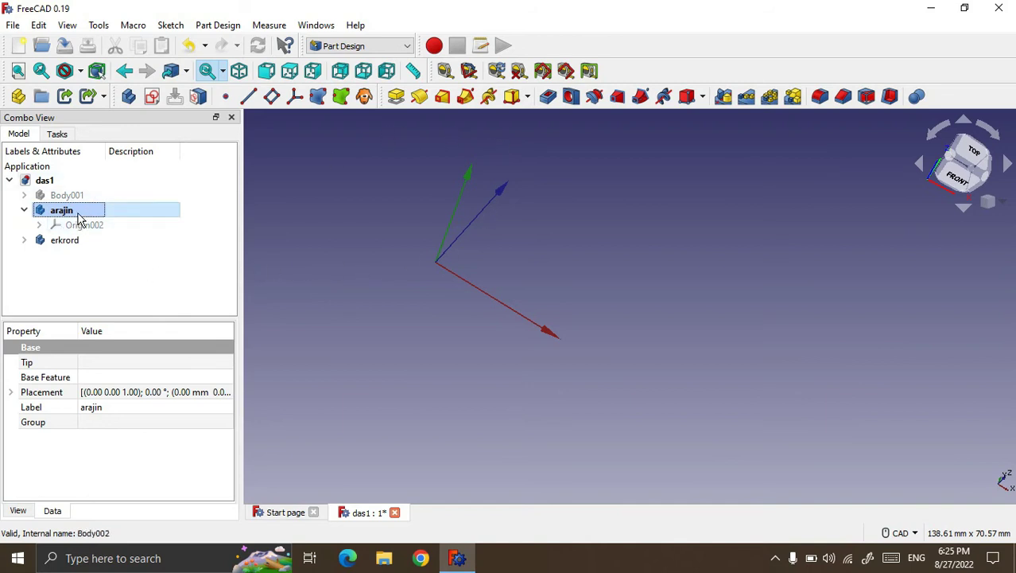
{"action": "left_click", "coordinate": [528, 97]}
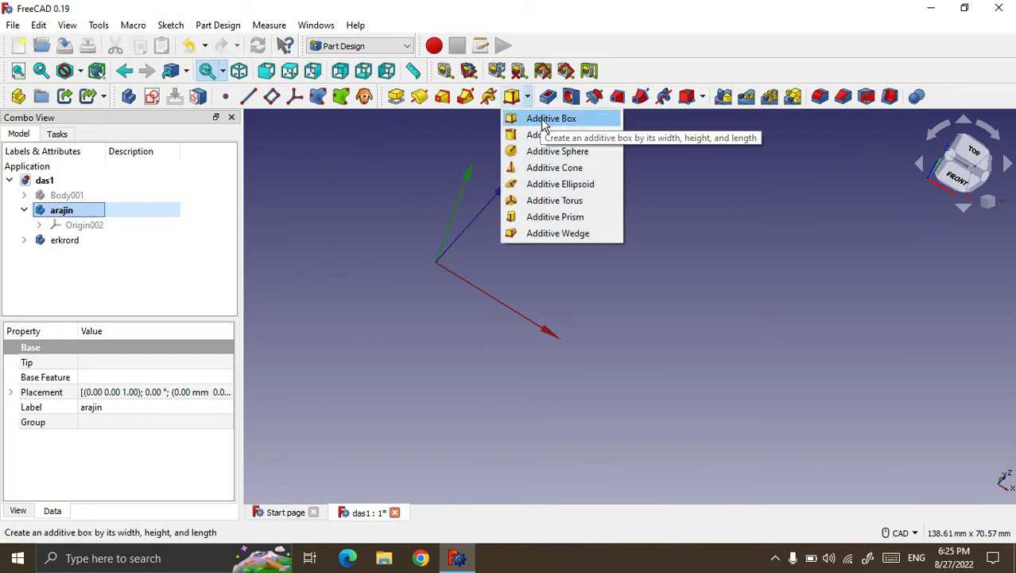
Step: Add an Additive Box to arajin and fit it in an isometric view
{"action": "left_click", "coordinate": [544, 121]}
{"action": "left_click", "coordinate": [82, 165]}
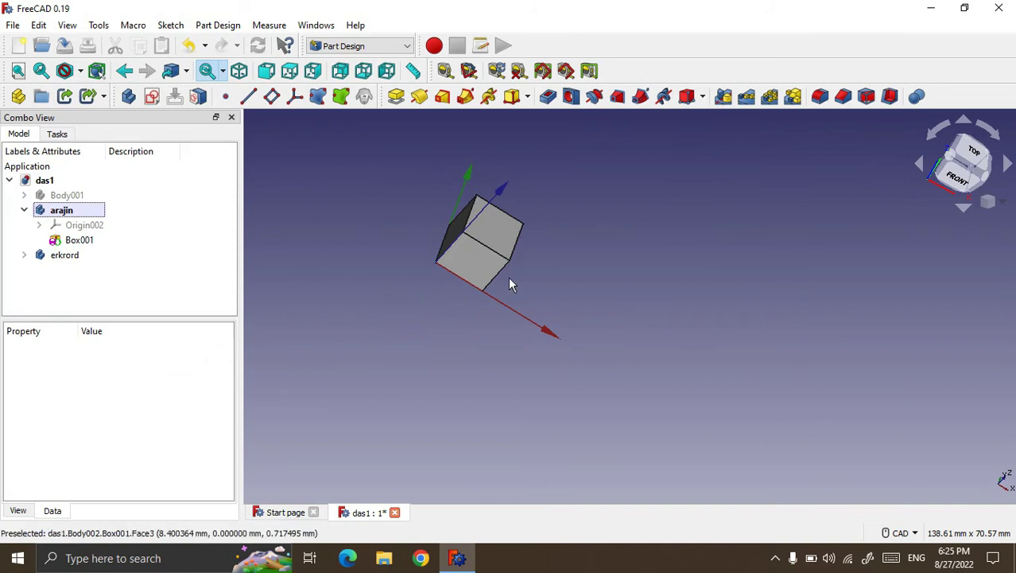
{"action": "left_click", "coordinate": [238, 71]}
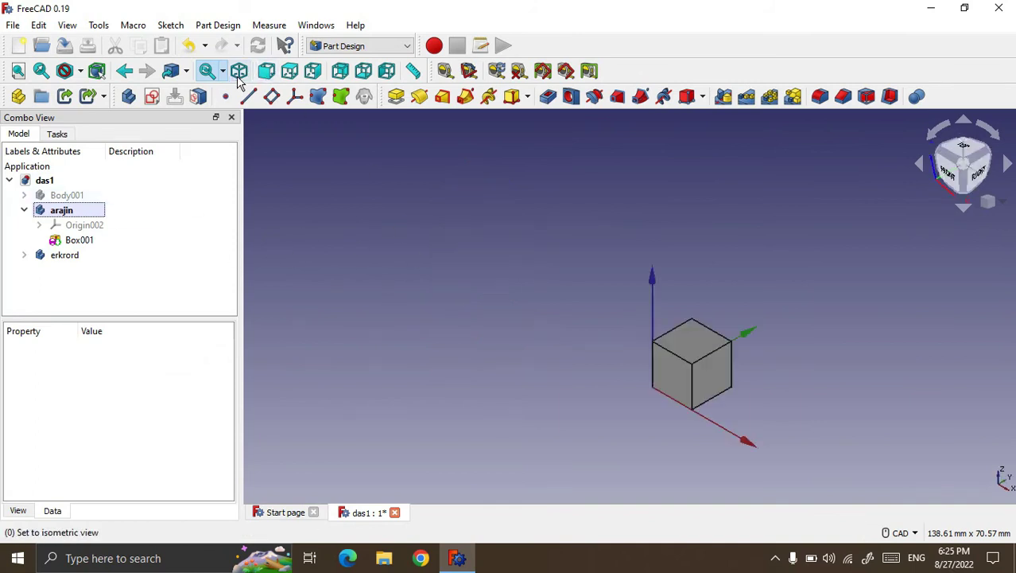
{"action": "left_click", "coordinate": [17, 71]}
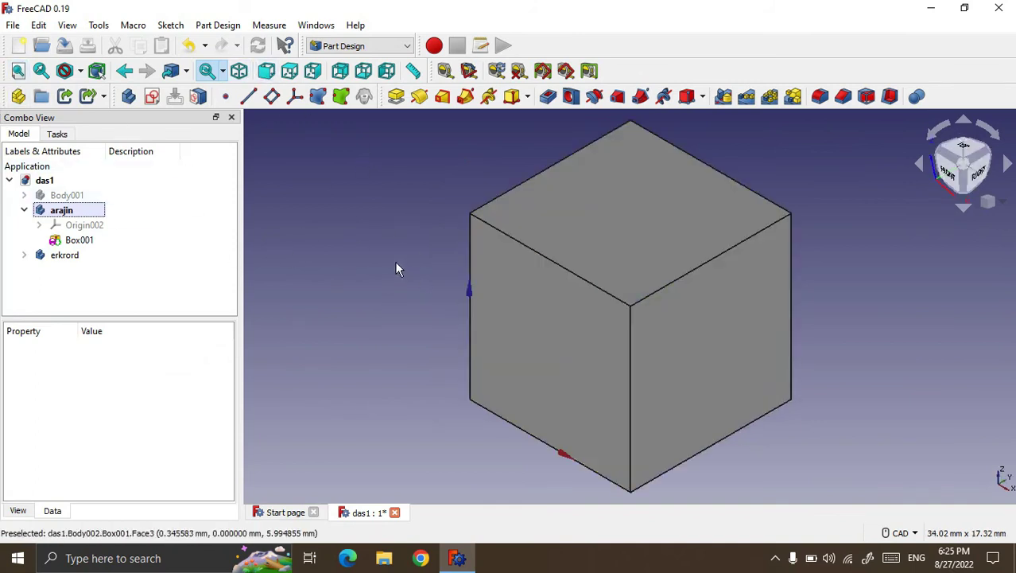
{"action": "scroll", "coordinate": [449, 367], "scroll_direction": "down", "scroll_amount": 2}
{"action": "left_click", "coordinate": [620, 238]}
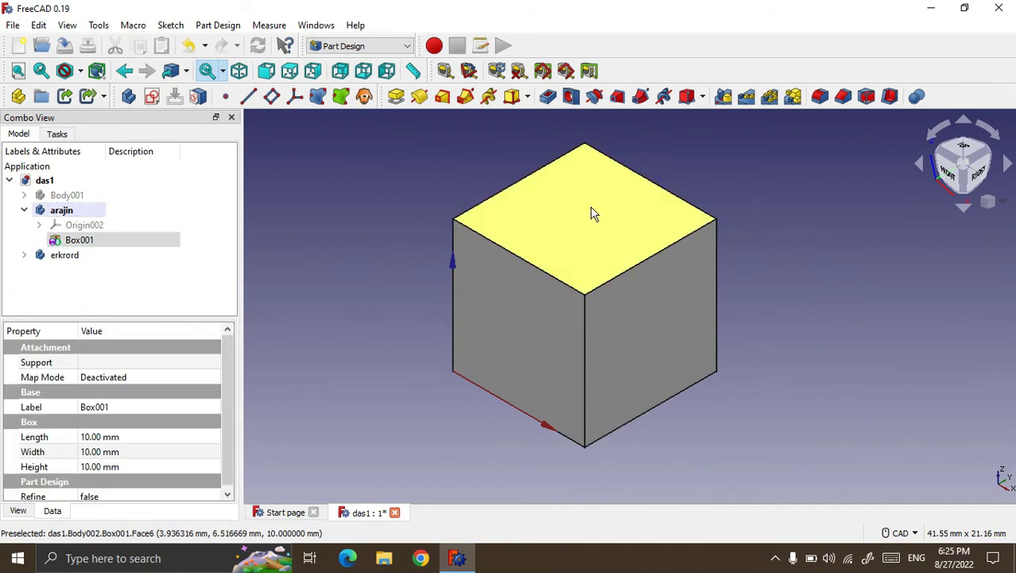
Step: Size the box to Length 30, Width 20, Height 10 mm, then apply Thickness to its top face
{"action": "left_click", "coordinate": [594, 279]}
{"action": "scroll", "coordinate": [225, 370], "scroll_direction": "down", "scroll_amount": 1}
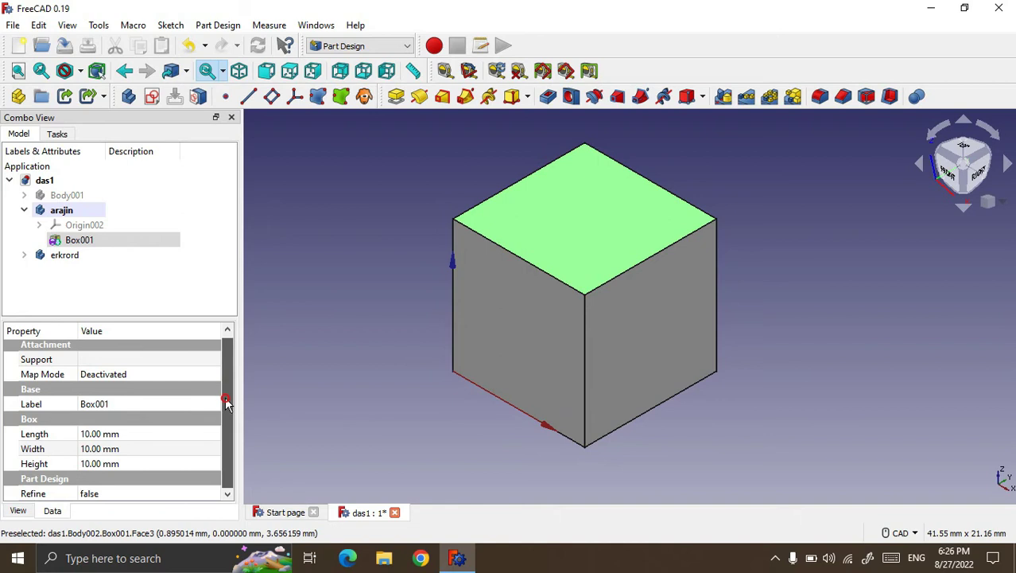
{"action": "left_click", "coordinate": [92, 433]}
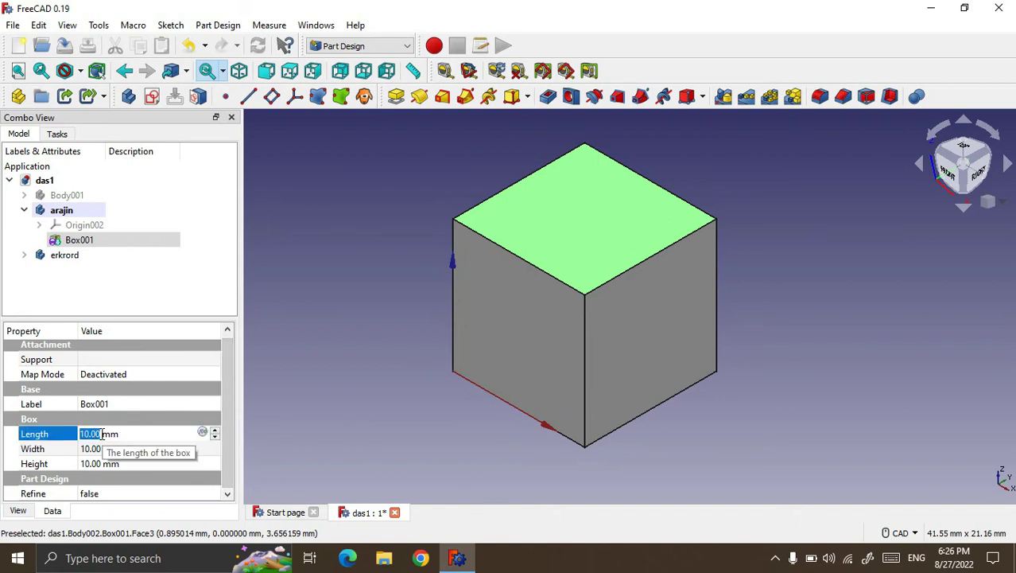
{"action": "type", "text": "30"}
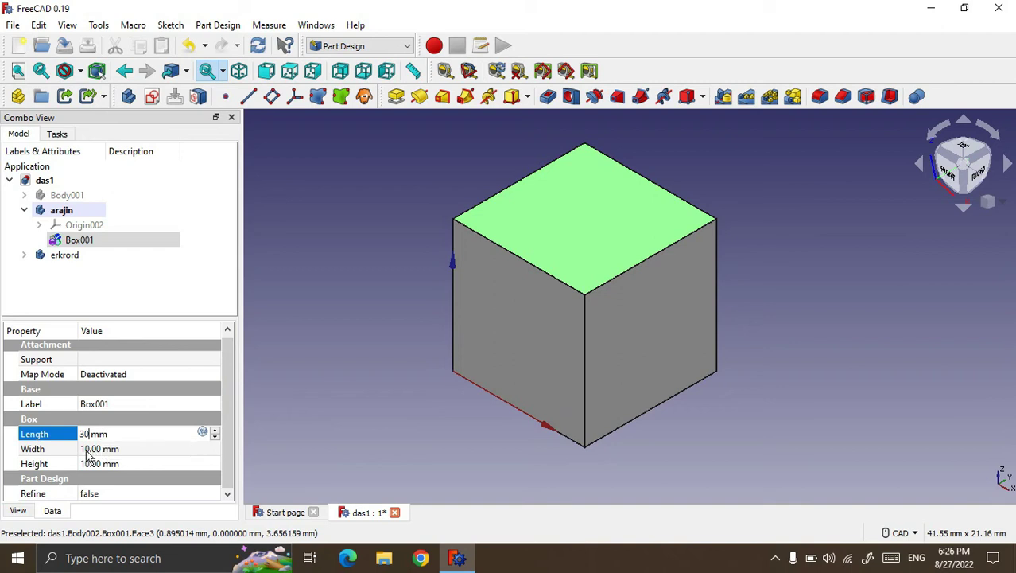
{"action": "left_click", "coordinate": [89, 449]}
{"action": "type", "text": "20"}
{"action": "left_click", "coordinate": [103, 463]}
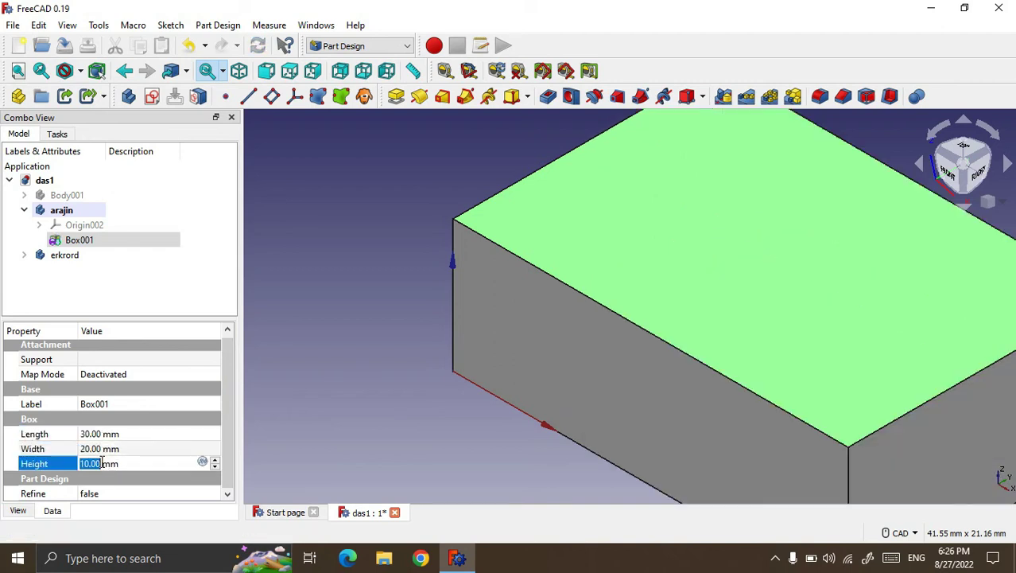
{"action": "scroll", "coordinate": [405, 258], "scroll_direction": "down", "scroll_amount": 3}
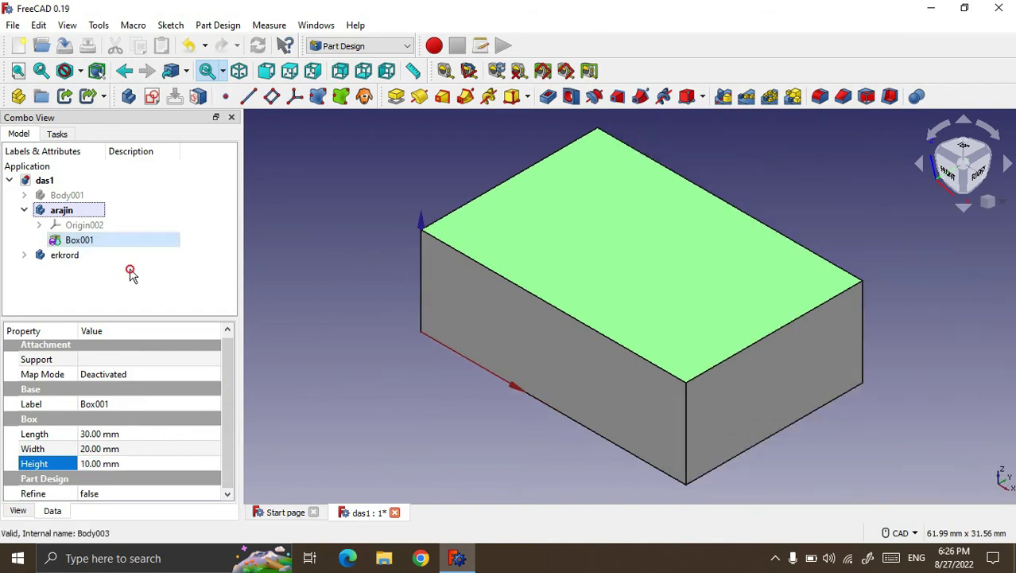
{"action": "left_click", "coordinate": [159, 274]}
{"action": "left_click", "coordinate": [79, 240]}
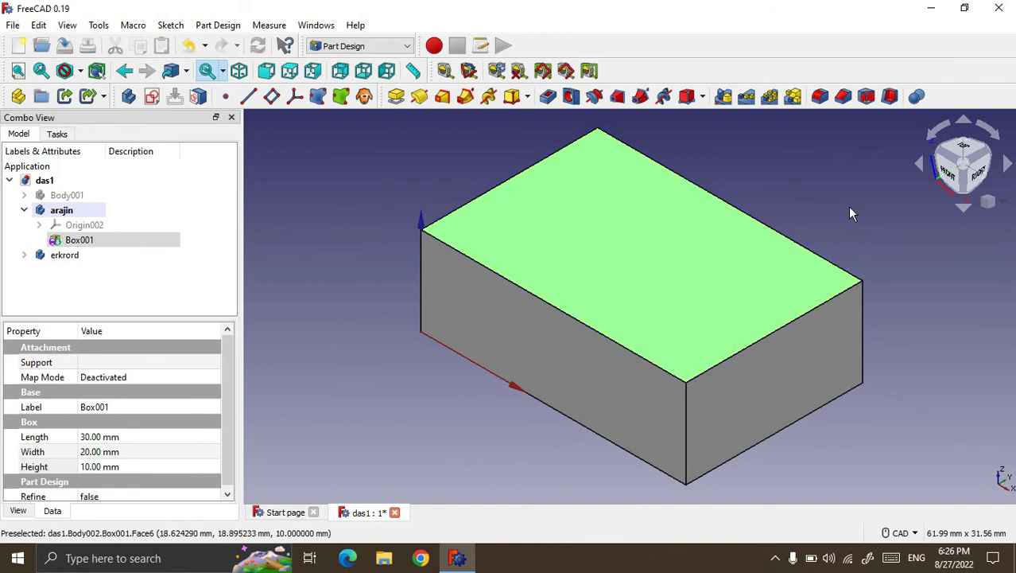
{"action": "left_click", "coordinate": [890, 97]}
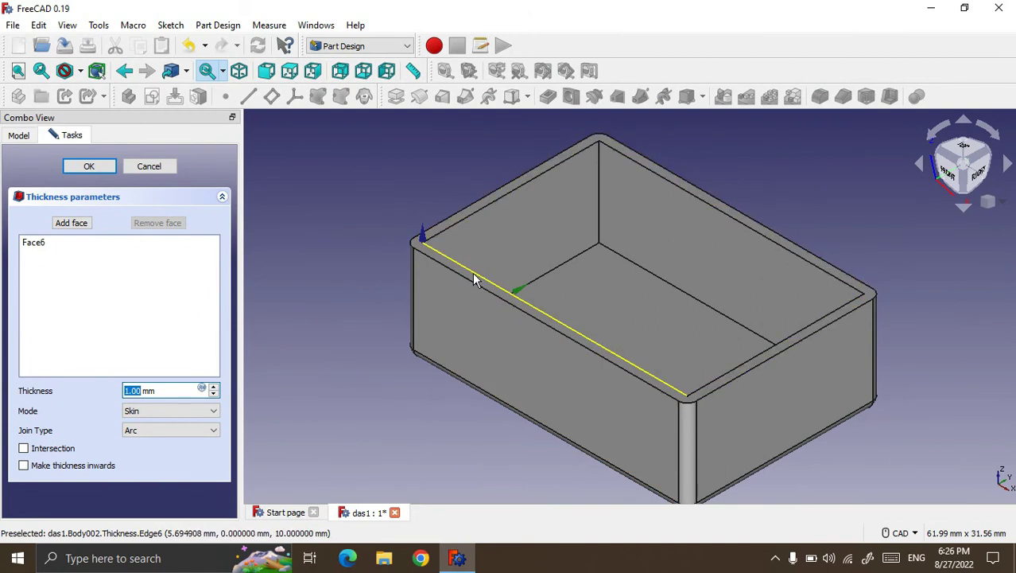
Step: Confirm a 2 mm wall Thickness open at the top, then orbit to see the shell's front
{"action": "scroll", "coordinate": [213, 390], "scroll_direction": "up", "scroll_amount": 2}
{"action": "scroll", "coordinate": [215, 390], "scroll_direction": "up", "scroll_amount": 2}
{"action": "scroll", "coordinate": [218, 390], "scroll_direction": "up", "scroll_amount": 2}
{"action": "scroll", "coordinate": [221, 392], "scroll_direction": "up", "scroll_amount": 1}
{"action": "scroll", "coordinate": [219, 391], "scroll_direction": "up", "scroll_amount": 2}
{"action": "scroll", "coordinate": [219, 391], "scroll_direction": "up", "scroll_amount": 1}
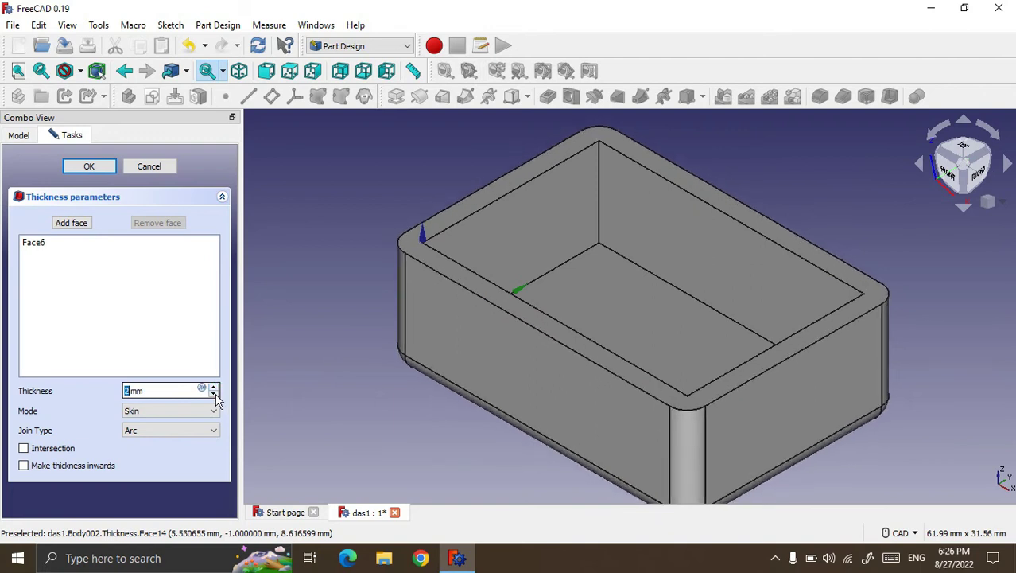
{"action": "left_click", "coordinate": [107, 167]}
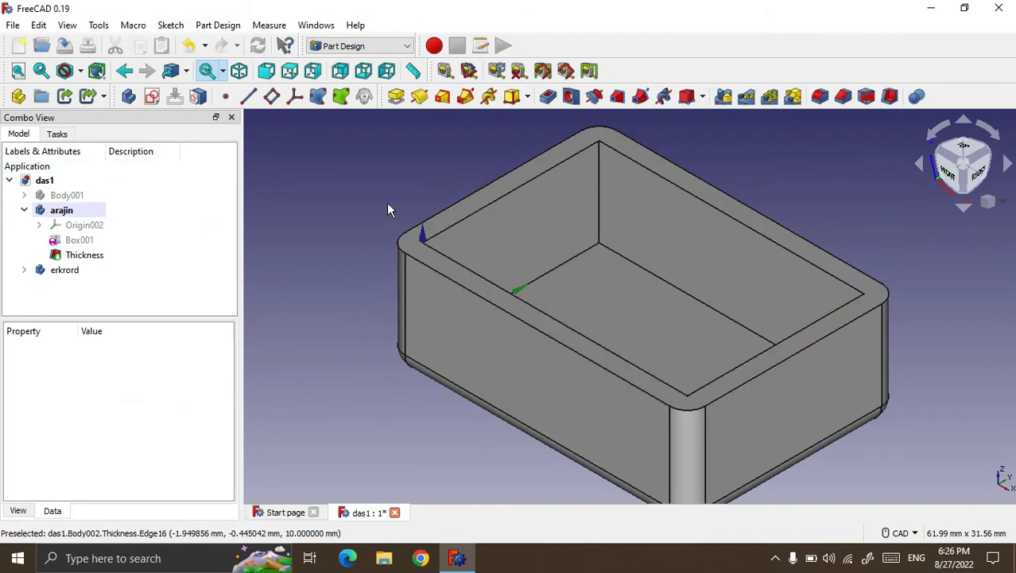
{"action": "scroll", "coordinate": [388, 209], "scroll_direction": "down", "scroll_amount": 2}
{"action": "middle_click_drag", "start_coordinate": [425, 393], "coordinate": [461, 373]}
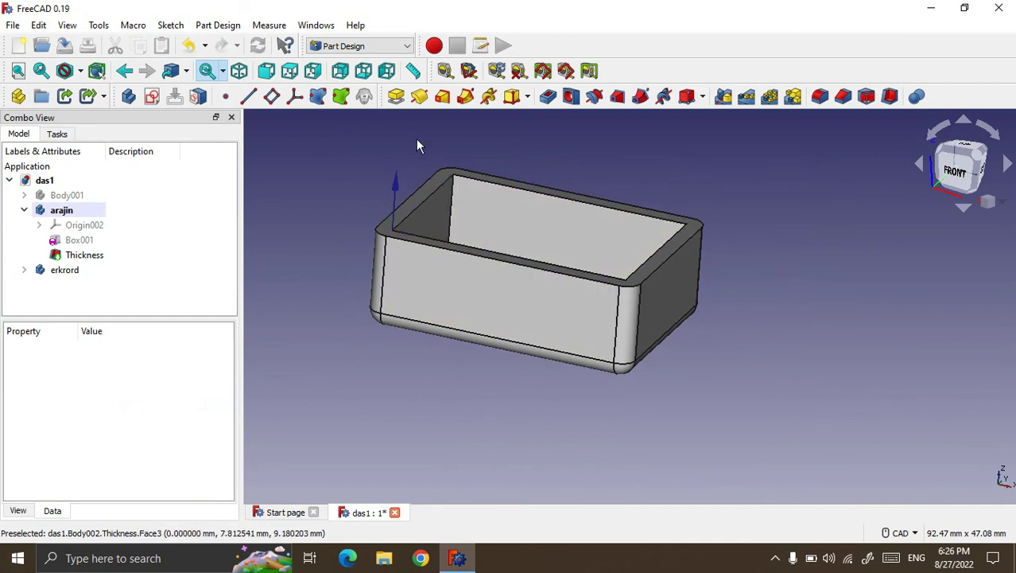
Step: Make erkrord the active body and expand arajin's feature list
{"action": "scroll", "coordinate": [441, 428], "scroll_direction": "down", "scroll_amount": 1}
{"action": "scroll", "coordinate": [420, 191], "scroll_direction": "up", "scroll_amount": 2}
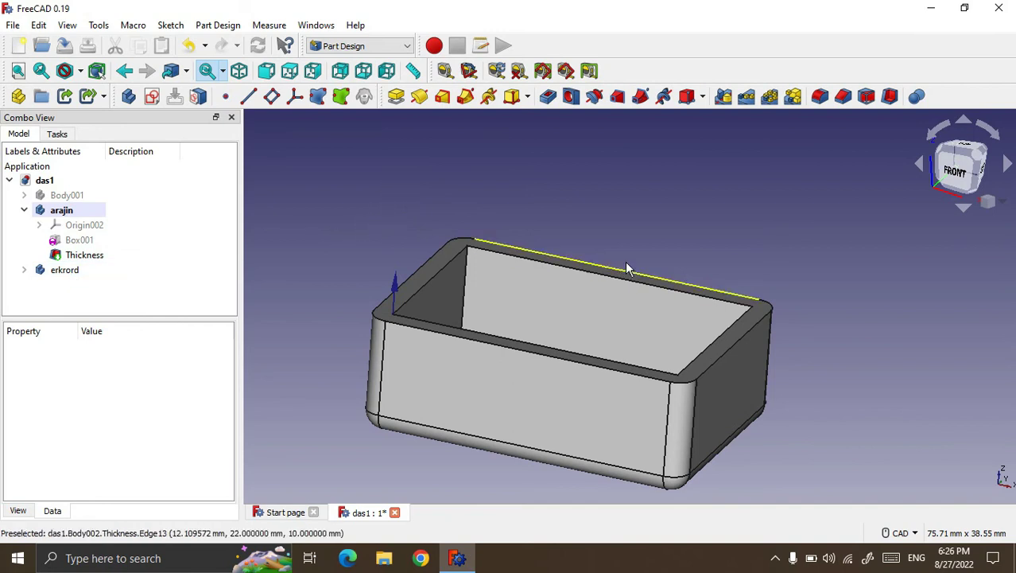
{"action": "scroll", "coordinate": [489, 148], "scroll_direction": "down", "scroll_amount": 1}
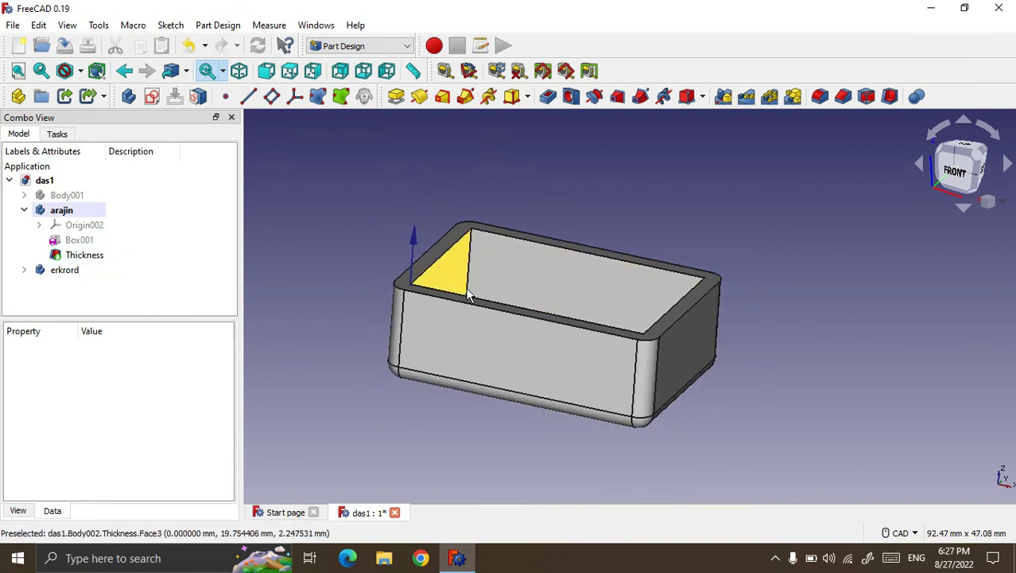
{"action": "left_click", "coordinate": [25, 271]}
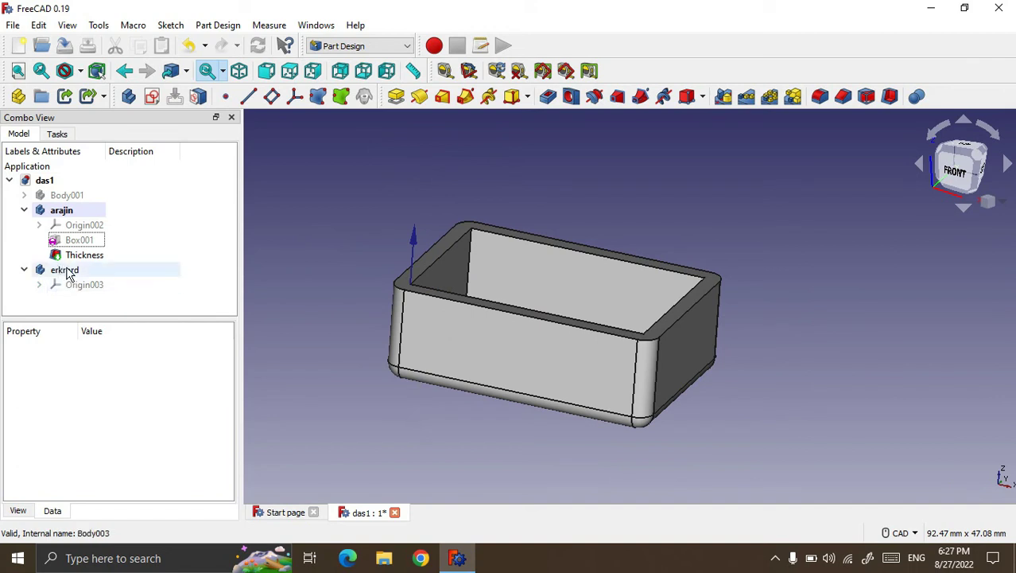
{"action": "double_click", "coordinate": [67, 270]}
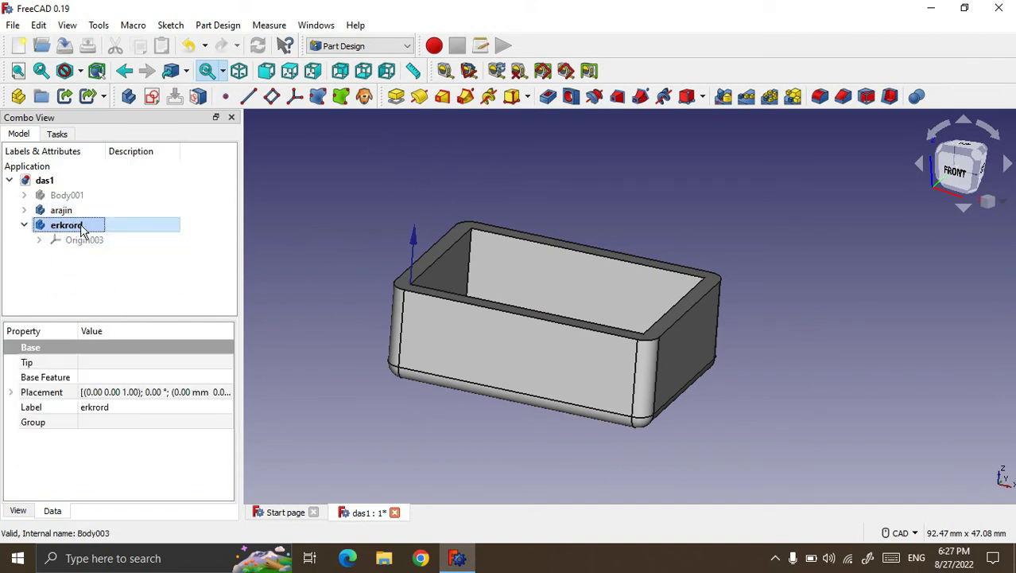
{"action": "left_click", "coordinate": [24, 211]}
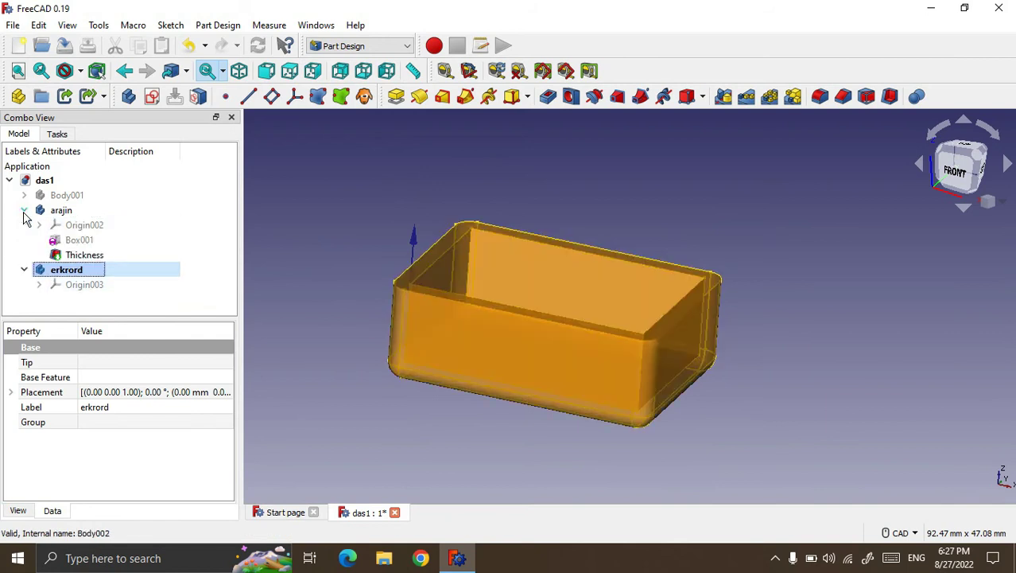
Step: Select the left, back and right inner top edges of the shell's rim
{"action": "left_click", "coordinate": [302, 230]}
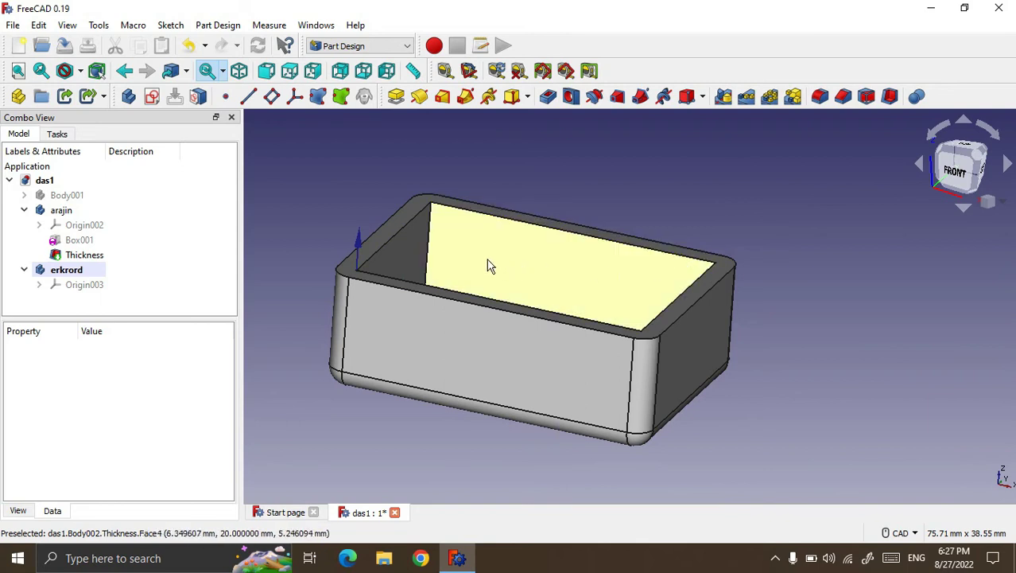
{"action": "scroll", "coordinate": [457, 250], "scroll_direction": "up", "scroll_amount": 2}
{"action": "left_click", "coordinate": [385, 238]}
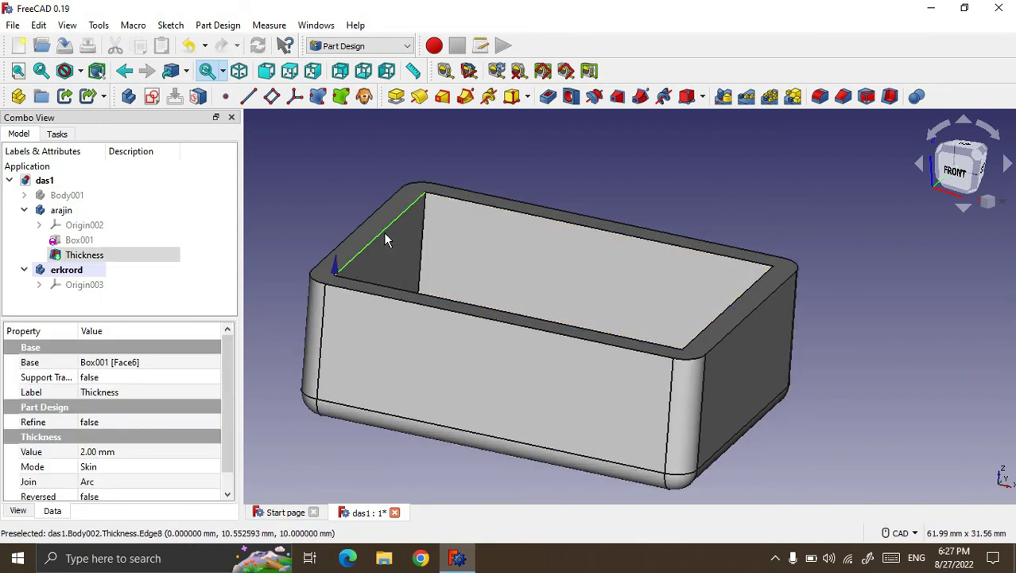
{"action": "left_click", "coordinate": [491, 209], "text": "ctrl"}
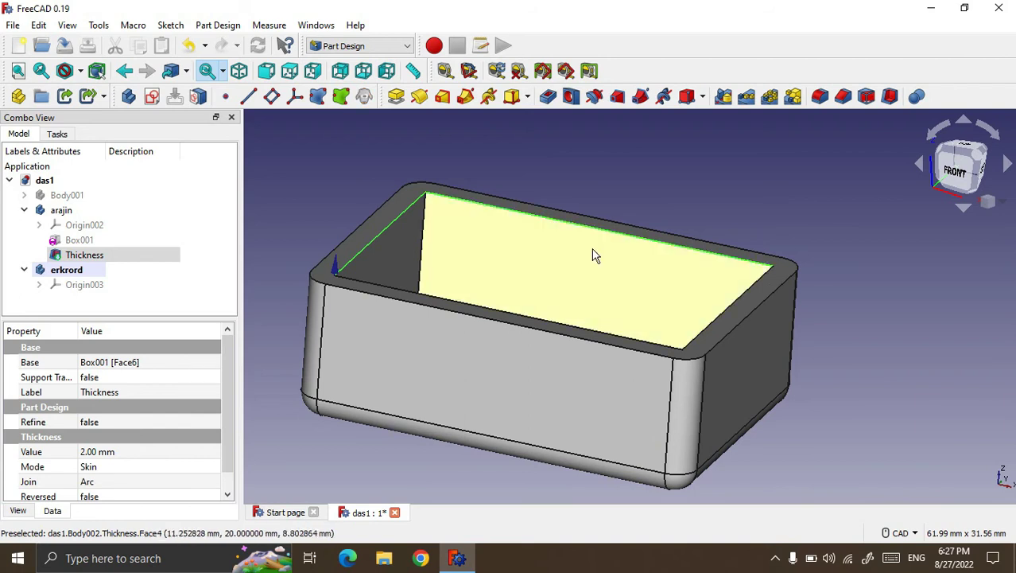
{"action": "left_click", "coordinate": [729, 305], "text": "ctrl"}
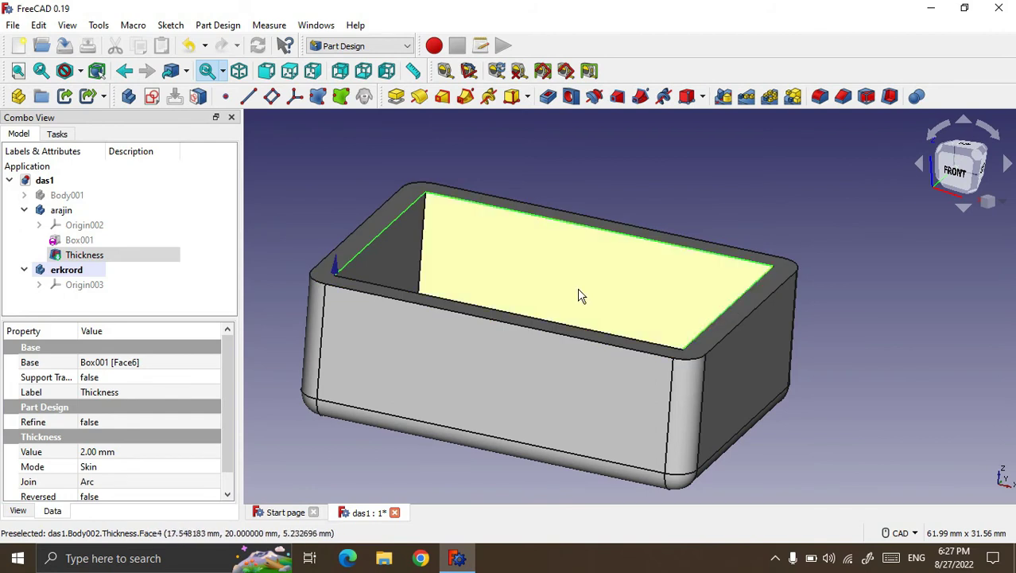
Step: Add the front inner edge and bind all four into erkrord as ShapeBinder001
{"action": "left_click", "coordinate": [490, 311], "text": "ctrl"}
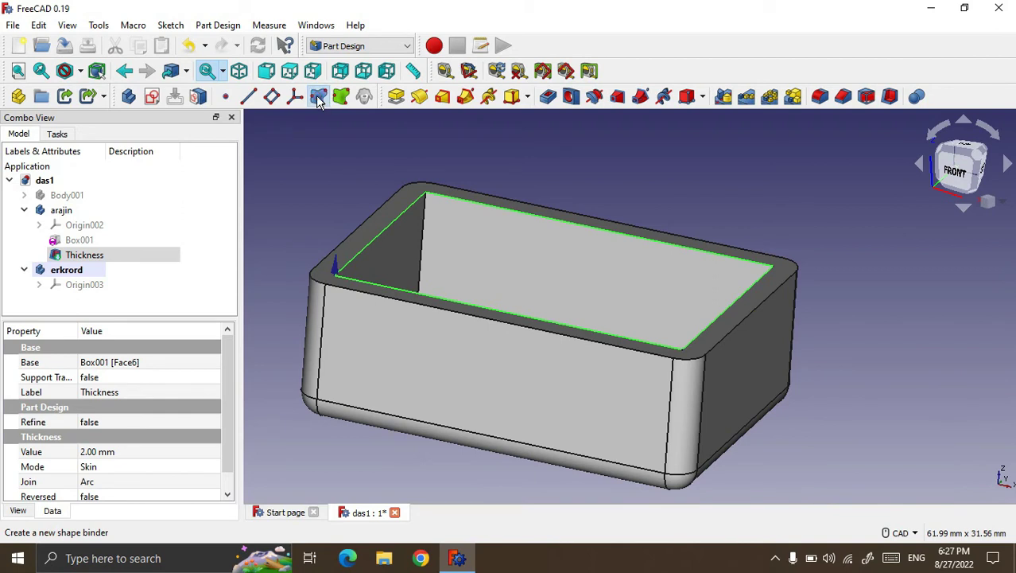
{"action": "left_click", "coordinate": [319, 99]}
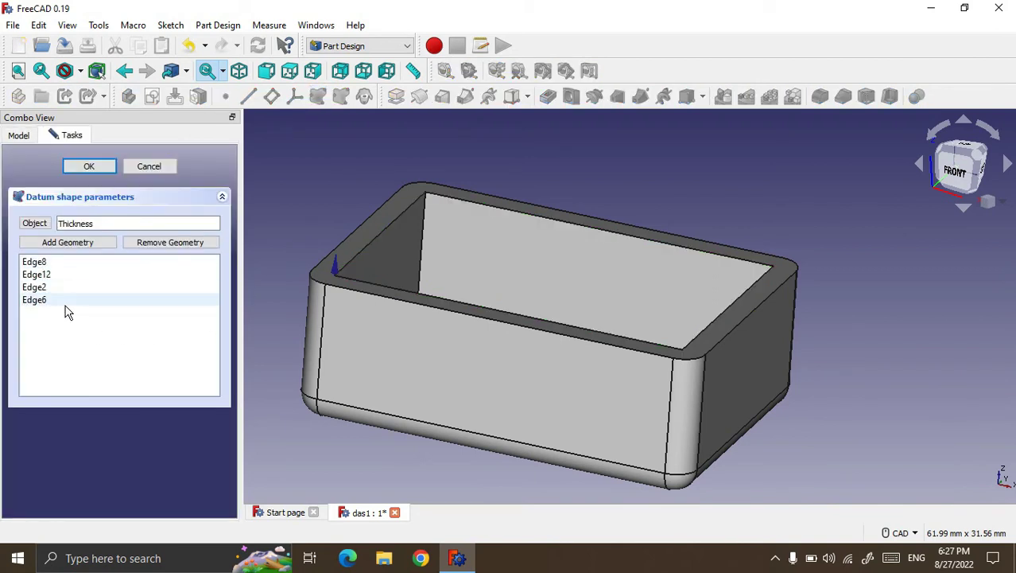
{"action": "left_click", "coordinate": [88, 165]}
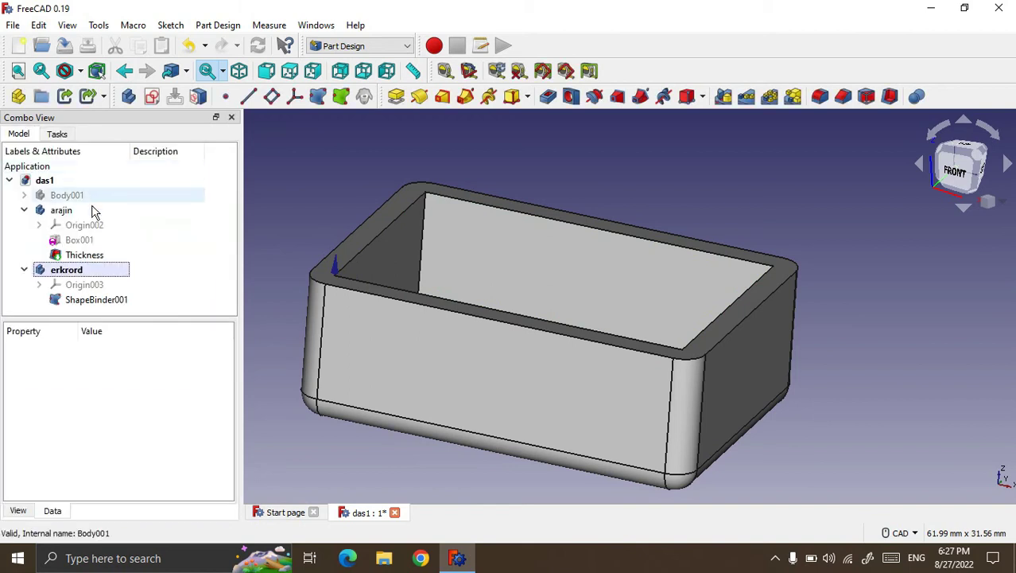
{"action": "left_click", "coordinate": [105, 306]}
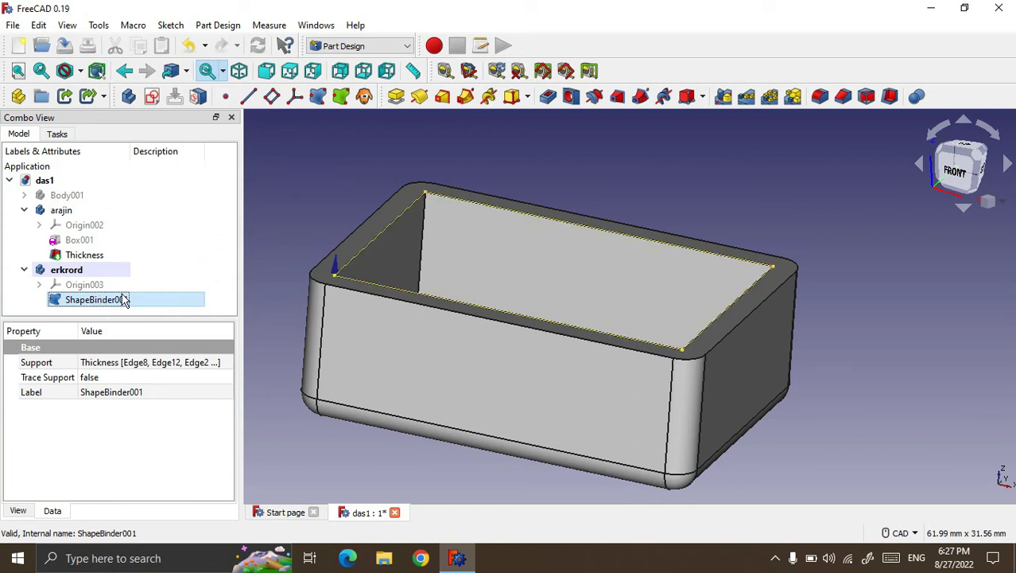
Step: Pad ShapeBinder001 by 2 mm, reversed down into the box
{"action": "left_click", "coordinate": [397, 97]}
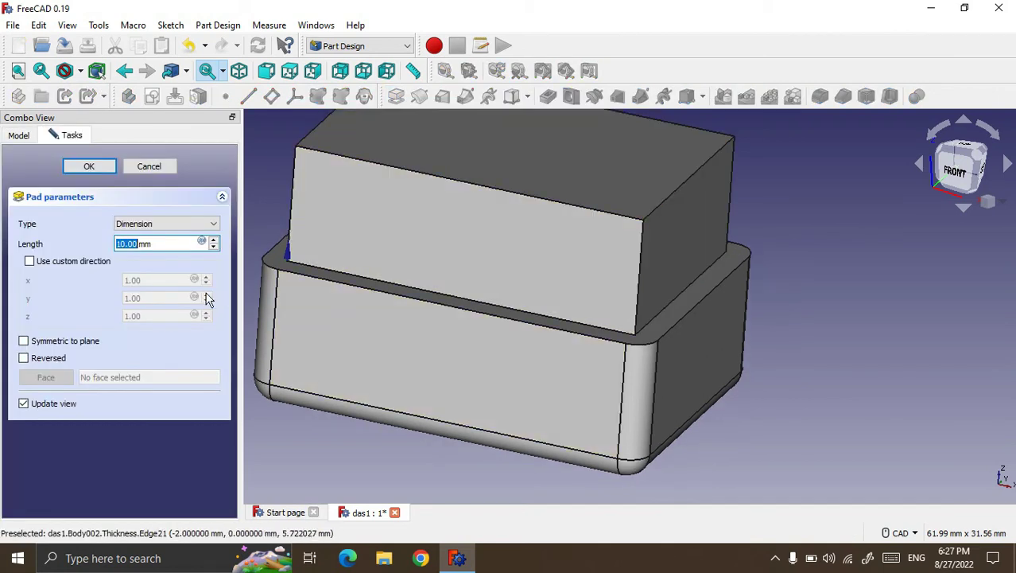
{"action": "type", "text": "2"}
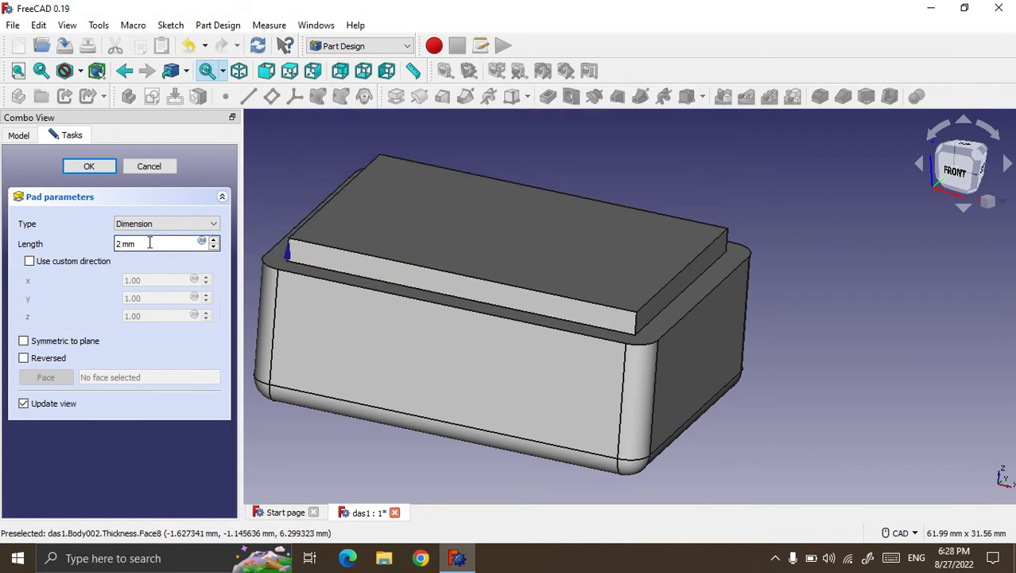
{"action": "left_click", "coordinate": [24, 358]}
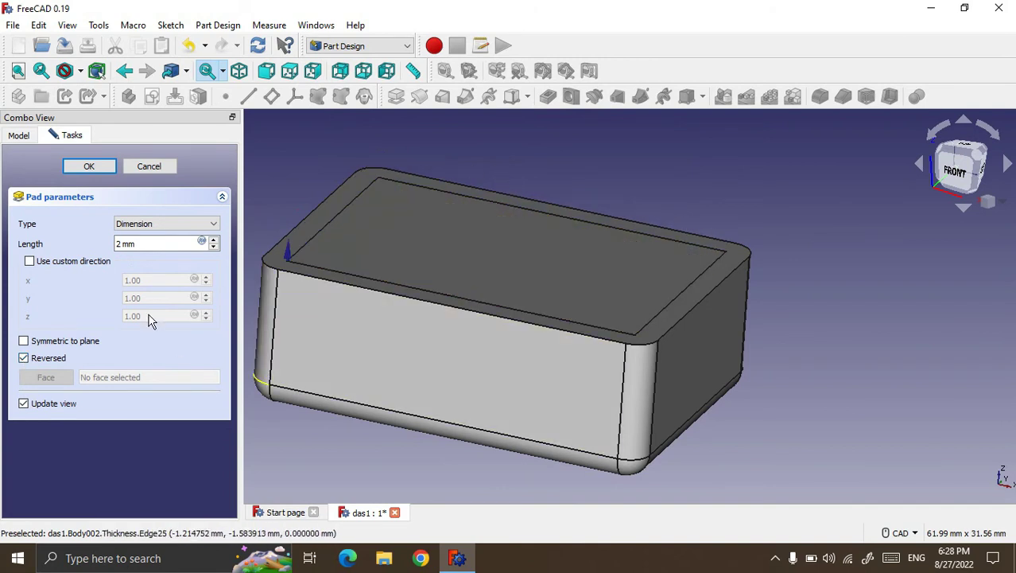
{"action": "left_click", "coordinate": [89, 167]}
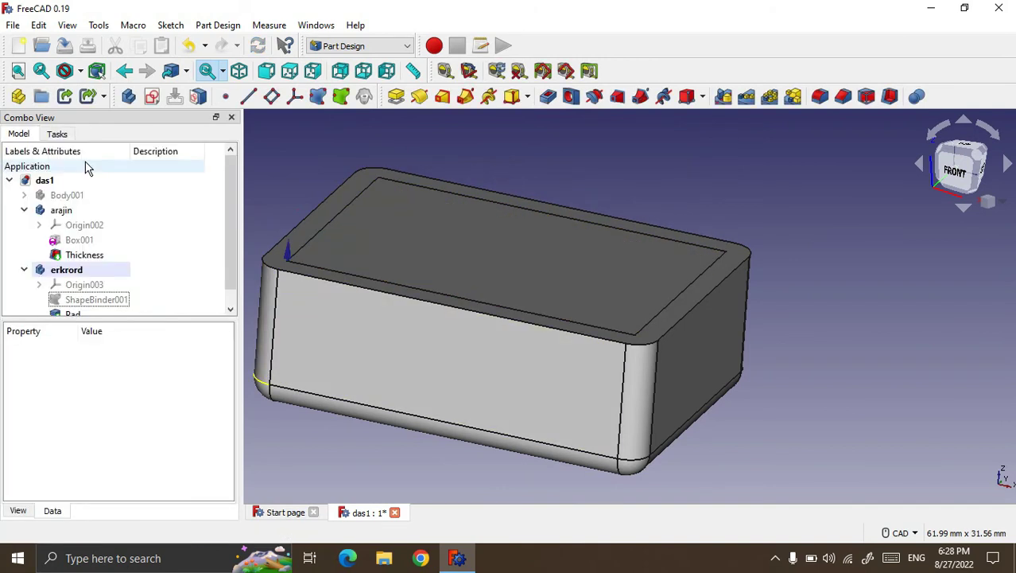
Step: Turn the view to inspect the lid pad and close its parameters unchanged
{"action": "middle_click_drag", "start_coordinate": [839, 374], "coordinate": [723, 332]}
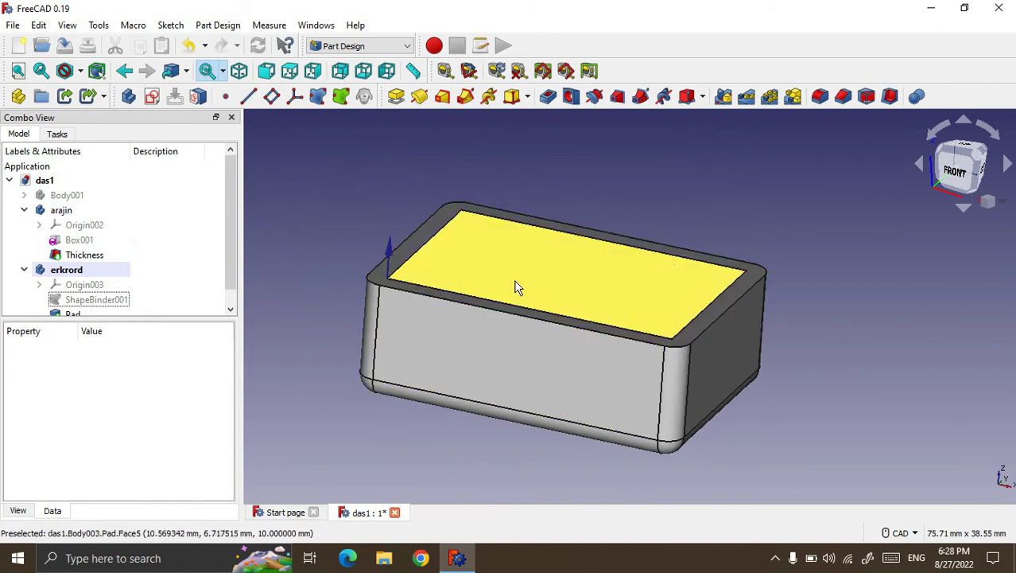
{"action": "scroll", "coordinate": [510, 270], "scroll_direction": "up", "scroll_amount": 1}
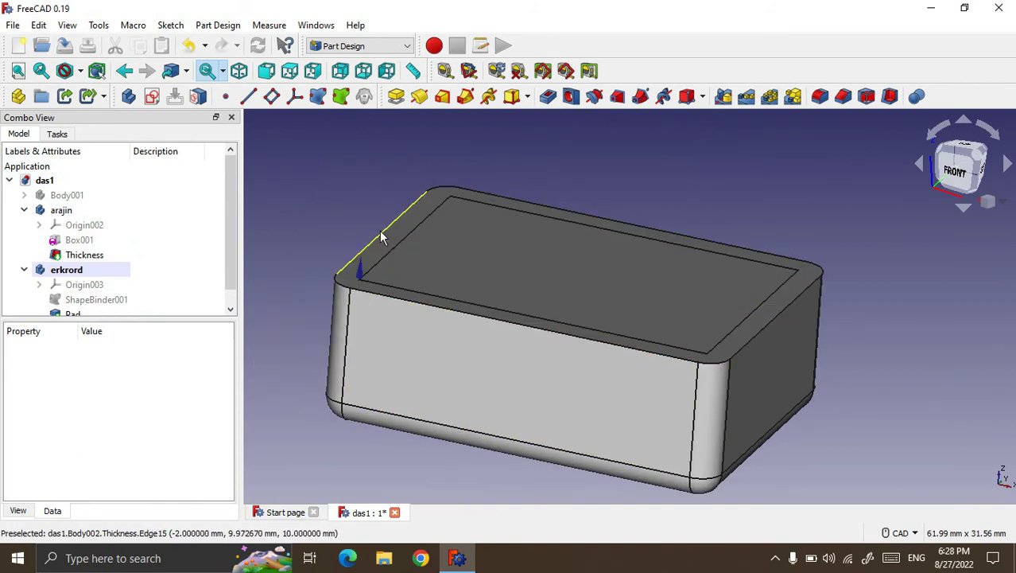
{"action": "double_click", "coordinate": [436, 185]}
{"action": "key", "text": "Escape"}
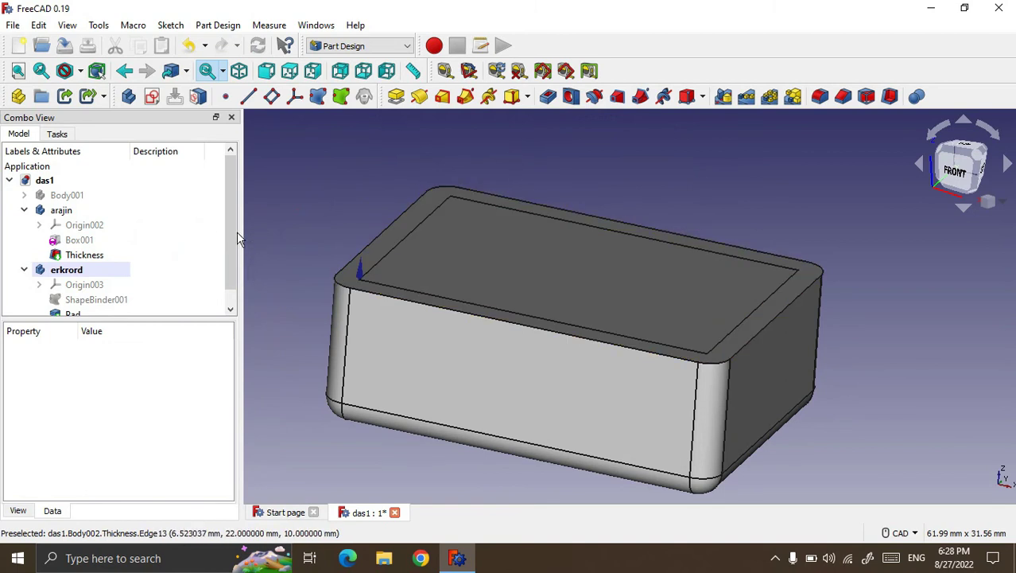
{"action": "scroll", "coordinate": [235, 243], "scroll_direction": "down", "scroll_amount": 1}
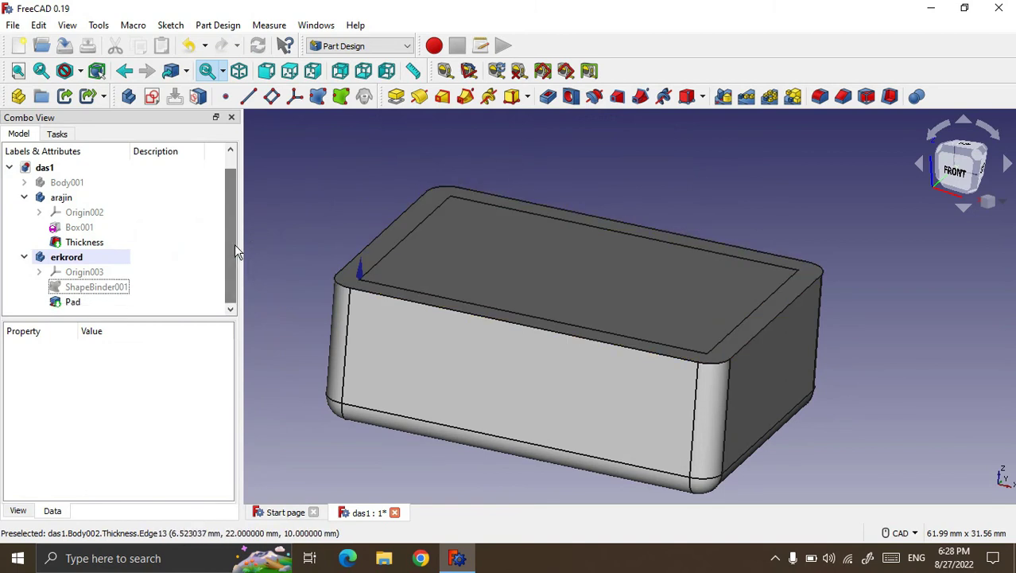
Step: Start a new shape binder and add the box's top rim edges Edge13 to Edge20
{"action": "left_click", "coordinate": [317, 97]}
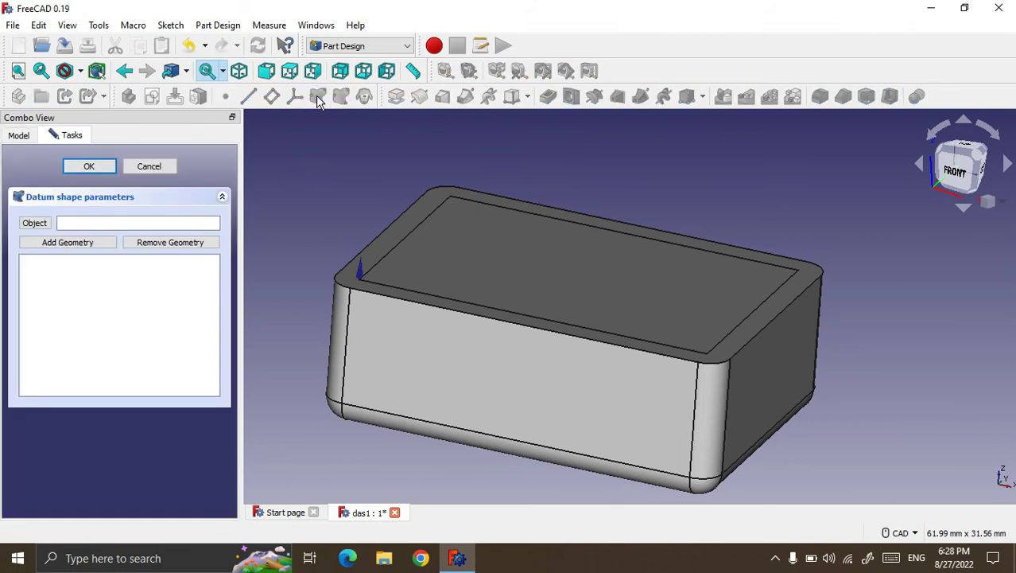
{"action": "left_click", "coordinate": [57, 241]}
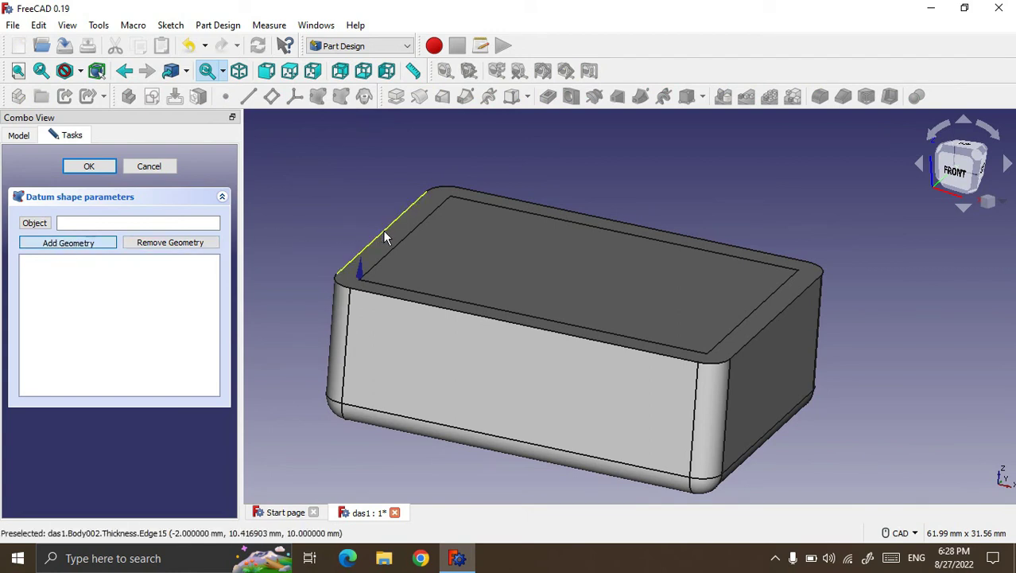
{"action": "left_click", "coordinate": [384, 236]}
{"action": "left_click", "coordinate": [55, 241]}
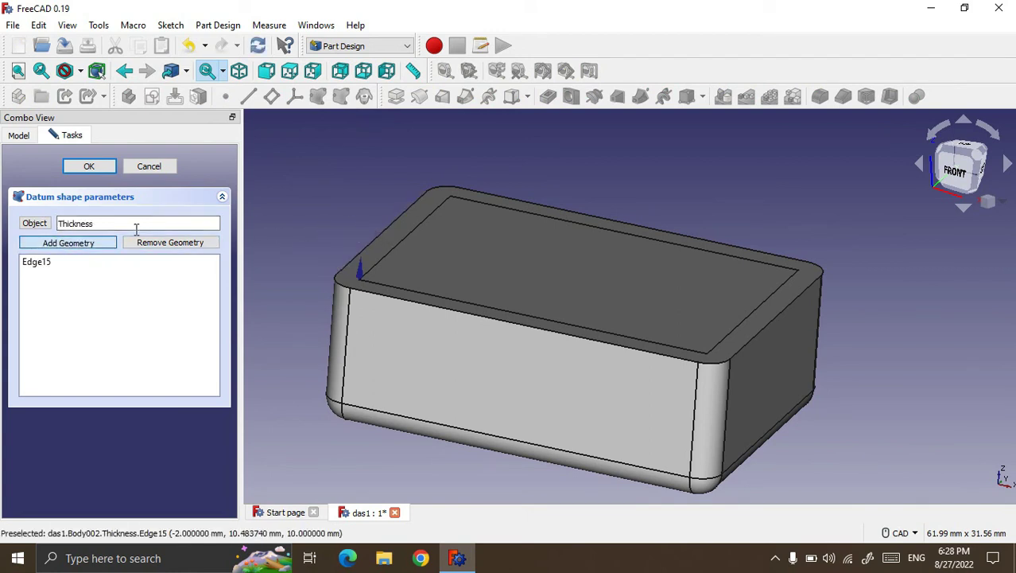
{"action": "left_click", "coordinate": [442, 191]}
{"action": "left_click", "coordinate": [78, 243]}
{"action": "left_click", "coordinate": [505, 195]}
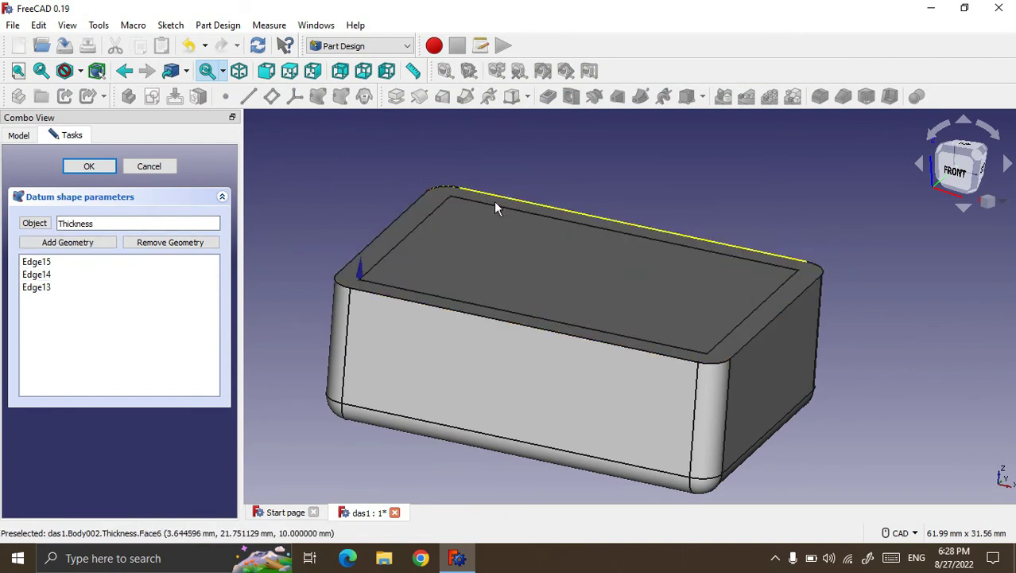
{"action": "left_click", "coordinate": [69, 245]}
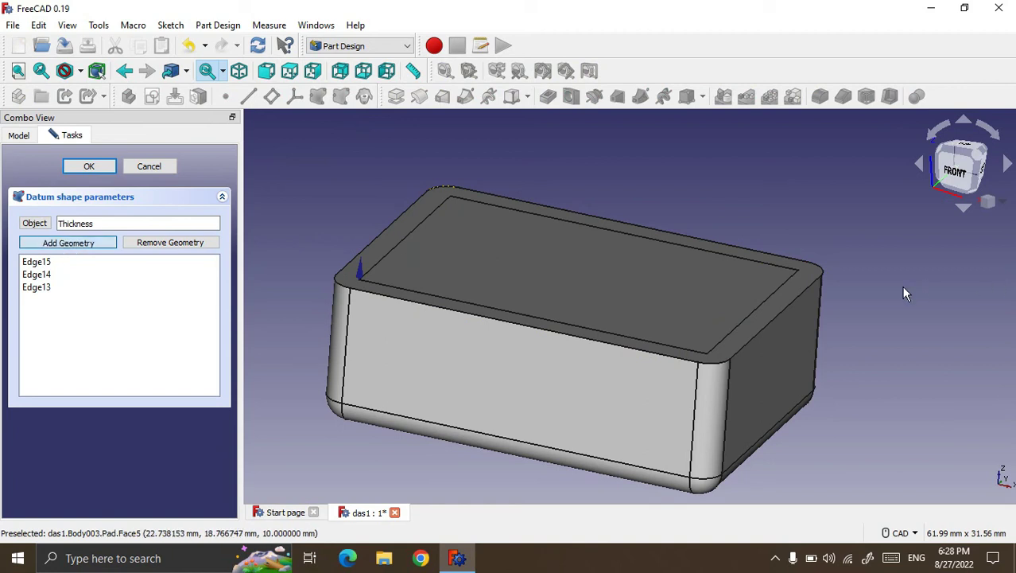
{"action": "left_click", "coordinate": [822, 267]}
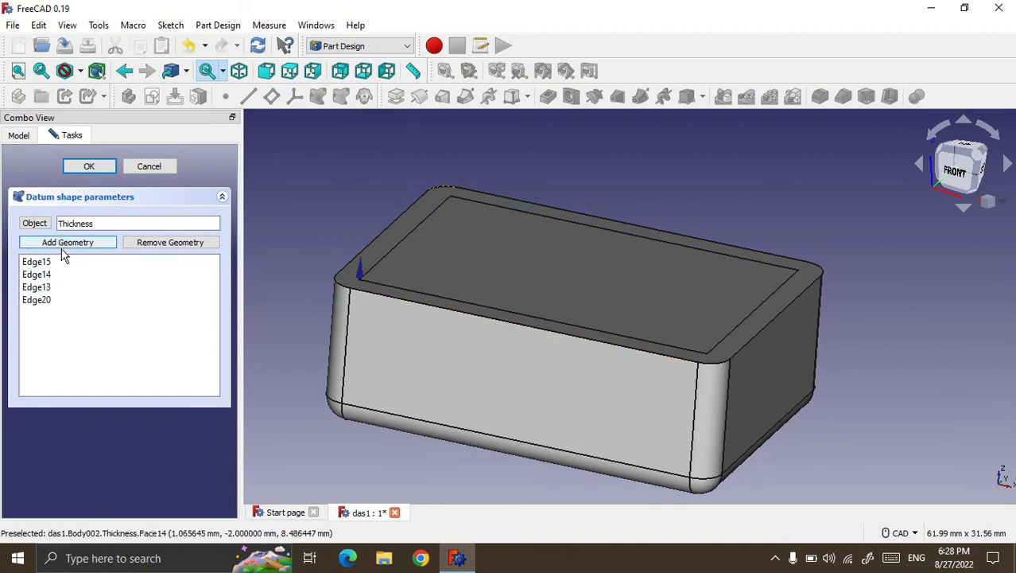
{"action": "left_click", "coordinate": [799, 301]}
{"action": "left_click", "coordinate": [715, 363]}
{"action": "left_click", "coordinate": [343, 334]}
{"action": "left_click", "coordinate": [413, 227]}
{"action": "middle_click_drag", "start_coordinate": [538, 164], "coordinate": [597, 175]}
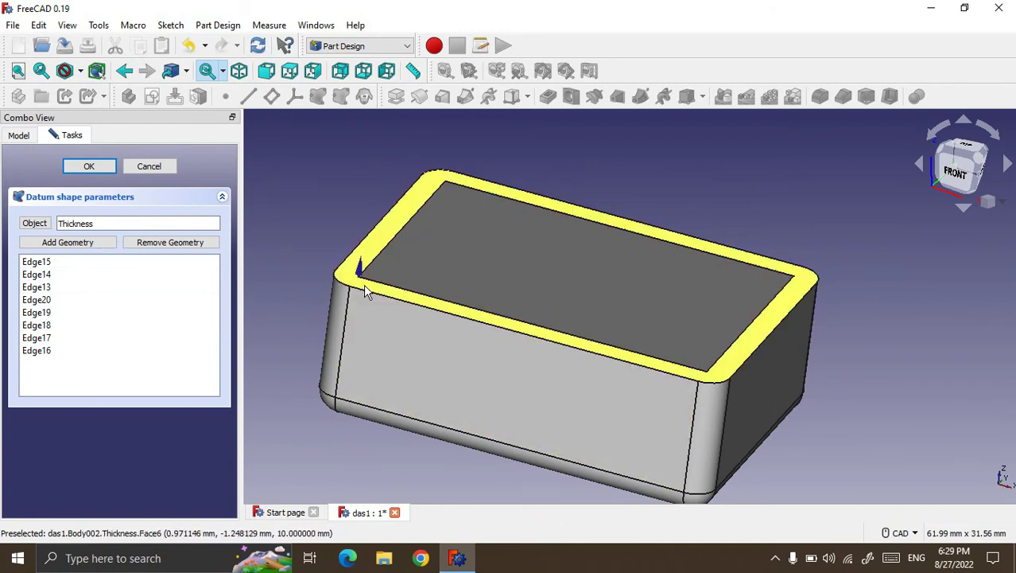
Step: Remove and re-add Edge16, confirm ShapeBinder002, and select it to check its edges
{"action": "left_click", "coordinate": [161, 249]}
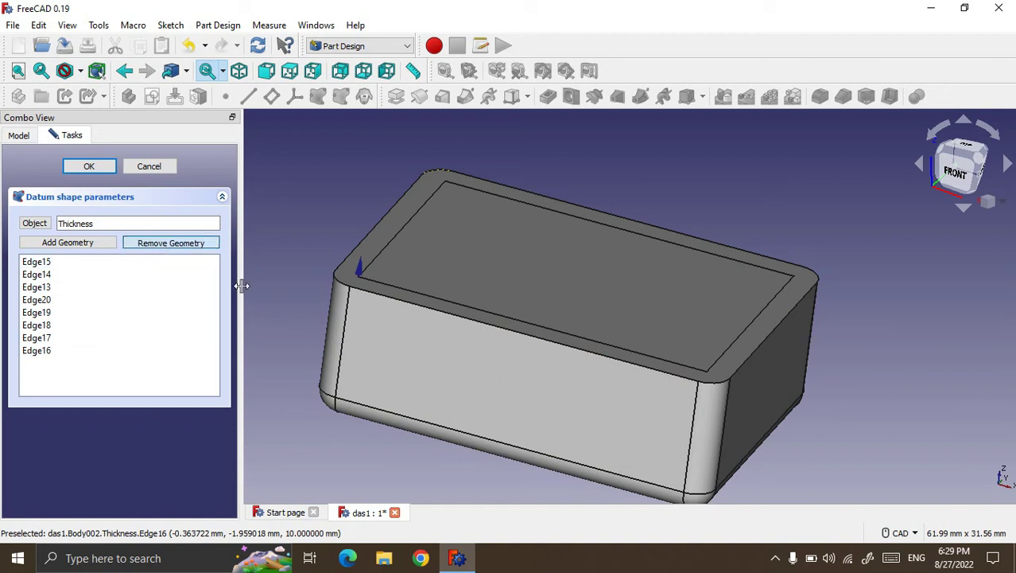
{"action": "left_click", "coordinate": [334, 278]}
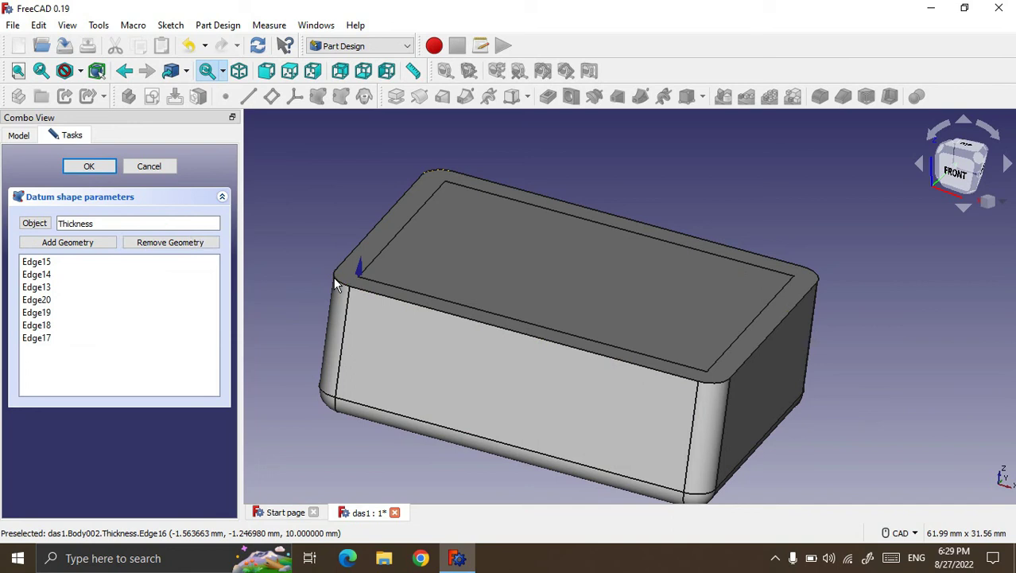
{"action": "left_click", "coordinate": [74, 247]}
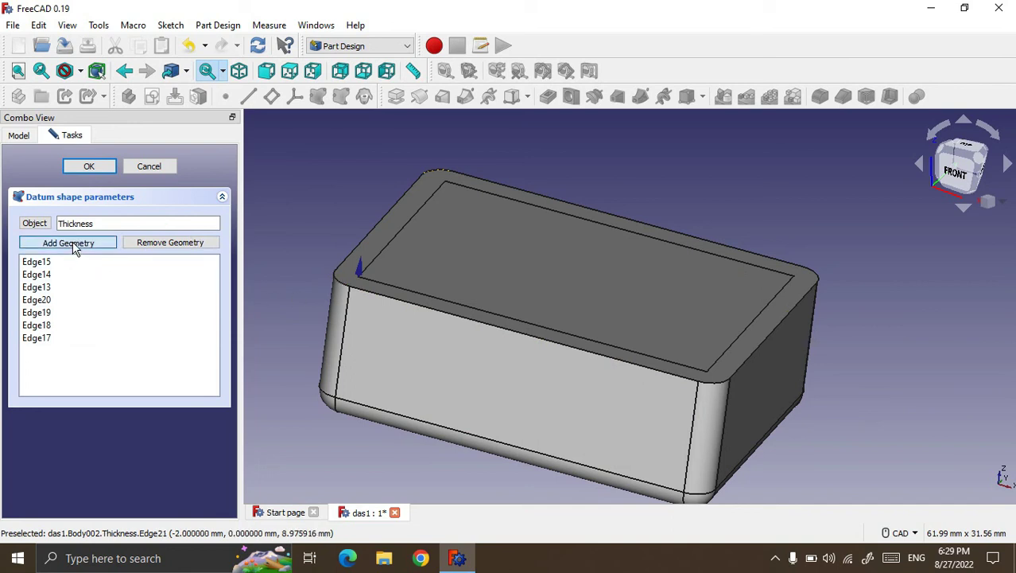
{"action": "left_click", "coordinate": [338, 280]}
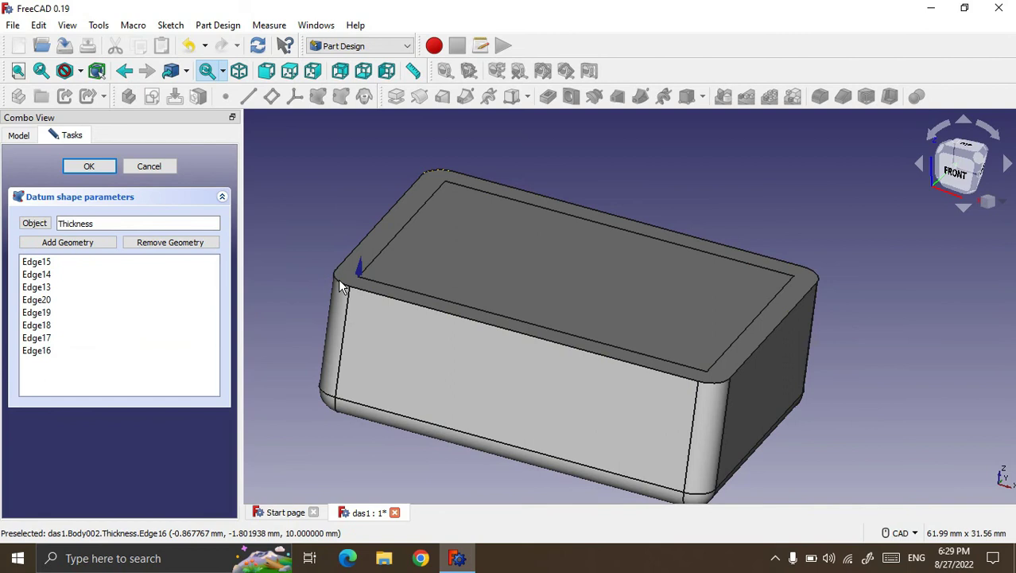
{"action": "left_click", "coordinate": [89, 166]}
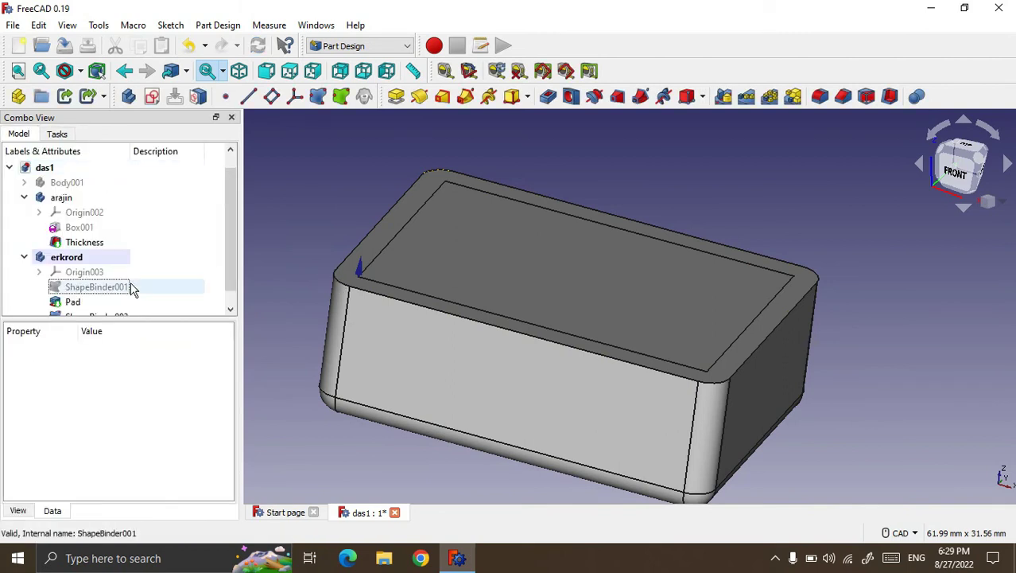
{"action": "left_click_drag", "start_coordinate": [230, 205], "coordinate": [241, 274]}
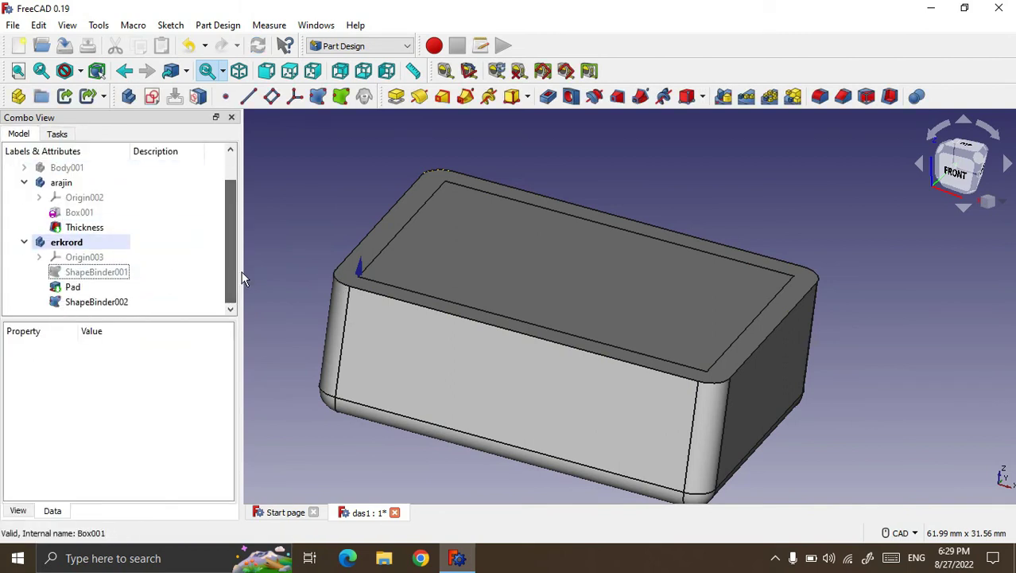
{"action": "left_click", "coordinate": [83, 303]}
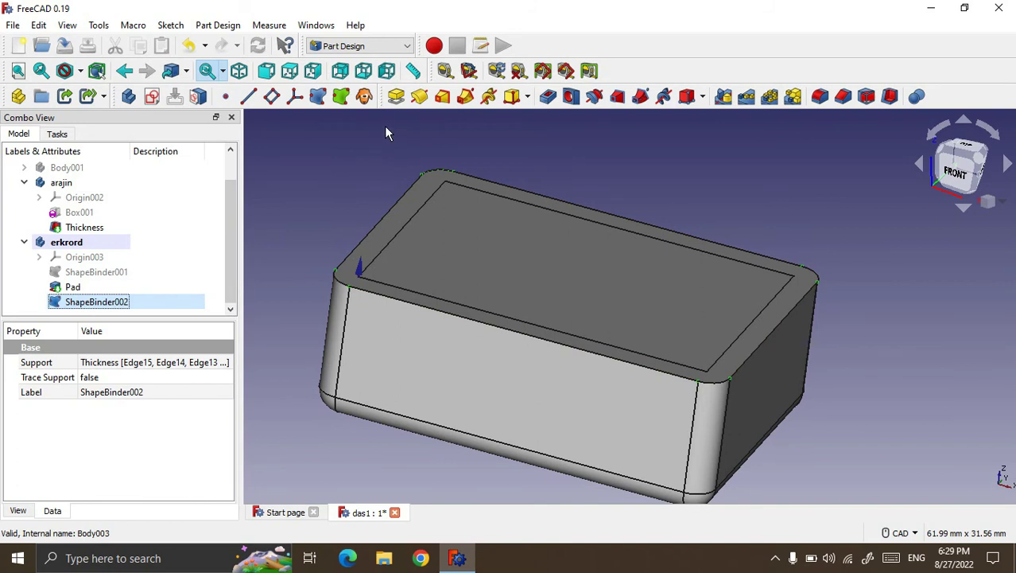
Step: Pad ShapeBinder002 into a 2 mm Pad001 capping the box's outer rim
{"action": "left_click", "coordinate": [397, 97]}
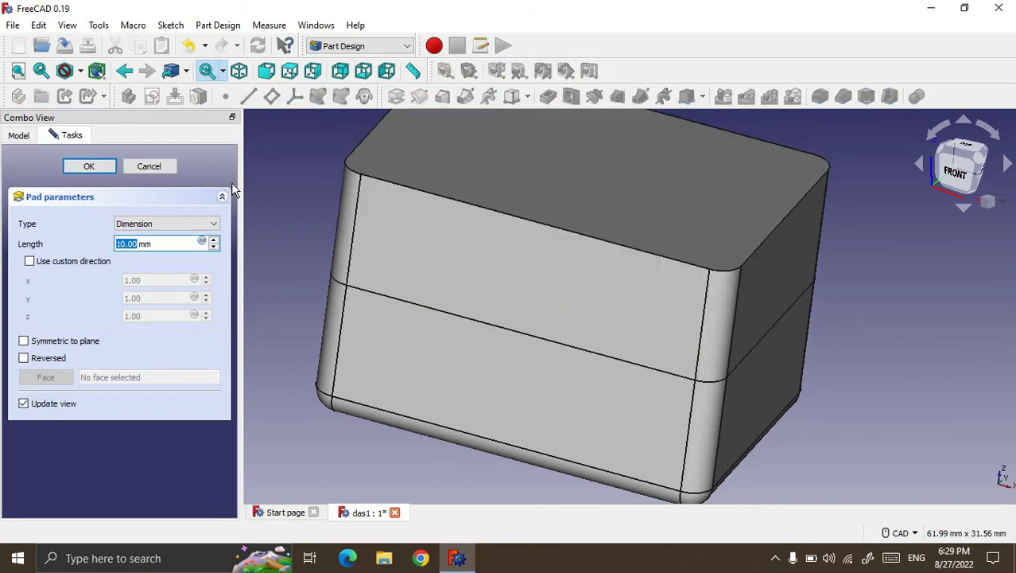
{"action": "type", "text": "1"}
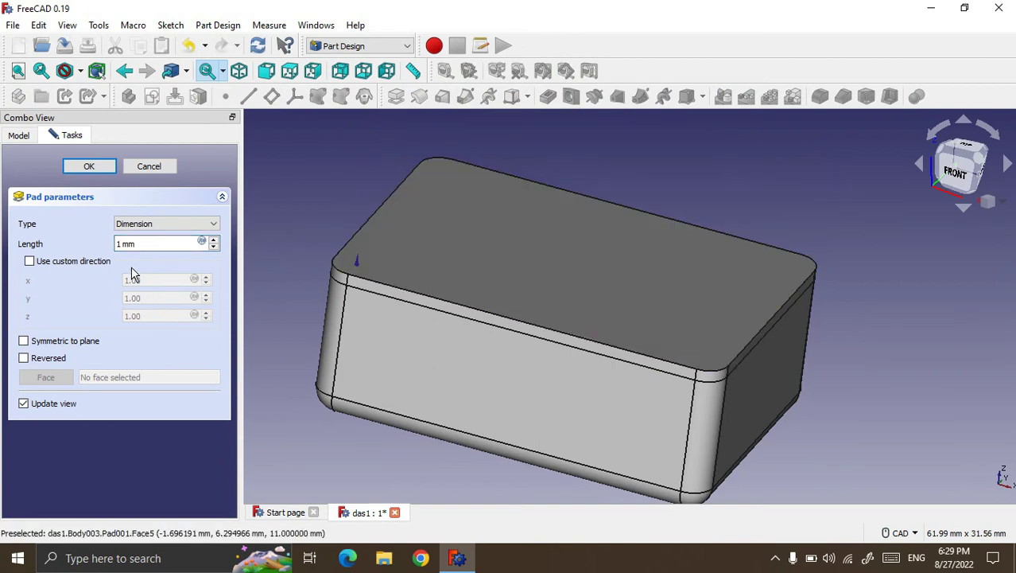
{"action": "left_click", "coordinate": [214, 240]}
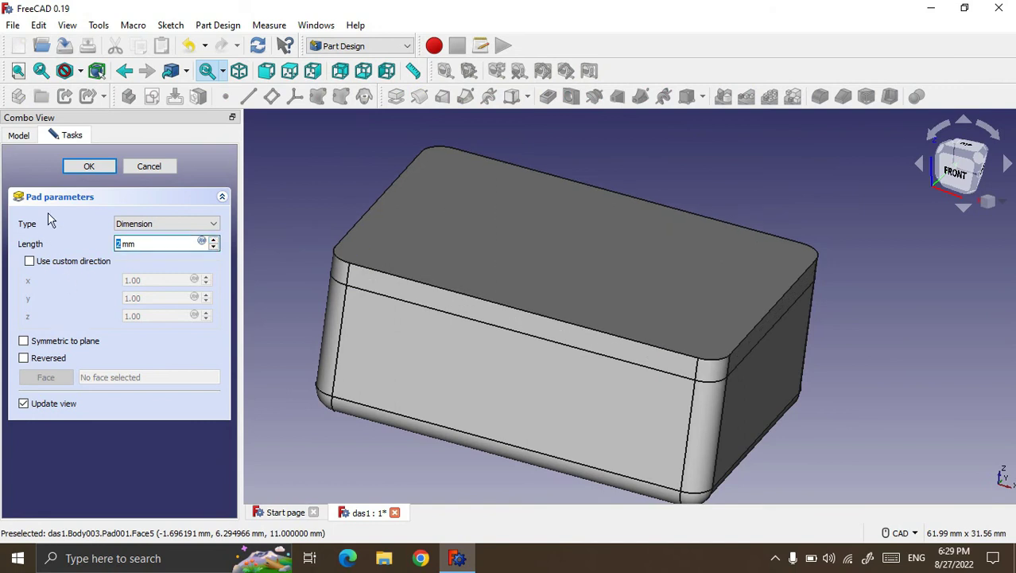
{"action": "left_click", "coordinate": [90, 167]}
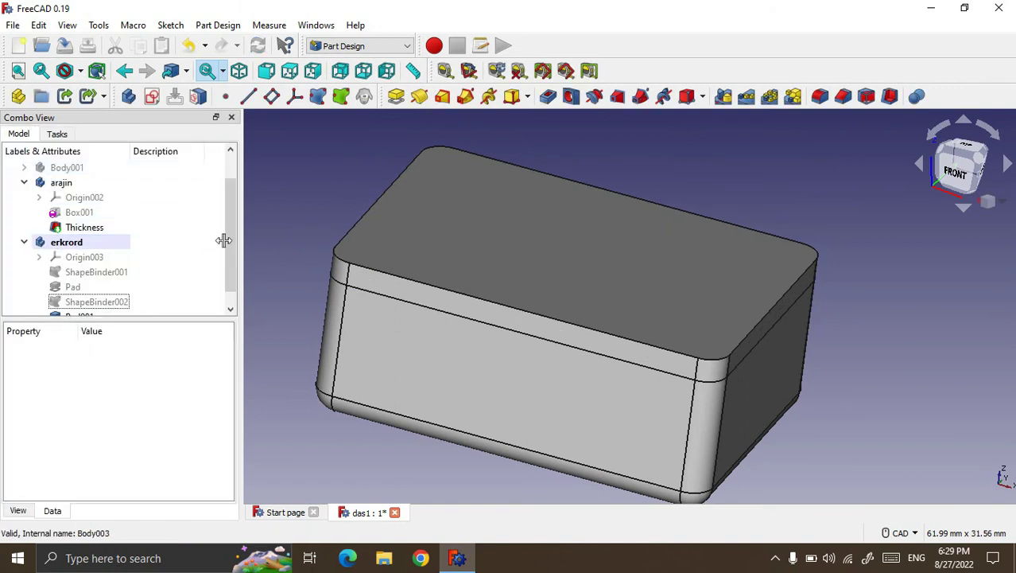
Step: Hide the arajin body and orbit to view the lid from below
{"action": "left_click", "coordinate": [227, 223]}
{"action": "left_click_drag", "start_coordinate": [228, 224], "coordinate": [228, 191]}
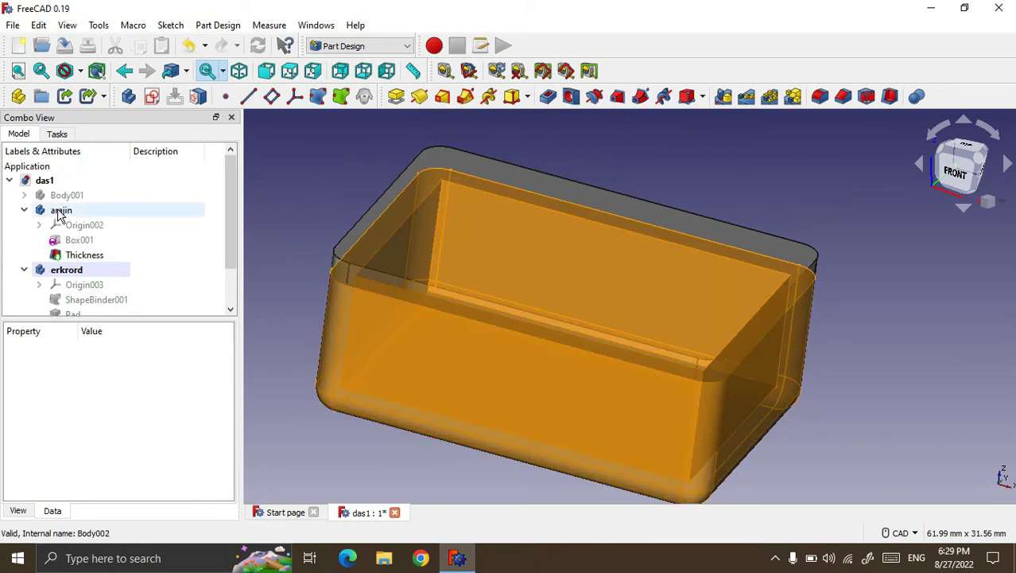
{"action": "left_click", "coordinate": [60, 212]}
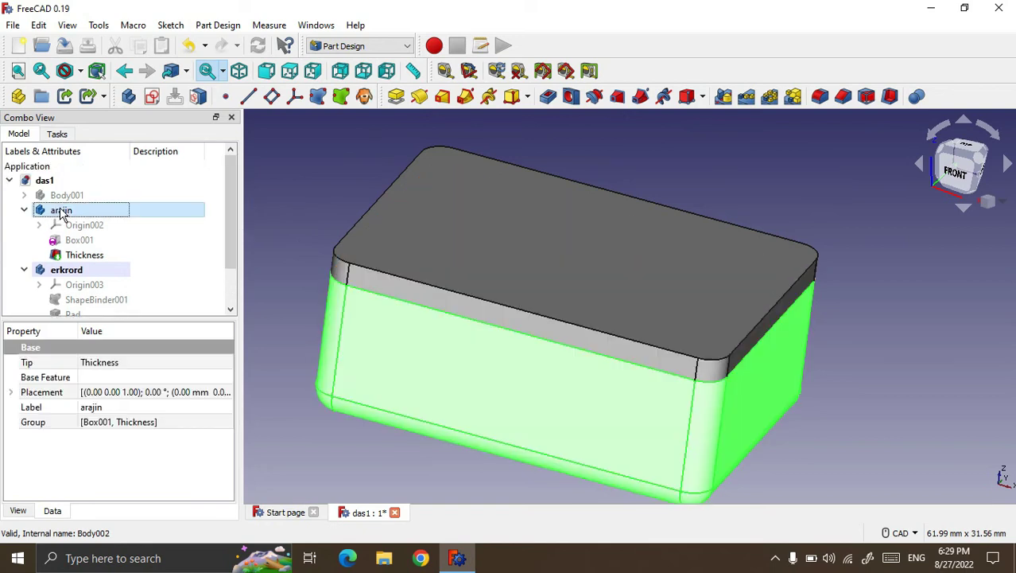
{"action": "key", "text": "space"}
{"action": "mouse_move", "coordinate": [499, 197]}
{"action": "middle_mouse_down"}
{"action": "mouse_move", "coordinate": [583, 271]}
{"action": "mouse_move", "coordinate": [521, 298]}
{"action": "mouse_move", "coordinate": [594, 340]}
{"action": "mouse_move", "coordinate": [256, 256]}
{"action": "middle_mouse_up"}
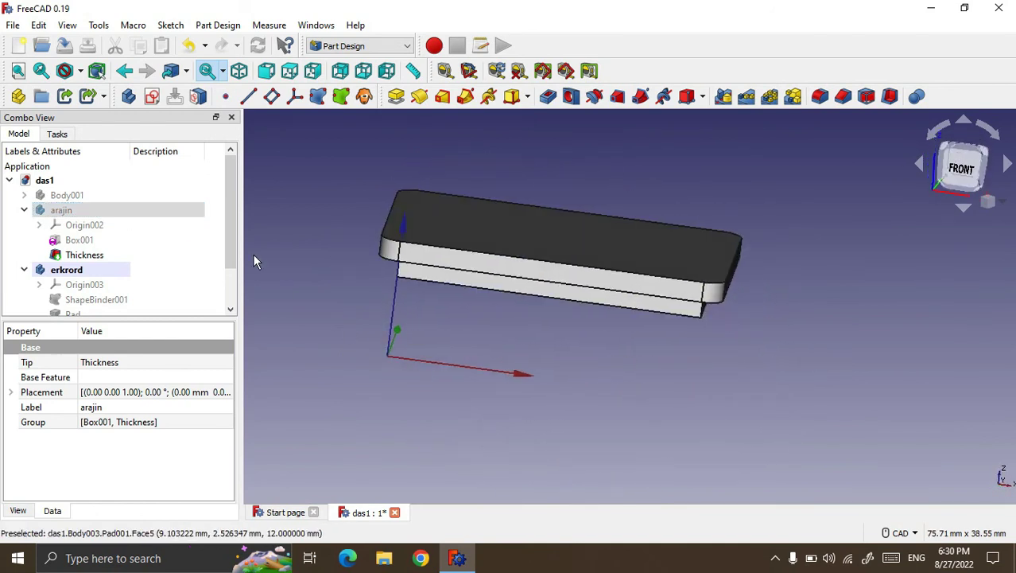
{"action": "left_click", "coordinate": [24, 270]}
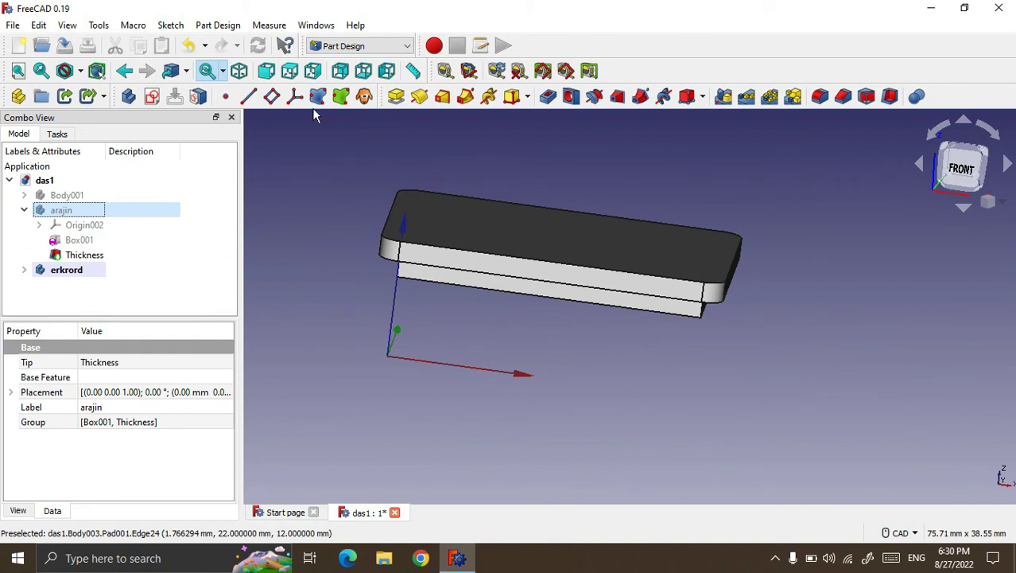
{"action": "scroll", "coordinate": [456, 159], "scroll_direction": "up", "scroll_amount": 1}
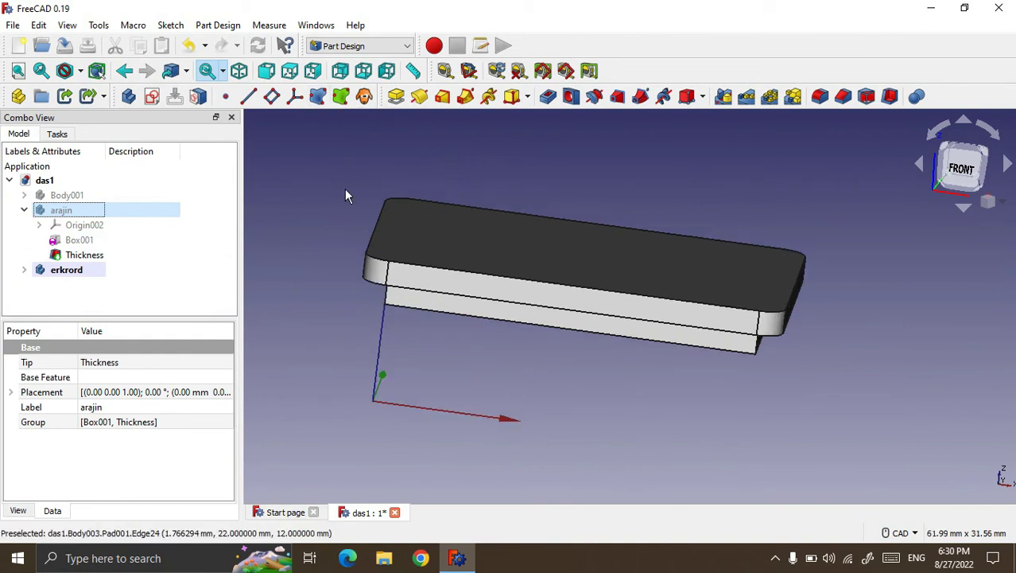
Step: Select Box001 to show its Length 30, Width 20, Height 10 mm properties
{"action": "left_click", "coordinate": [80, 254]}
{"action": "left_click", "coordinate": [86, 241]}
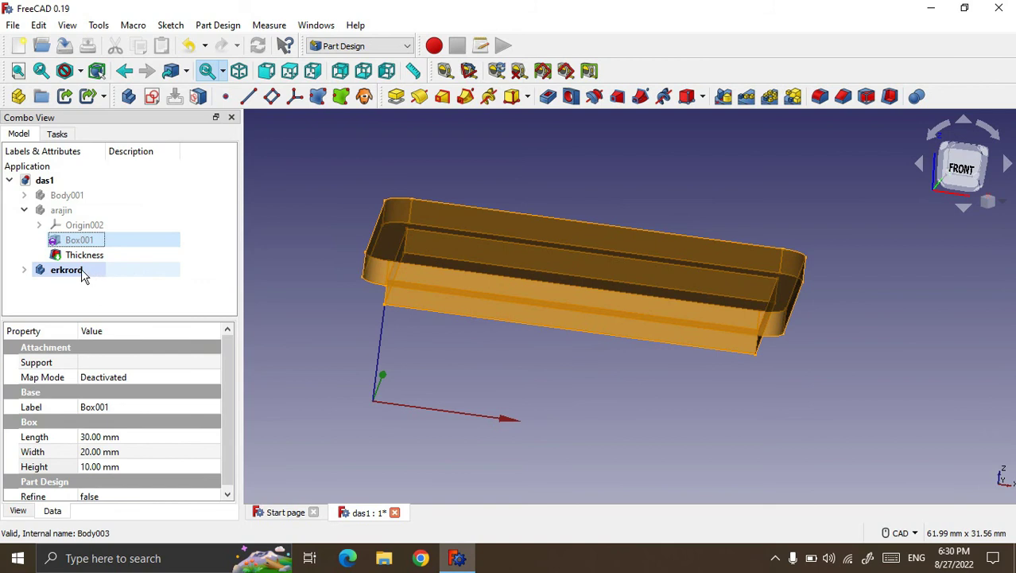
{"action": "scroll", "coordinate": [642, 272], "scroll_direction": "down", "scroll_amount": 2}
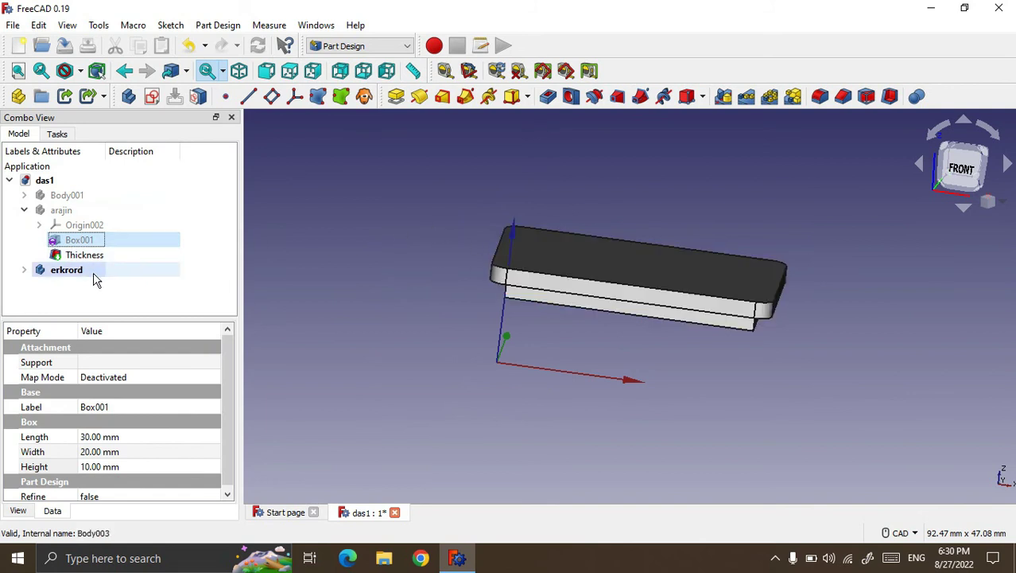
{"action": "left_click", "coordinate": [24, 269]}
{"action": "left_click", "coordinate": [60, 211]}
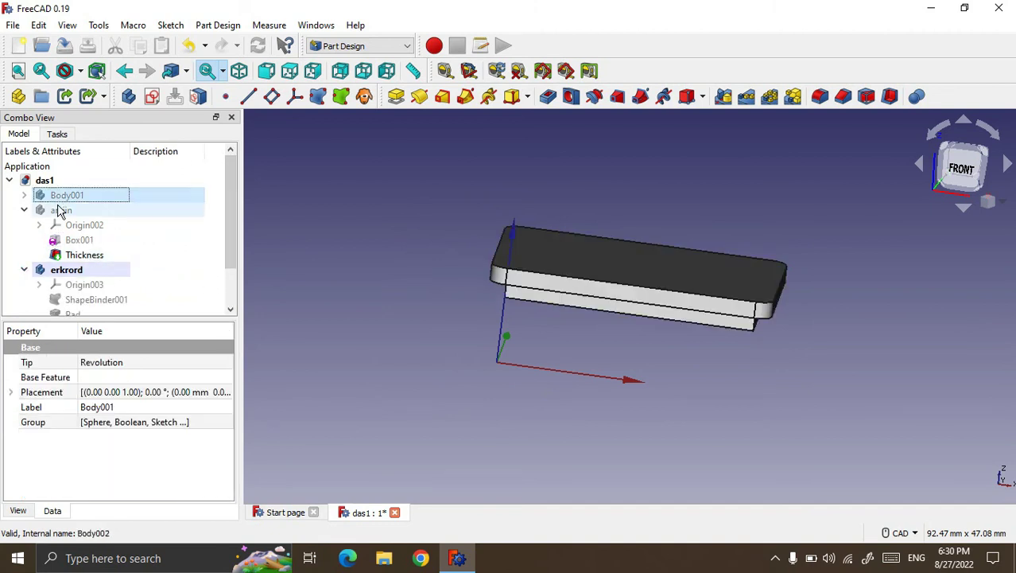
{"action": "left_click", "coordinate": [347, 209]}
{"action": "left_click", "coordinate": [78, 242]}
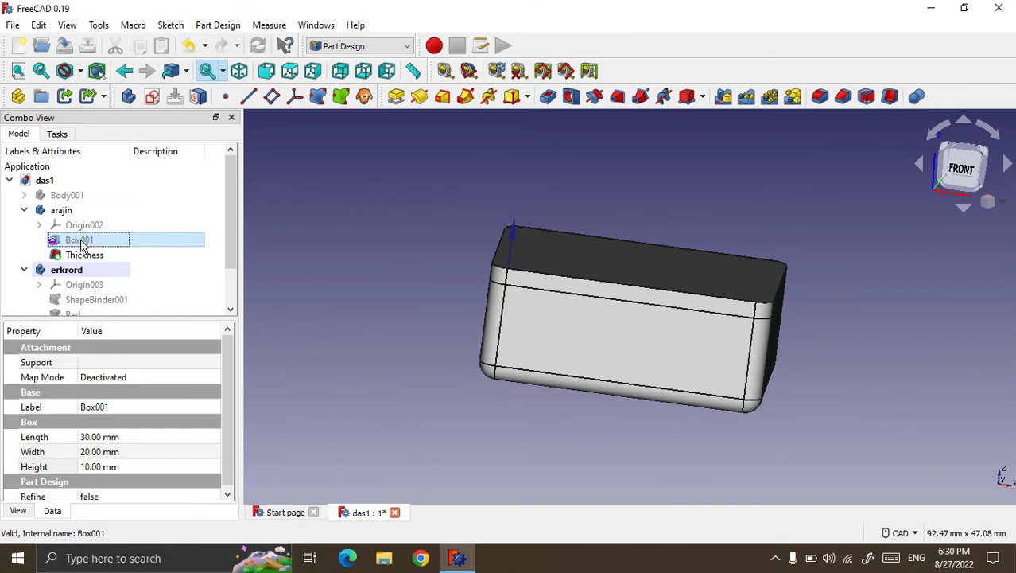
Step: Enter a new, larger Length for Box001, then reselect the arajin body
{"action": "left_click", "coordinate": [97, 437]}
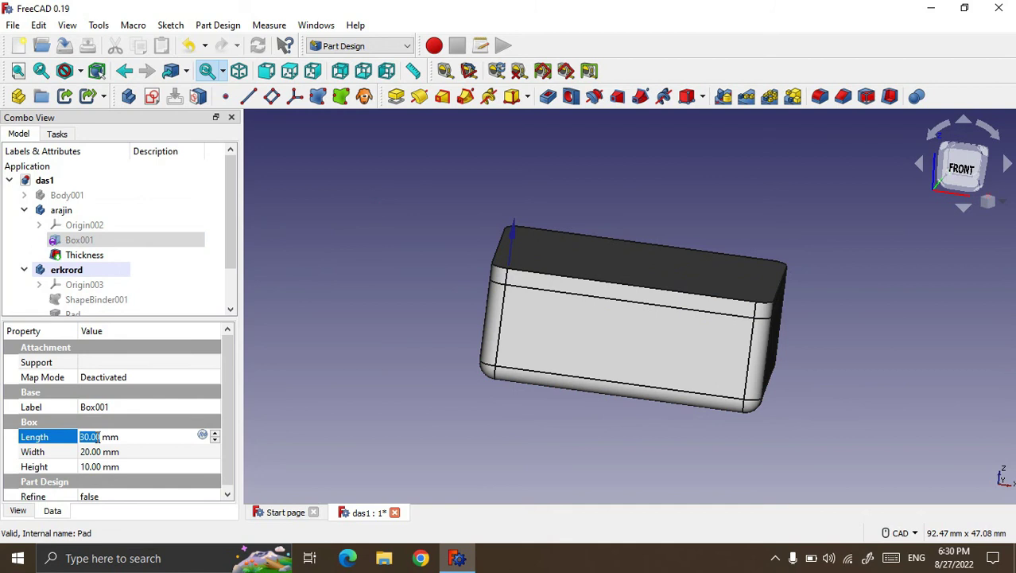
{"action": "type", "text": "1"}
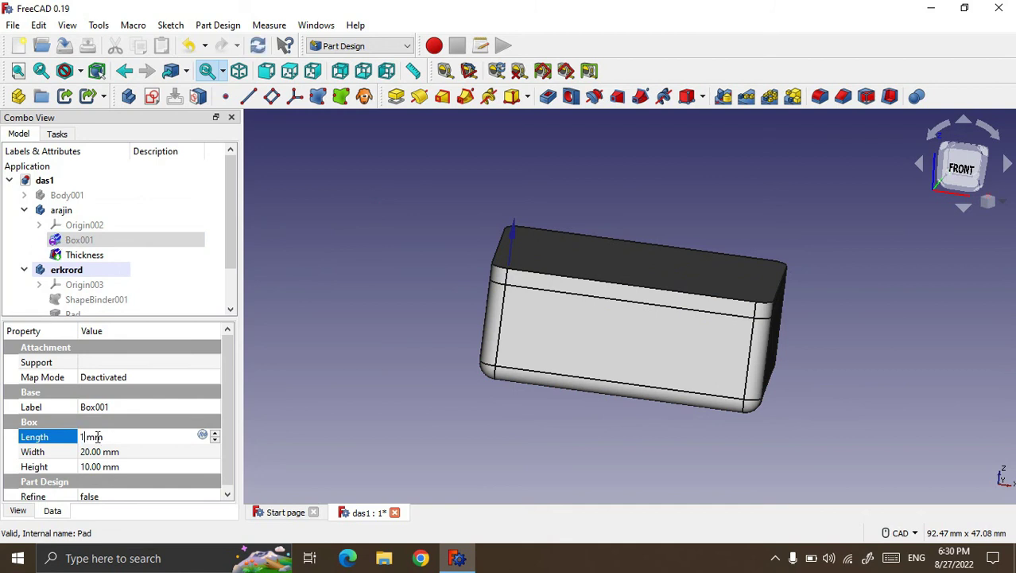
{"action": "left_click", "coordinate": [318, 292]}
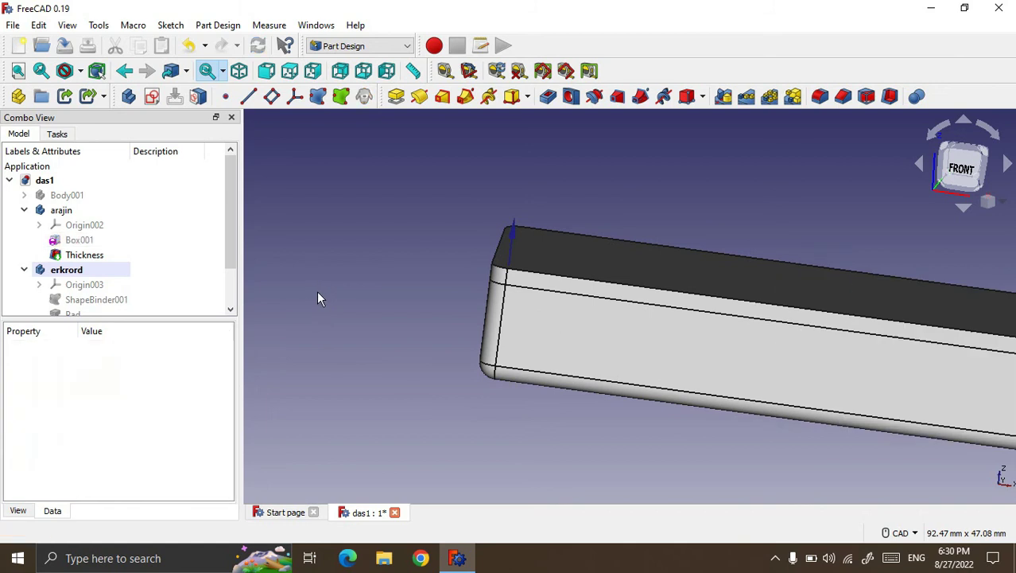
{"action": "scroll", "coordinate": [366, 302], "scroll_direction": "down", "scroll_amount": 3}
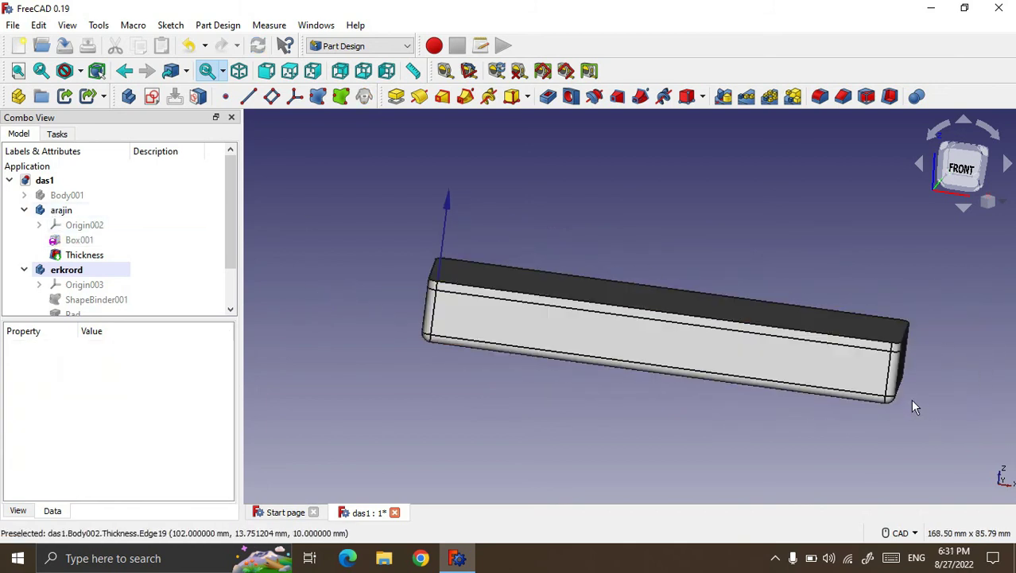
{"action": "left_click", "coordinate": [86, 270]}
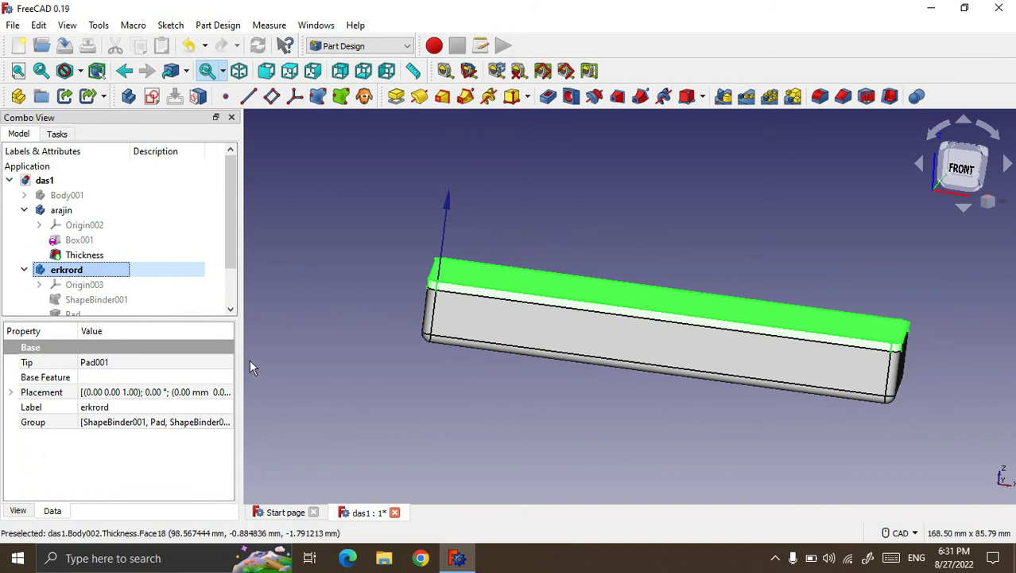
{"action": "left_click", "coordinate": [285, 358]}
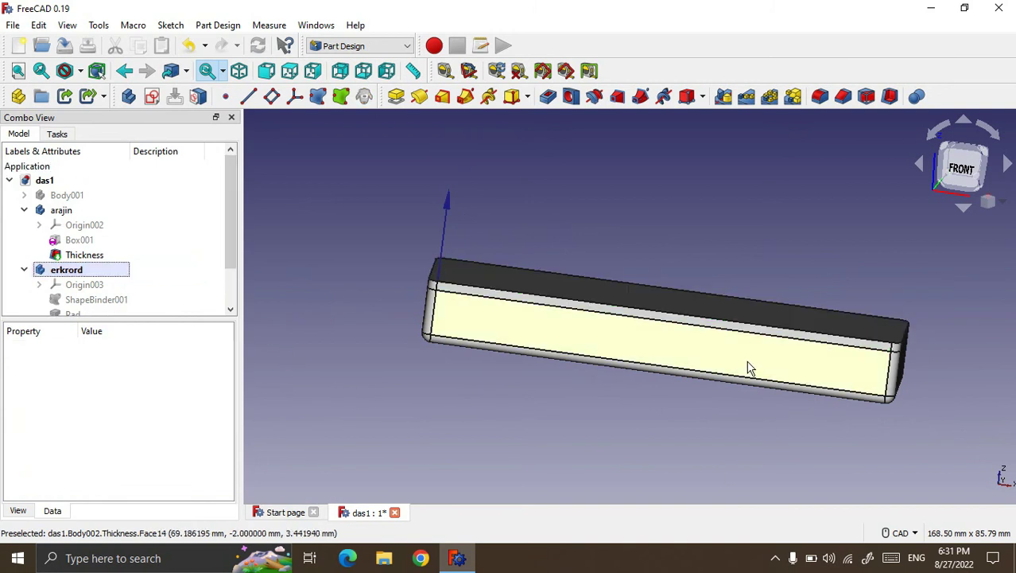
{"action": "scroll", "coordinate": [923, 368], "scroll_direction": "up", "scroll_amount": 2}
{"action": "scroll", "coordinate": [858, 358], "scroll_direction": "down", "scroll_amount": 2}
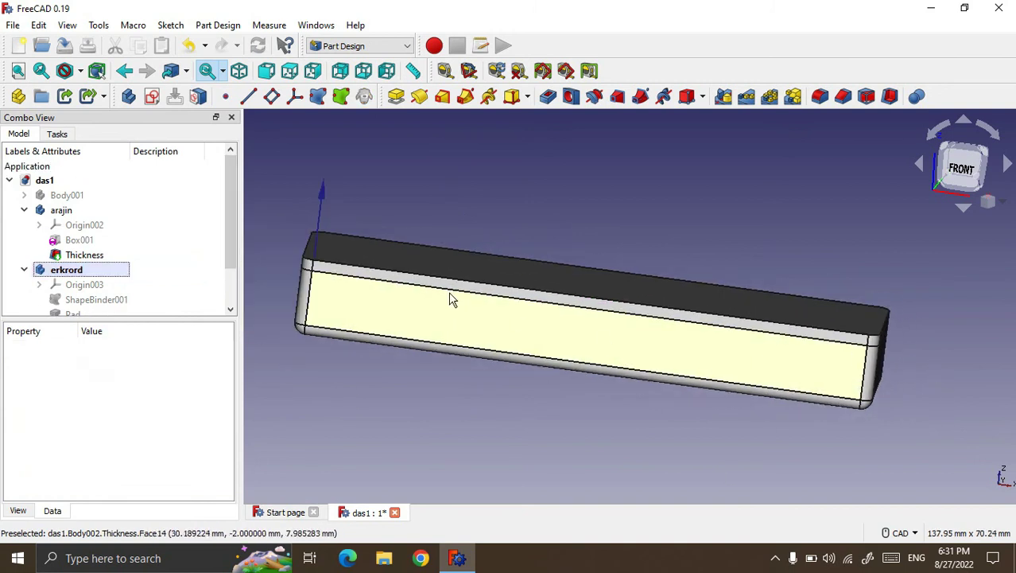
{"action": "left_click_drag", "start_coordinate": [231, 234], "coordinate": [230, 244]}
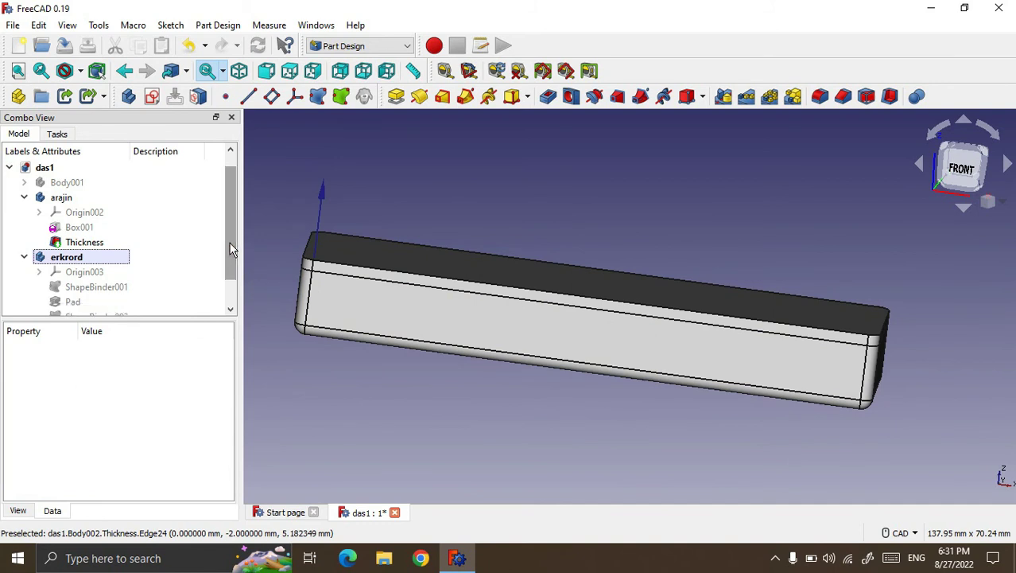
{"action": "left_click", "coordinate": [68, 202]}
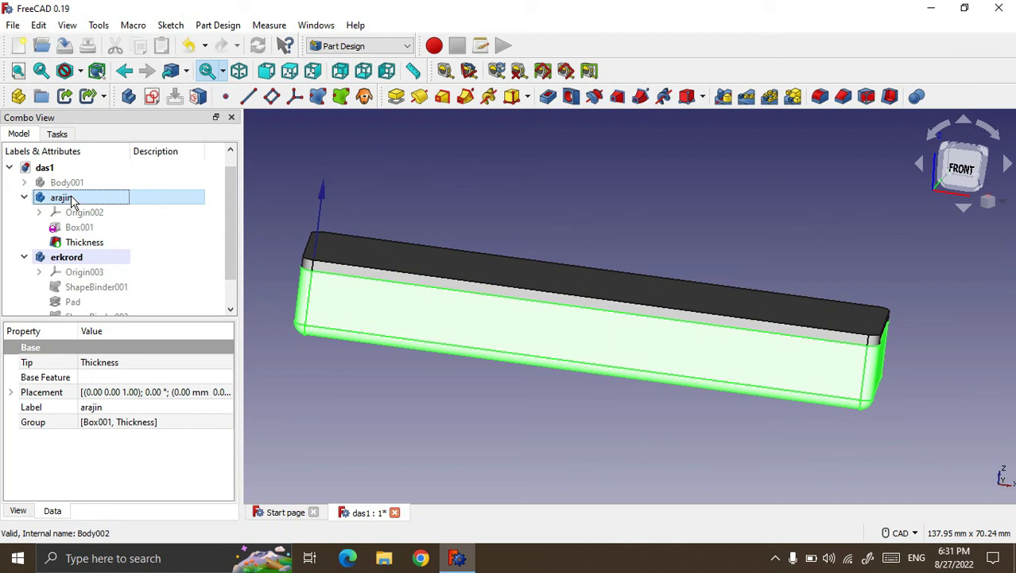
Step: Set arajin's Appearance transparency to 52 and orbit to view the box's end and underside
{"action": "right_click", "coordinate": [70, 200]}
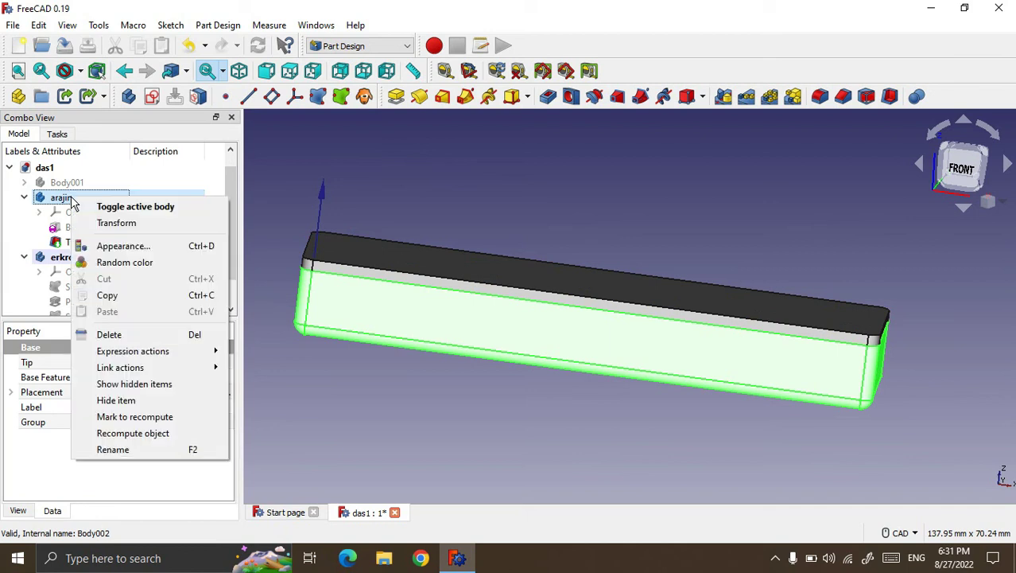
{"action": "left_click", "coordinate": [126, 252]}
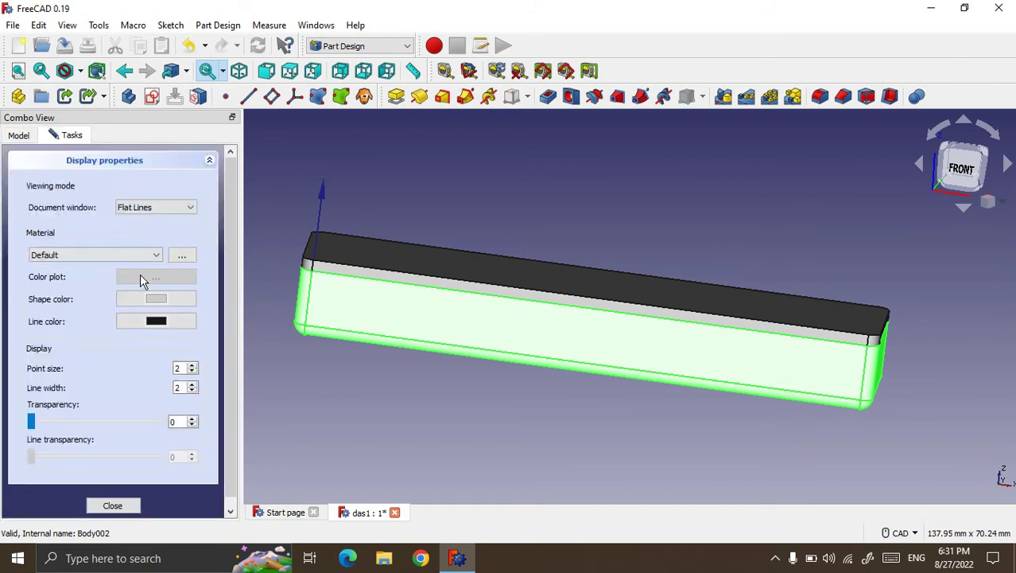
{"action": "left_click_drag", "start_coordinate": [33, 420], "coordinate": [101, 423]}
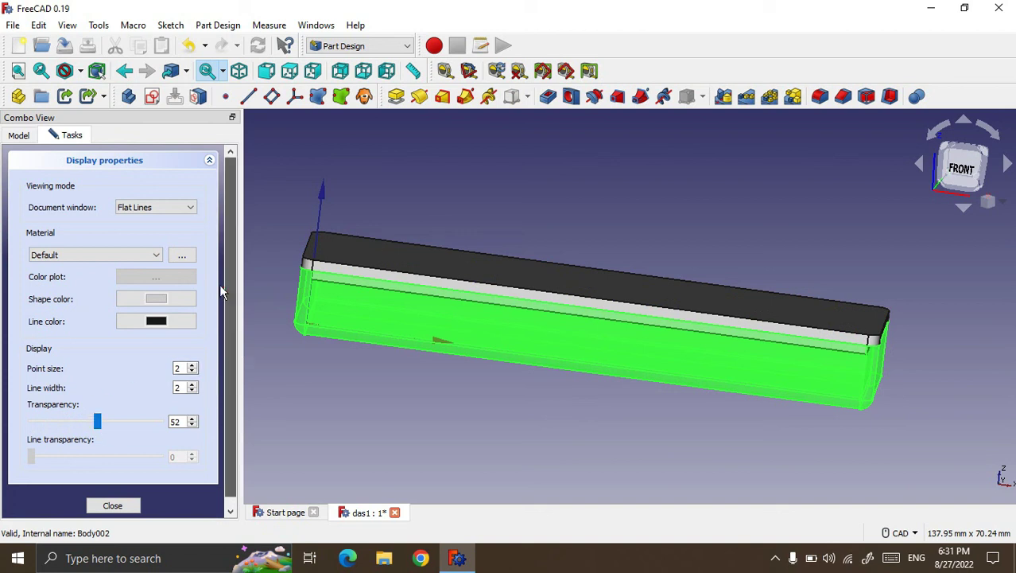
{"action": "left_click", "coordinate": [112, 505]}
{"action": "left_click", "coordinate": [369, 411]}
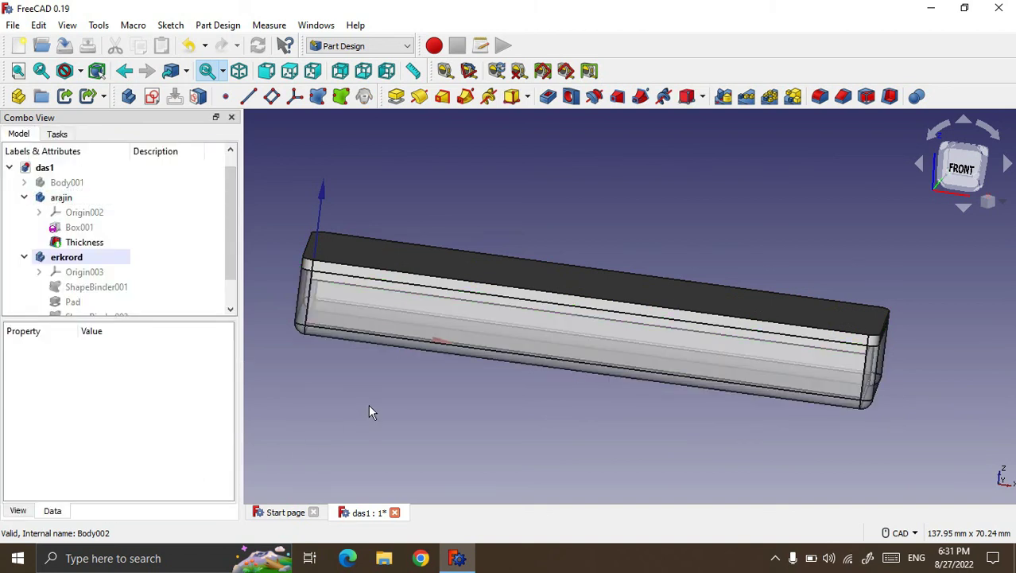
{"action": "scroll", "coordinate": [849, 359], "scroll_direction": "up", "scroll_amount": 2}
{"action": "scroll", "coordinate": [872, 450], "scroll_direction": "down", "scroll_amount": 3}
{"action": "mouse_move", "coordinate": [859, 444]}
{"action": "middle_mouse_down"}
{"action": "mouse_move", "coordinate": [828, 404]}
{"action": "mouse_move", "coordinate": [780, 377]}
{"action": "mouse_move", "coordinate": [753, 382]}
{"action": "mouse_move", "coordinate": [787, 410]}
{"action": "mouse_move", "coordinate": [815, 415]}
{"action": "middle_mouse_up"}
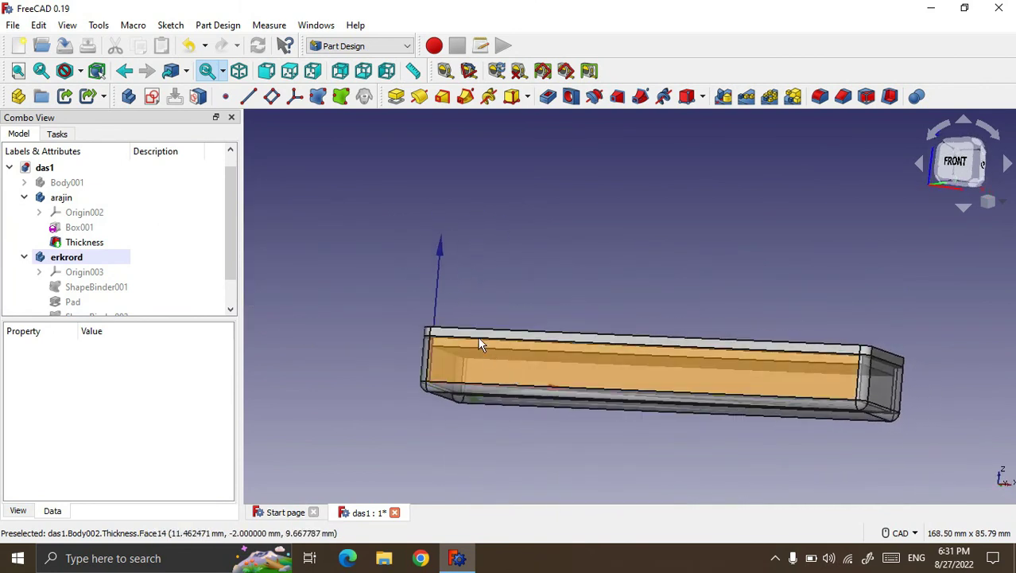
Step: Give the lid body erkrord a random purple colour and view it diagonally
{"action": "left_click", "coordinate": [89, 260]}
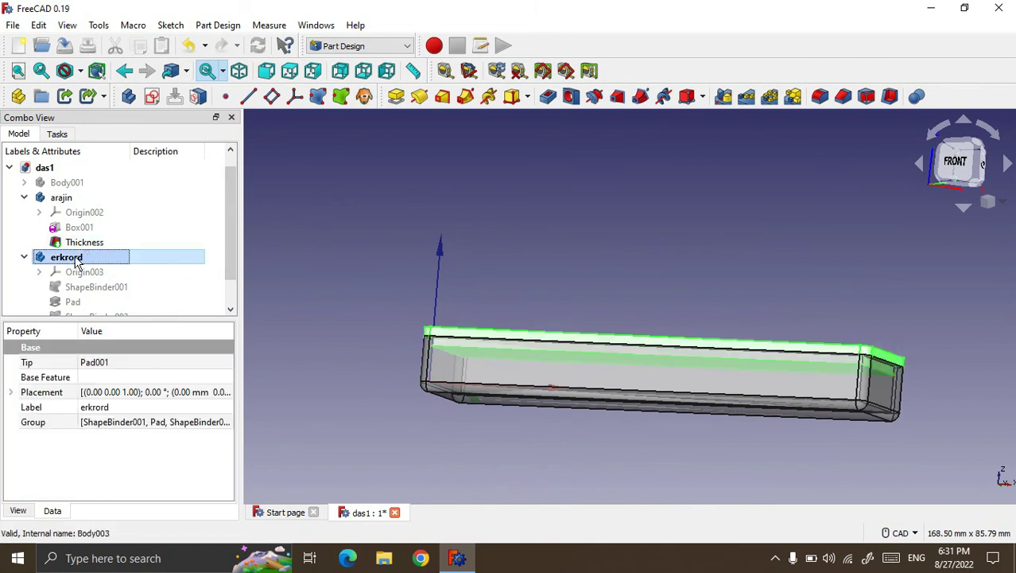
{"action": "right_click", "coordinate": [77, 263]}
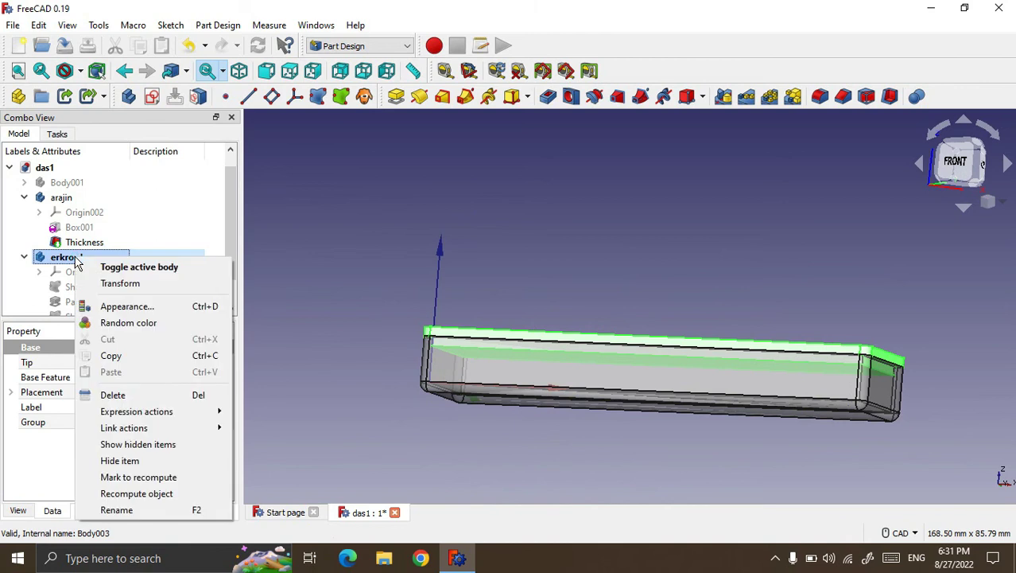
{"action": "left_click", "coordinate": [128, 323]}
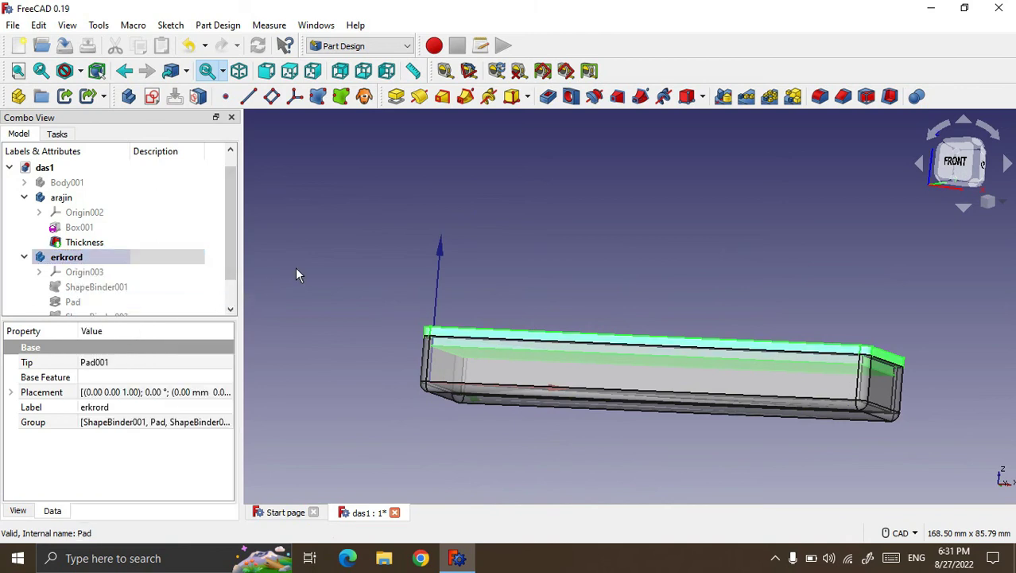
{"action": "left_click", "coordinate": [319, 227]}
{"action": "scroll", "coordinate": [320, 227], "scroll_direction": "down", "scroll_amount": 1}
{"action": "scroll", "coordinate": [571, 385], "scroll_direction": "up", "scroll_amount": 1}
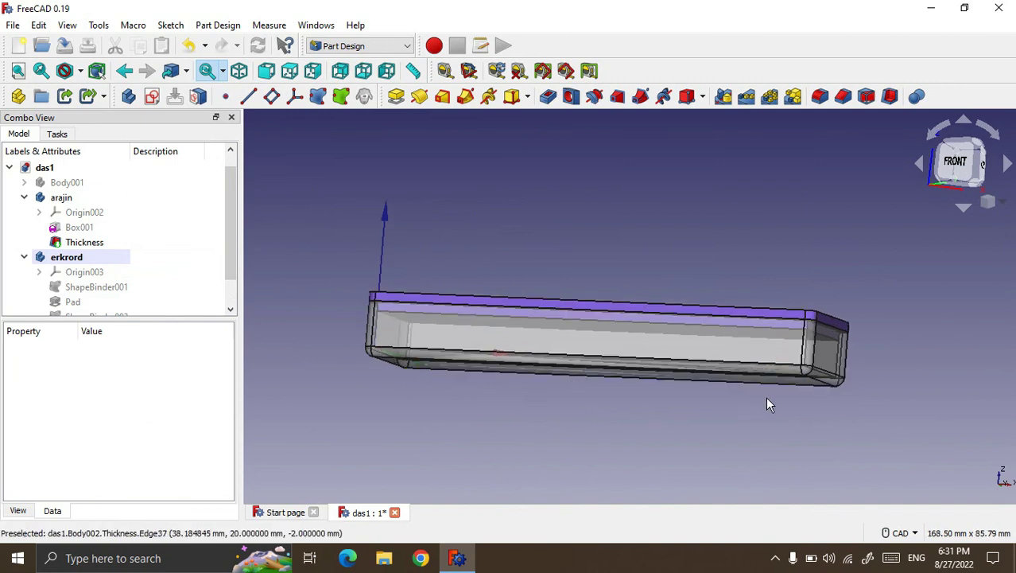
{"action": "mouse_move", "coordinate": [883, 436]}
{"action": "middle_mouse_down"}
{"action": "mouse_move", "coordinate": [787, 377]}
{"action": "mouse_move", "coordinate": [819, 402]}
{"action": "mouse_move", "coordinate": [813, 415]}
{"action": "middle_mouse_up"}
{"action": "mouse_move", "coordinate": [634, 404]}
{"action": "middle_mouse_down"}
{"action": "mouse_move", "coordinate": [631, 371]}
{"action": "mouse_move", "coordinate": [646, 402]}
{"action": "middle_mouse_up"}
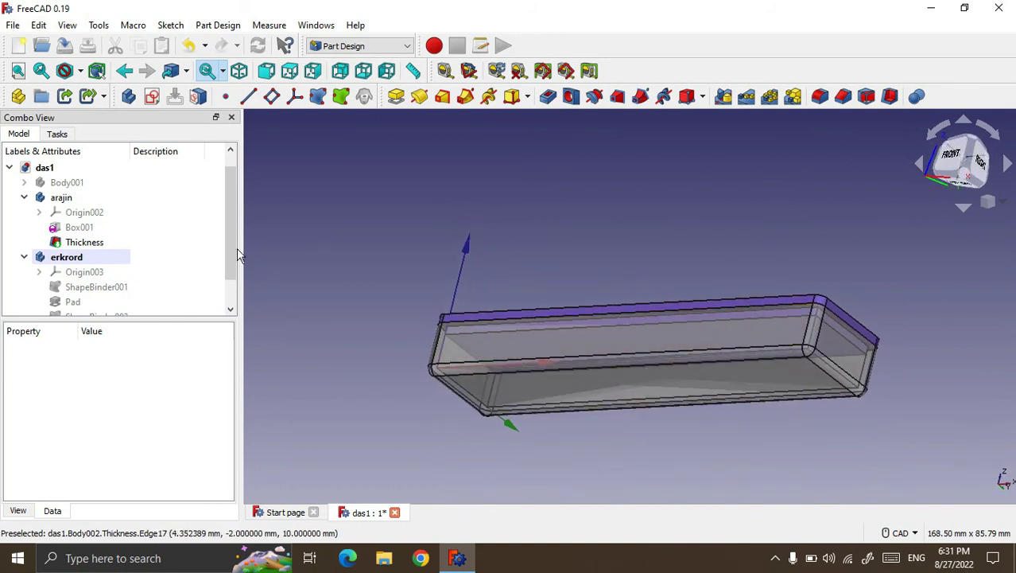
Step: Give the hollow box body arajin a random teal colour and inspect it from the front-right
{"action": "left_click", "coordinate": [67, 202]}
{"action": "right_click", "coordinate": [69, 204]}
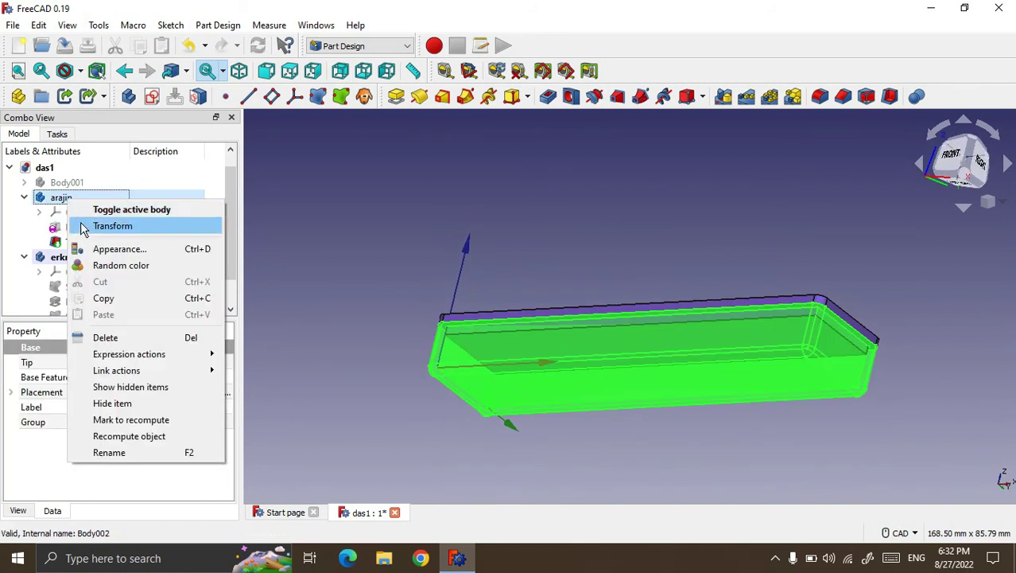
{"action": "left_click", "coordinate": [90, 263]}
{"action": "left_click", "coordinate": [339, 249]}
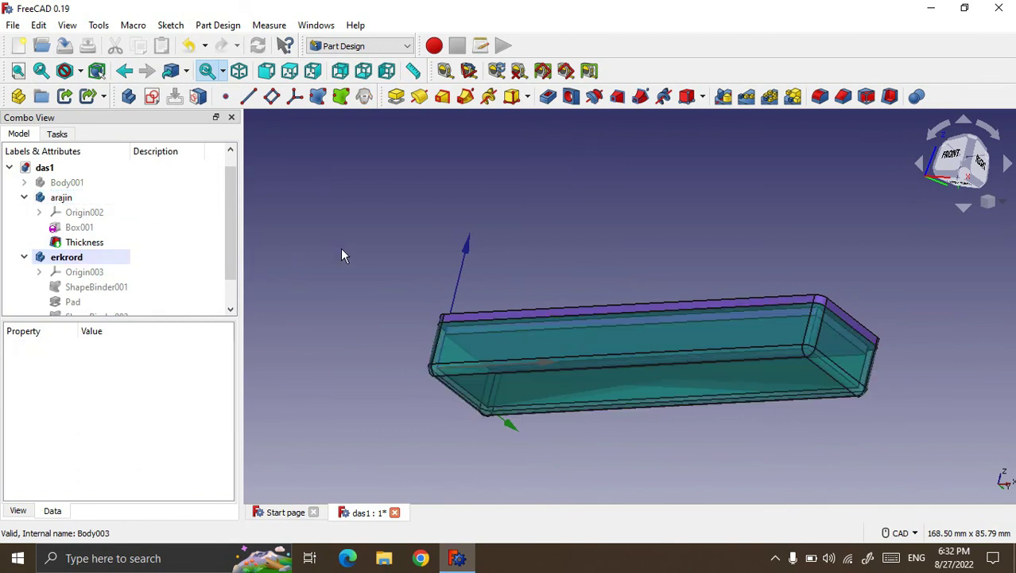
{"action": "mouse_move", "coordinate": [637, 364]}
{"action": "middle_mouse_down"}
{"action": "mouse_move", "coordinate": [832, 393]}
{"action": "mouse_move", "coordinate": [775, 292]}
{"action": "middle_mouse_up"}
{"action": "mouse_move", "coordinate": [710, 195]}
{"action": "middle_mouse_down"}
{"action": "mouse_move", "coordinate": [749, 215]}
{"action": "mouse_move", "coordinate": [548, 181]}
{"action": "middle_mouse_up"}
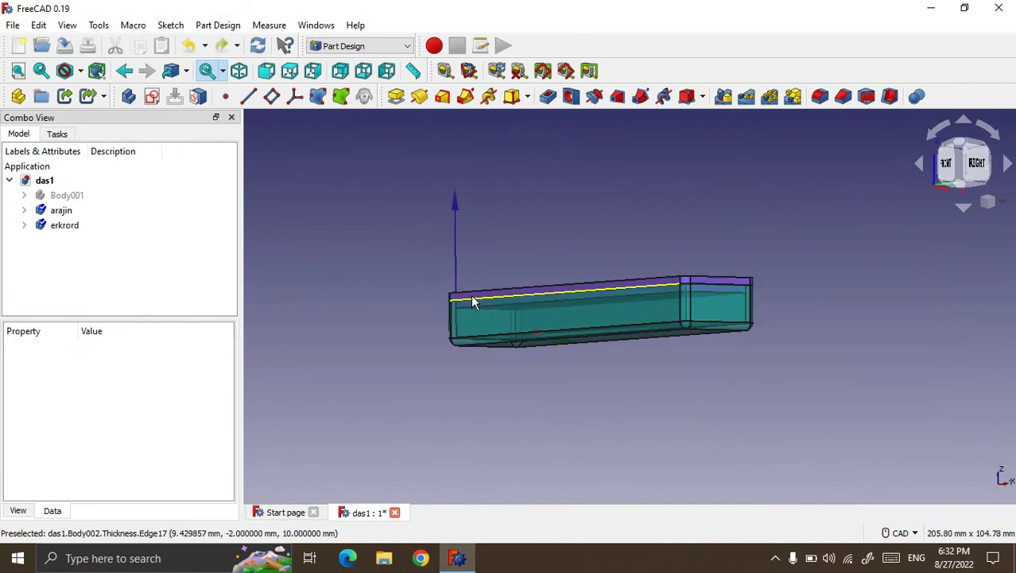
Step: Hide the hollow box arajin and the lid erkrord
{"action": "left_click", "coordinate": [95, 211]}
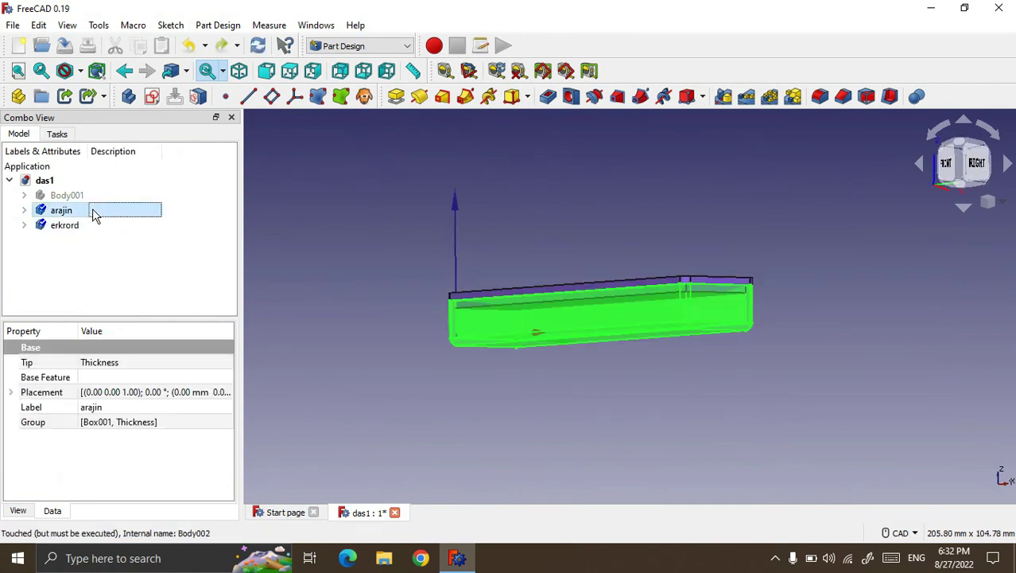
{"action": "key", "text": "space"}
{"action": "left_click", "coordinate": [75, 225]}
{"action": "key", "text": "space"}
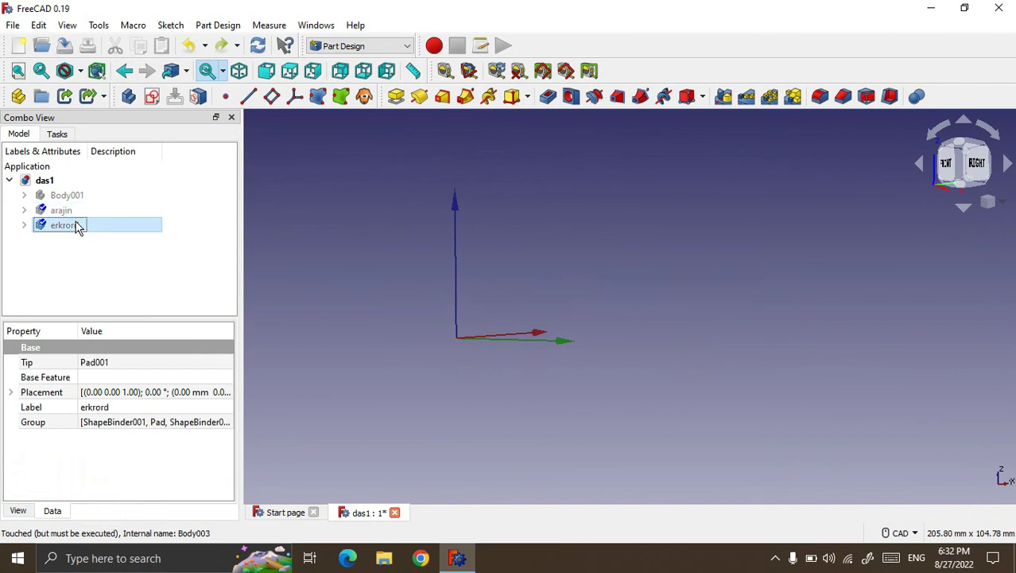
{"action": "left_click", "coordinate": [385, 248]}
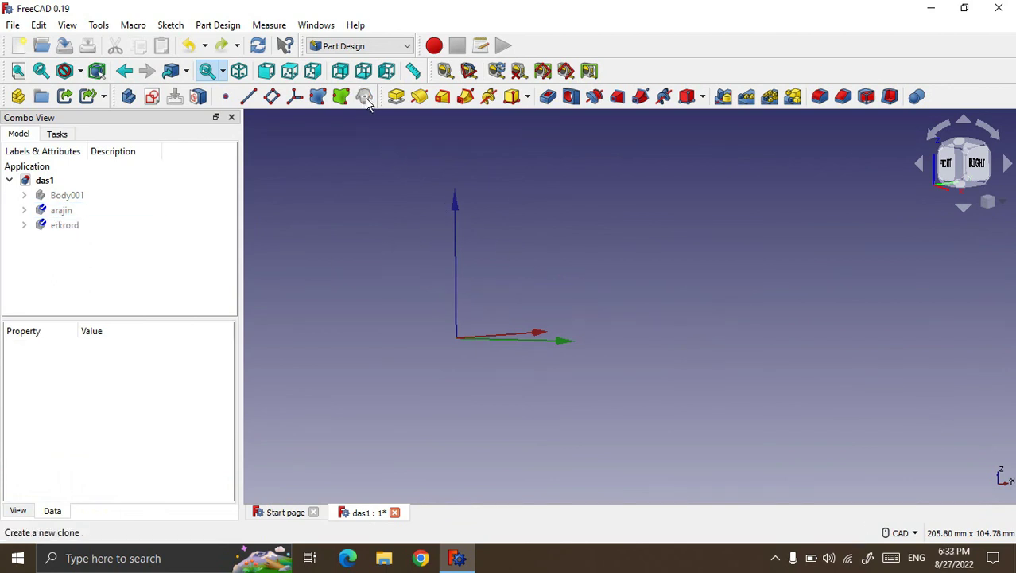
Step: Create a new empty Body004 in das1 and make it the active body
{"action": "left_click", "coordinate": [83, 181]}
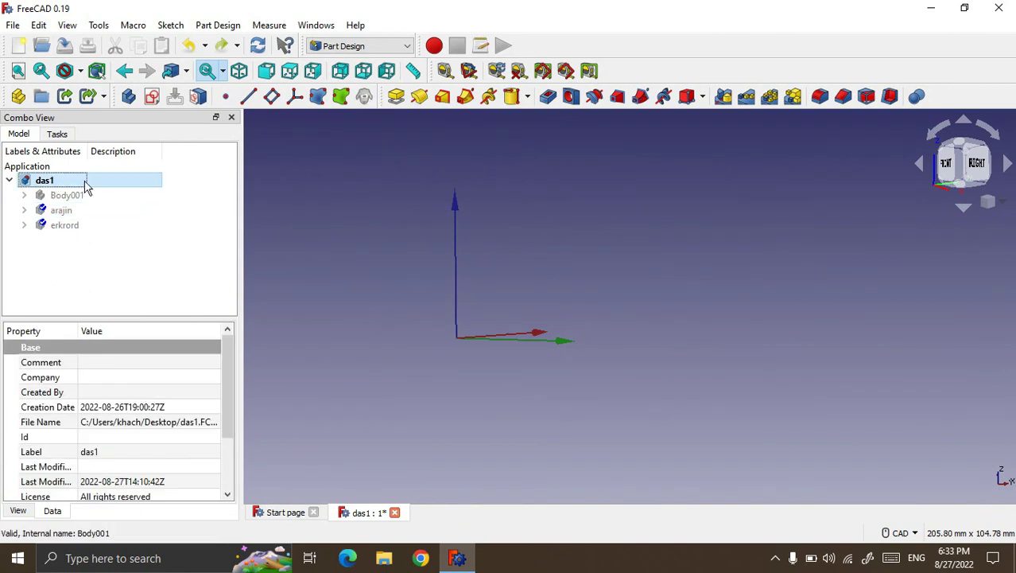
{"action": "left_click", "coordinate": [129, 96]}
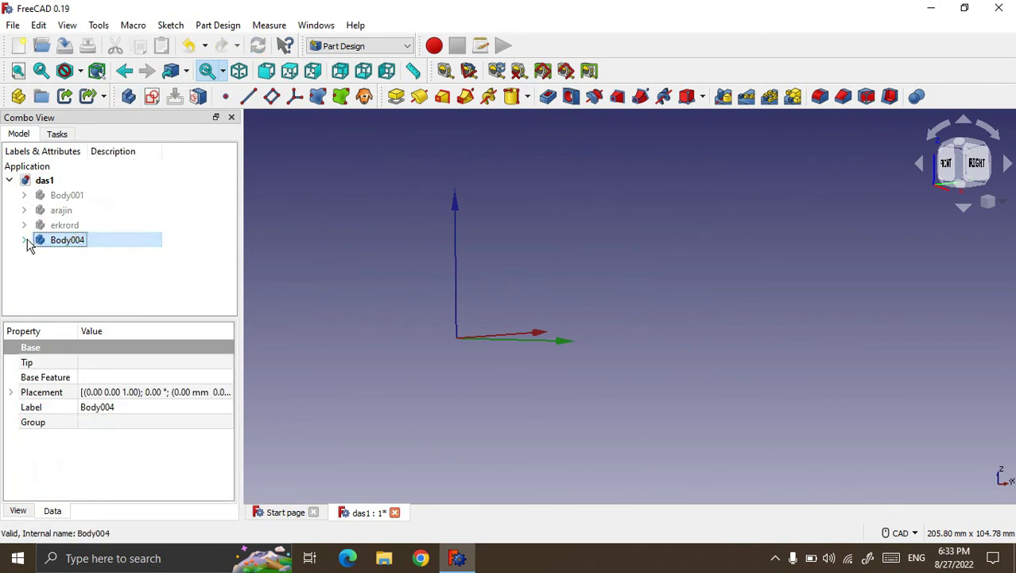
{"action": "double_click", "coordinate": [59, 243]}
{"action": "left_click", "coordinate": [119, 280]}
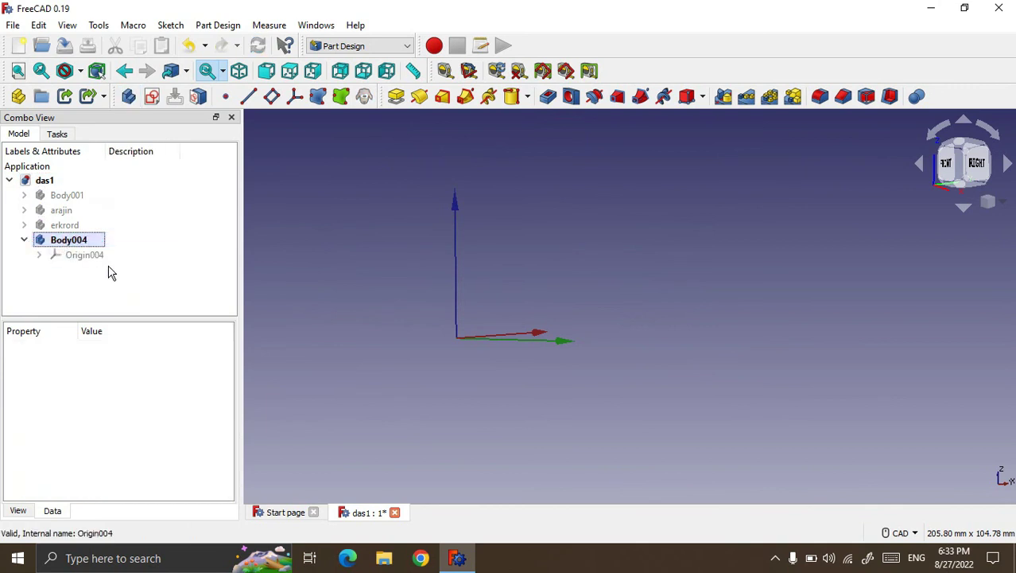
{"action": "left_click", "coordinate": [97, 243]}
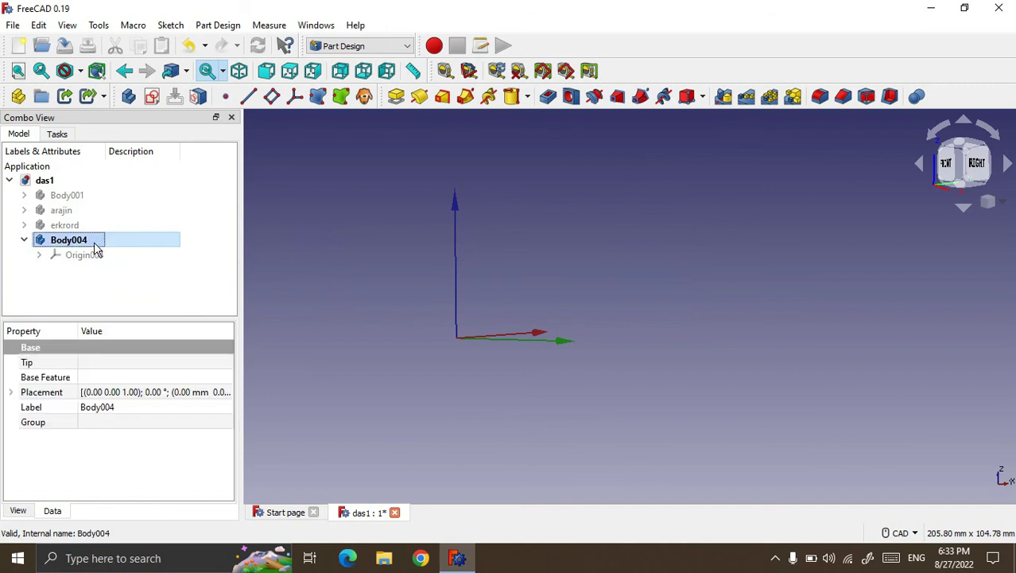
Step: Add an additive cylinder with radius 20 mm, height 50 mm and angle 130°
{"action": "left_click", "coordinate": [526, 97]}
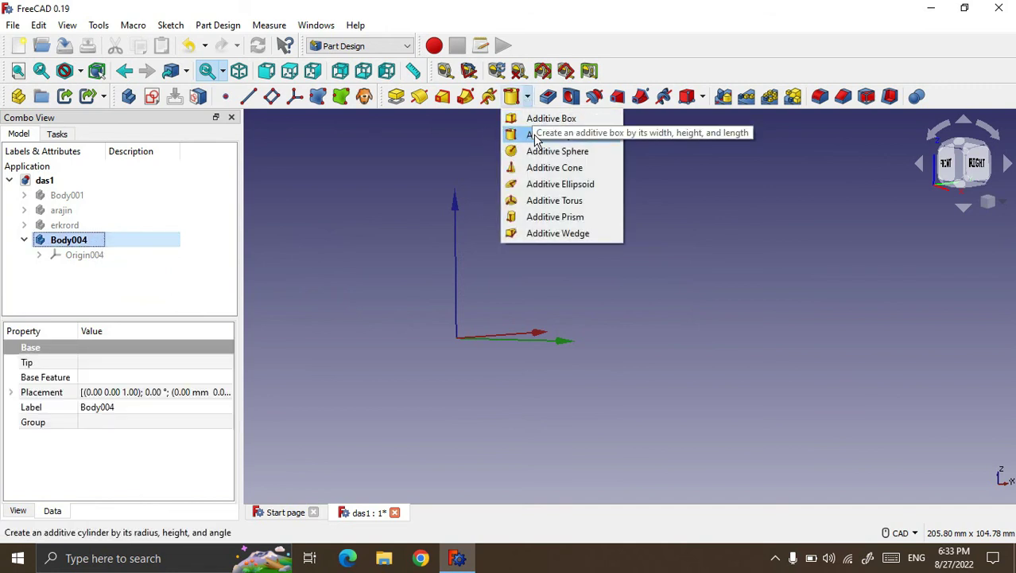
{"action": "left_click", "coordinate": [535, 135]}
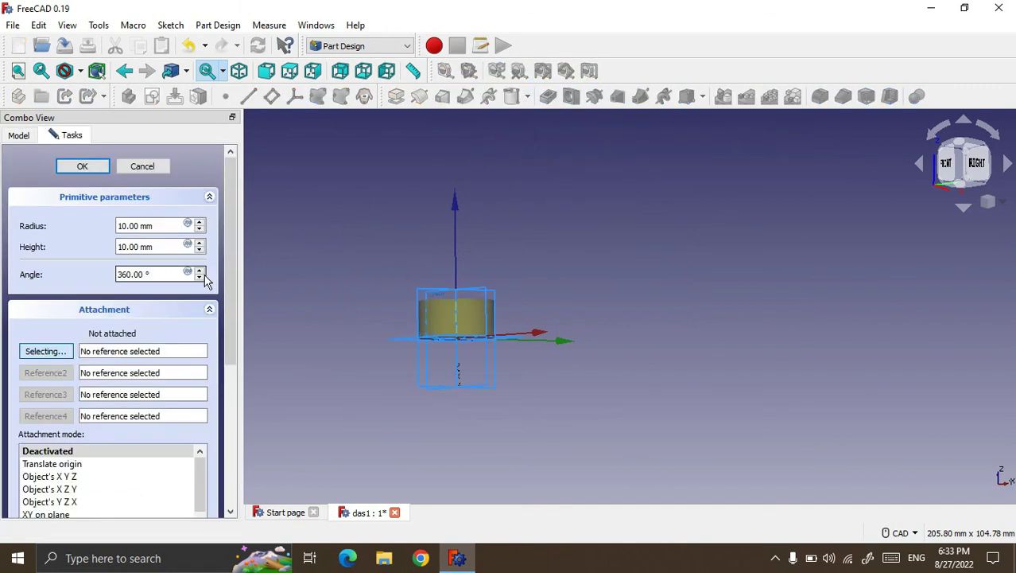
{"action": "triple_click", "coordinate": [140, 226]}
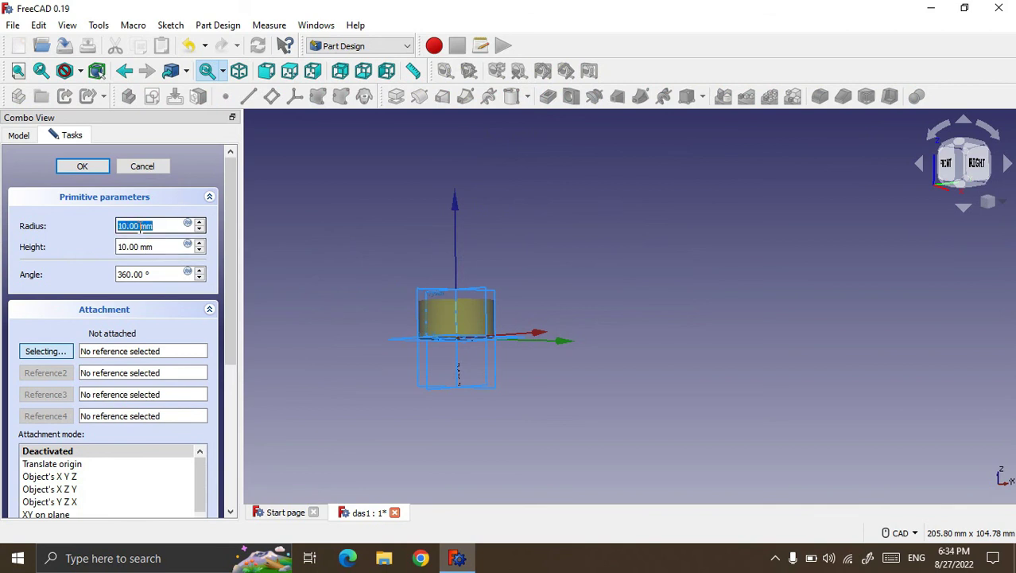
{"action": "type", "text": "20"}
{"action": "left_click", "coordinate": [136, 246]}
{"action": "triple_click", "coordinate": [135, 246]}
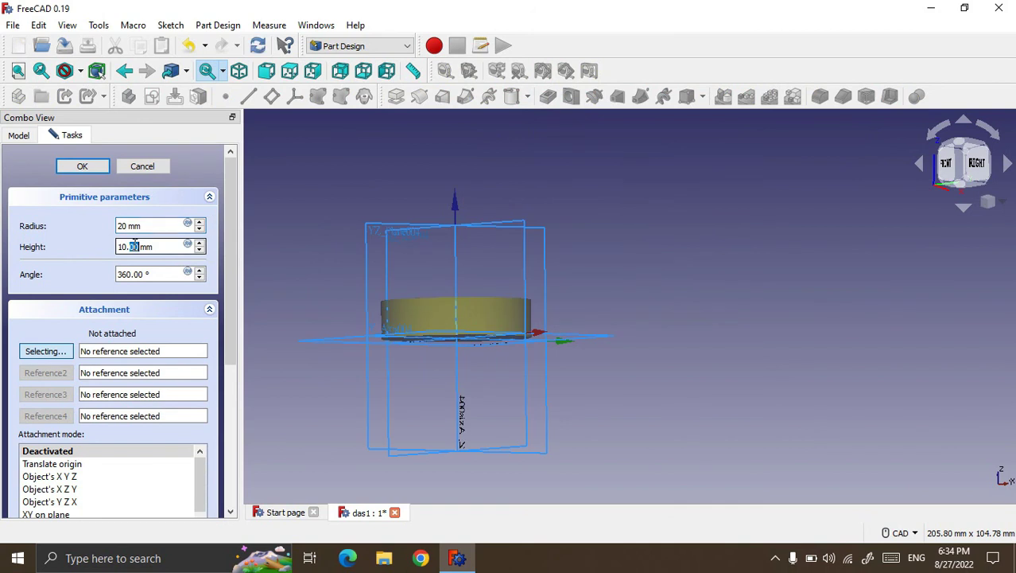
{"action": "type", "text": "50"}
{"action": "triple_click", "coordinate": [135, 273]}
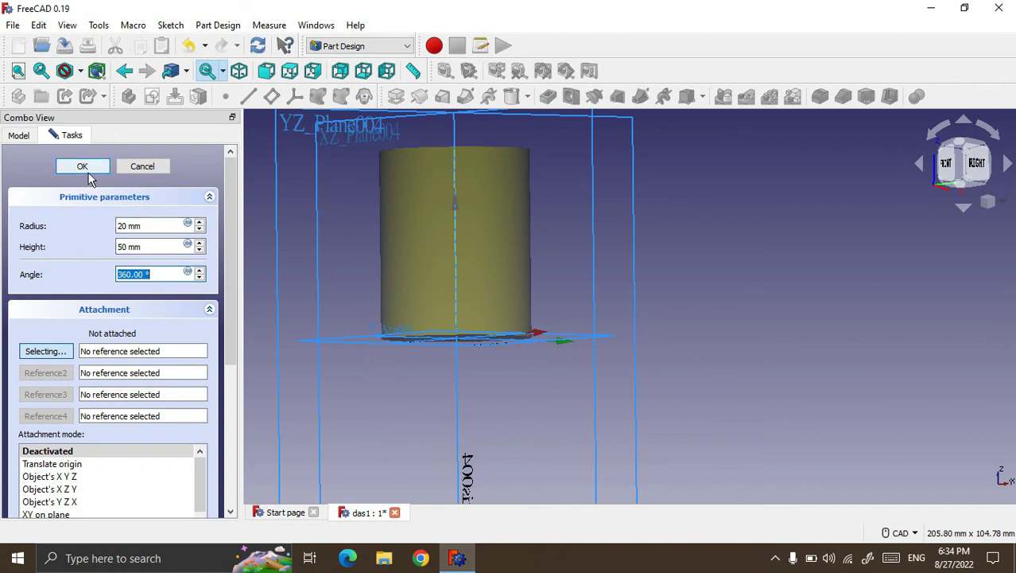
{"action": "type", "text": "130"}
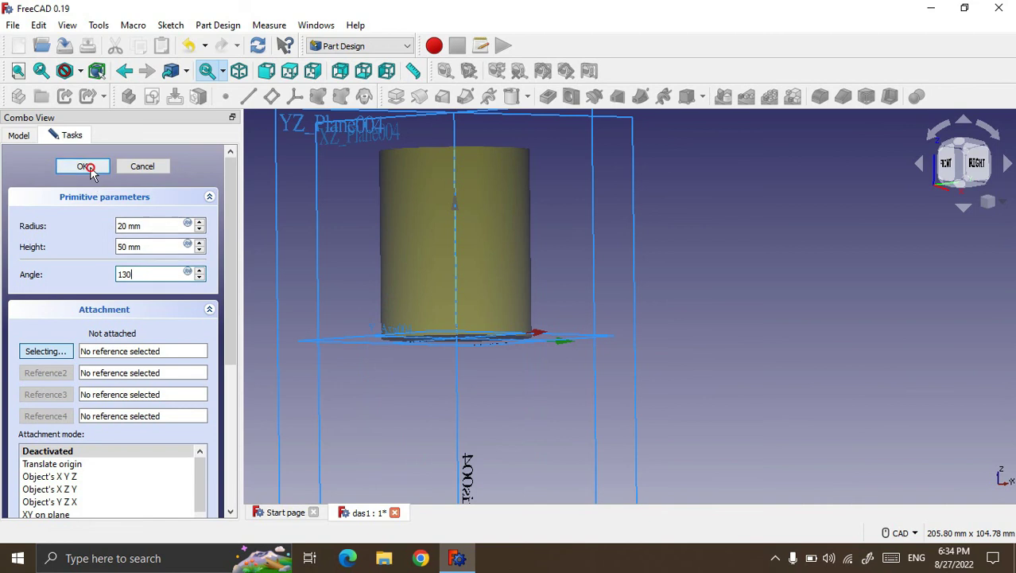
{"action": "left_click", "coordinate": [82, 166]}
Step: Orbit around the partial cylinder to inspect it, then select Body004
{"action": "middle_click_drag", "start_coordinate": [499, 200], "coordinate": [540, 173]}
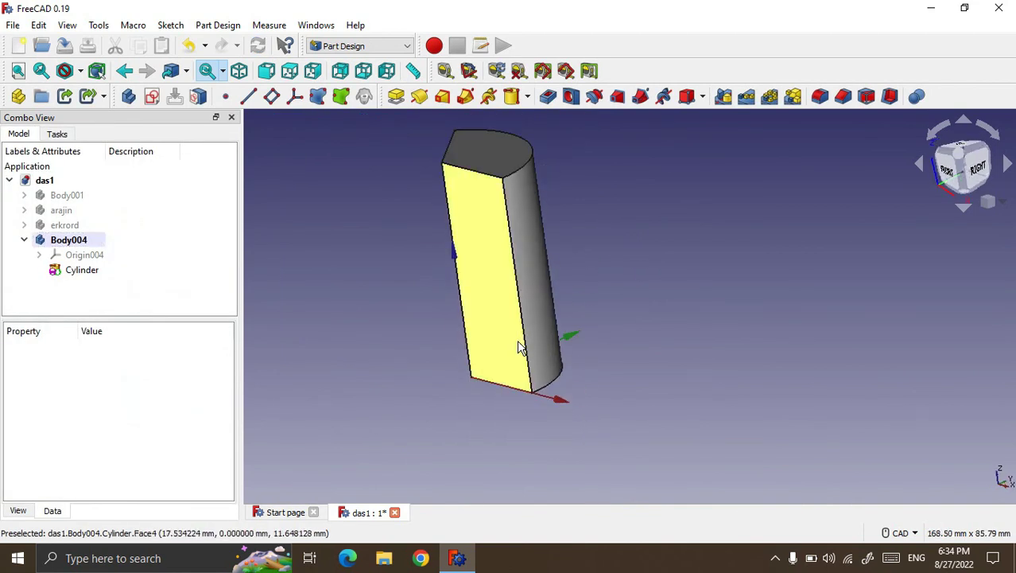
{"action": "scroll", "coordinate": [522, 345], "scroll_direction": "down", "scroll_amount": 2}
{"action": "middle_click_drag", "start_coordinate": [485, 123], "coordinate": [516, 376]}
{"action": "scroll", "coordinate": [517, 376], "scroll_direction": "down", "scroll_amount": 3}
{"action": "scroll", "coordinate": [487, 154], "scroll_direction": "up", "scroll_amount": 4}
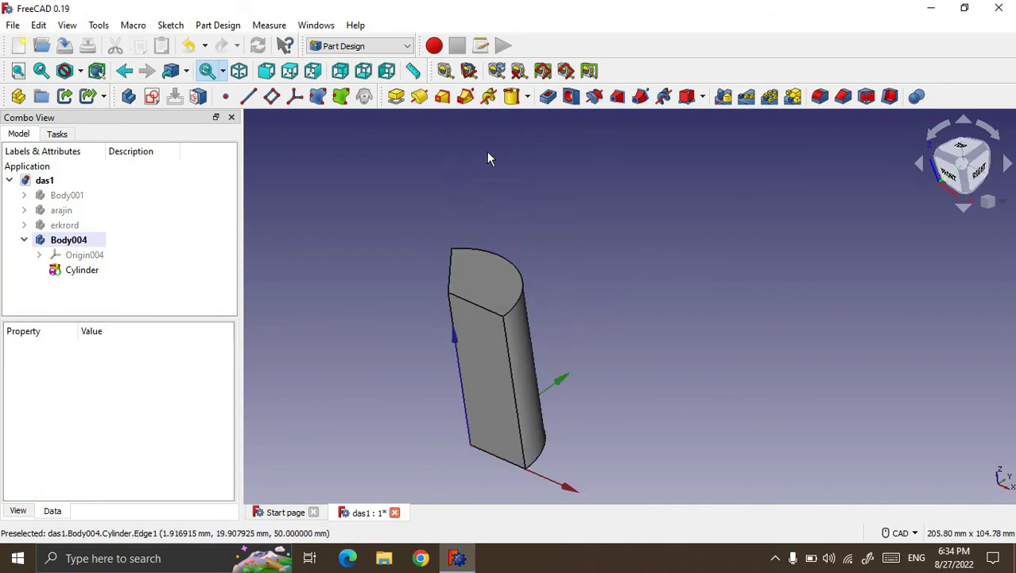
{"action": "scroll", "coordinate": [466, 215], "scroll_direction": "down", "scroll_amount": 1}
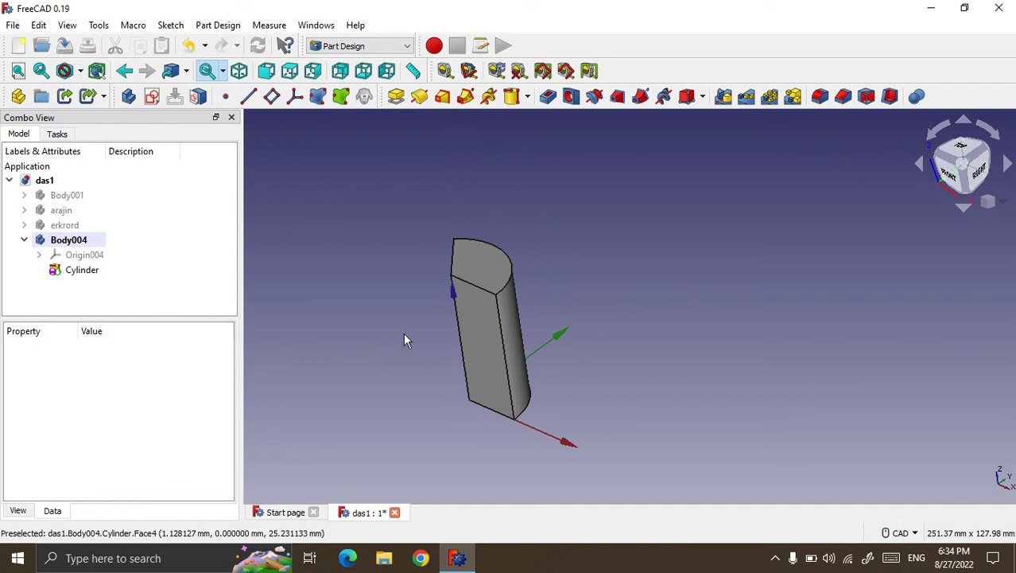
{"action": "left_click", "coordinate": [123, 298]}
{"action": "left_click", "coordinate": [79, 240]}
{"action": "left_click", "coordinate": [83, 271]}
{"action": "left_click", "coordinate": [78, 244]}
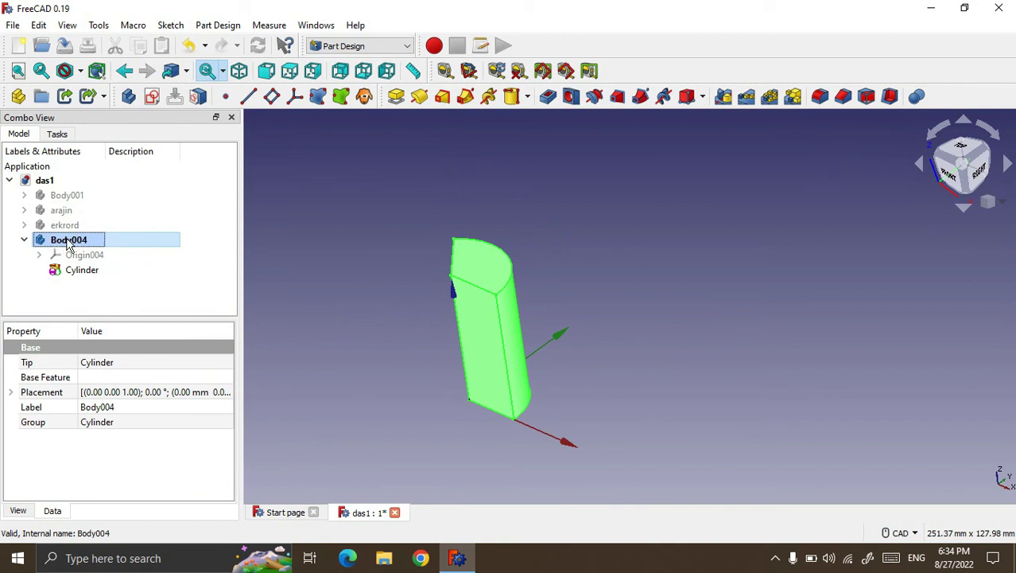
Step: Clone Body004 into a new Body005
{"action": "left_click", "coordinate": [364, 96]}
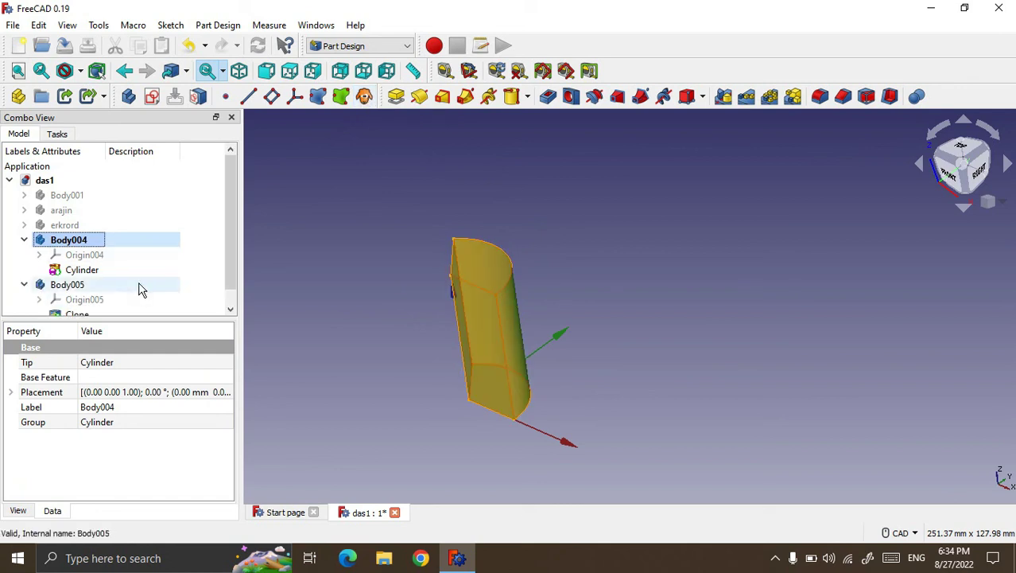
{"action": "scroll", "coordinate": [232, 220], "scroll_direction": "down", "scroll_amount": 1}
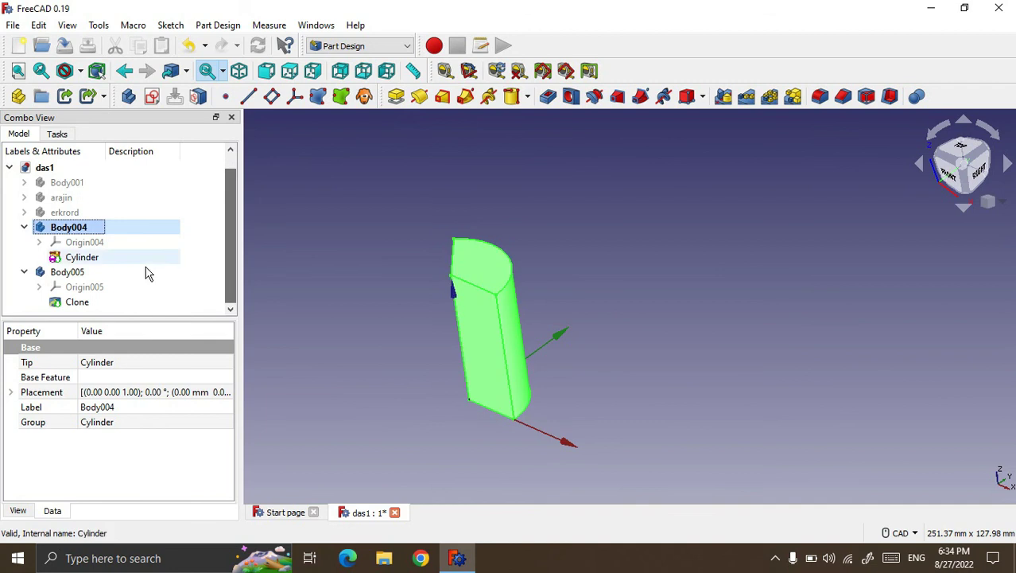
{"action": "left_click", "coordinate": [67, 271]}
{"action": "left_click", "coordinate": [70, 227]}
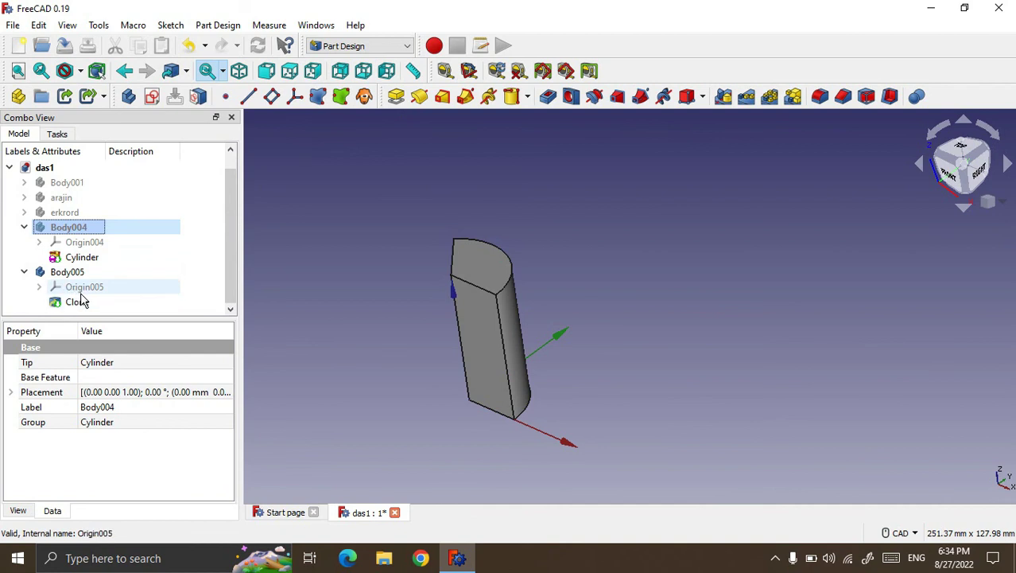
{"action": "left_click", "coordinate": [64, 274]}
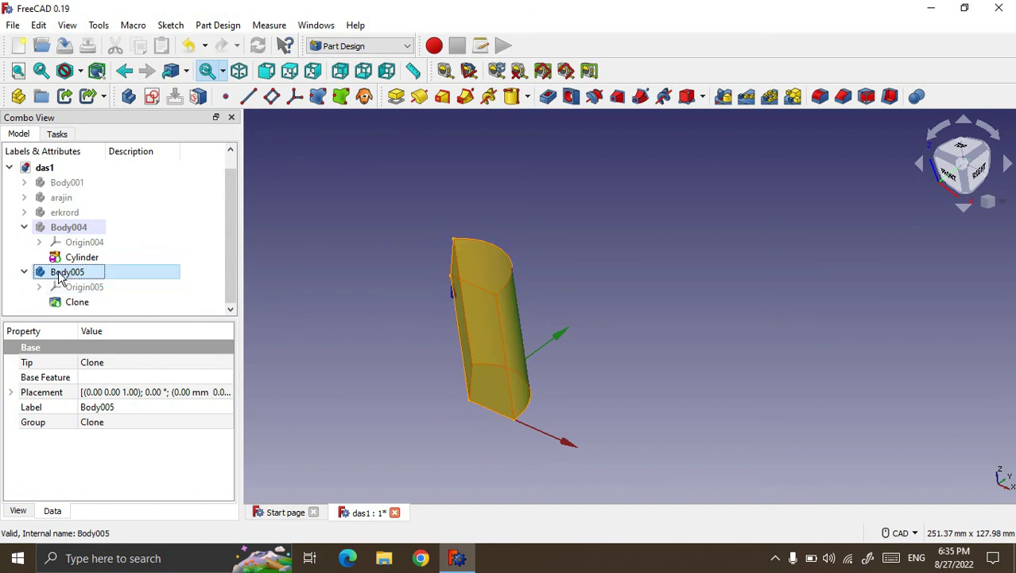
Step: Transform Body005, dragging it about 67 mm along the Y axis
{"action": "right_click", "coordinate": [60, 276]}
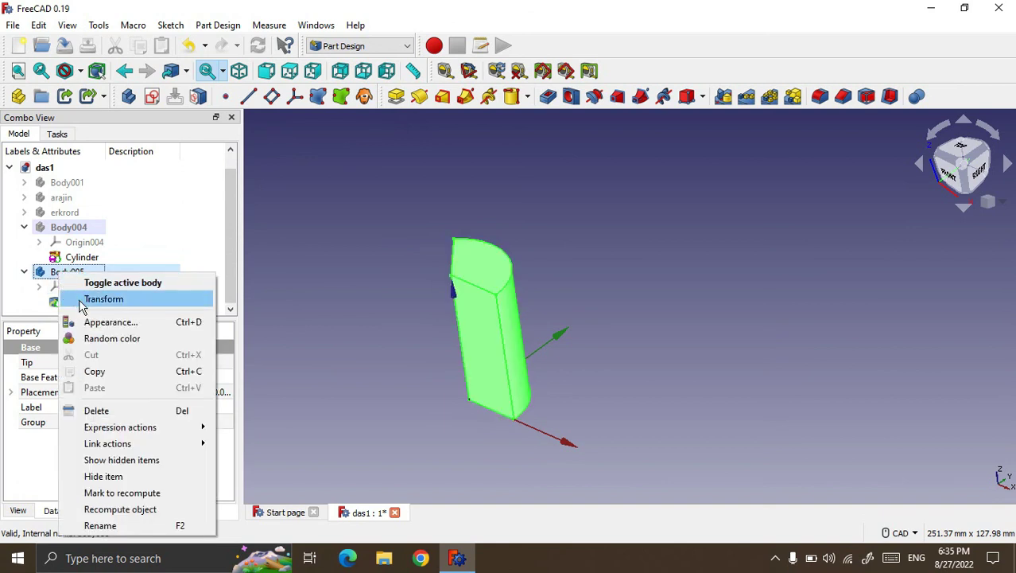
{"action": "left_click", "coordinate": [85, 302]}
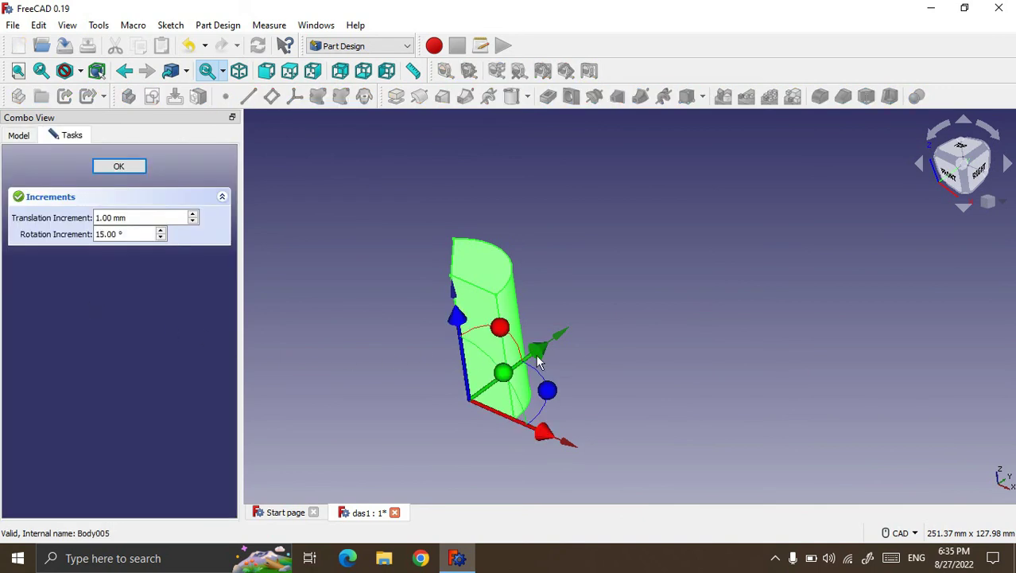
{"action": "mouse_move", "coordinate": [544, 348]}
{"action": "left_mouse_down"}
{"action": "mouse_move", "coordinate": [685, 342]}
{"action": "mouse_move", "coordinate": [802, 375]}
{"action": "mouse_move", "coordinate": [821, 364]}
{"action": "mouse_move", "coordinate": [812, 349]}
{"action": "left_mouse_up"}
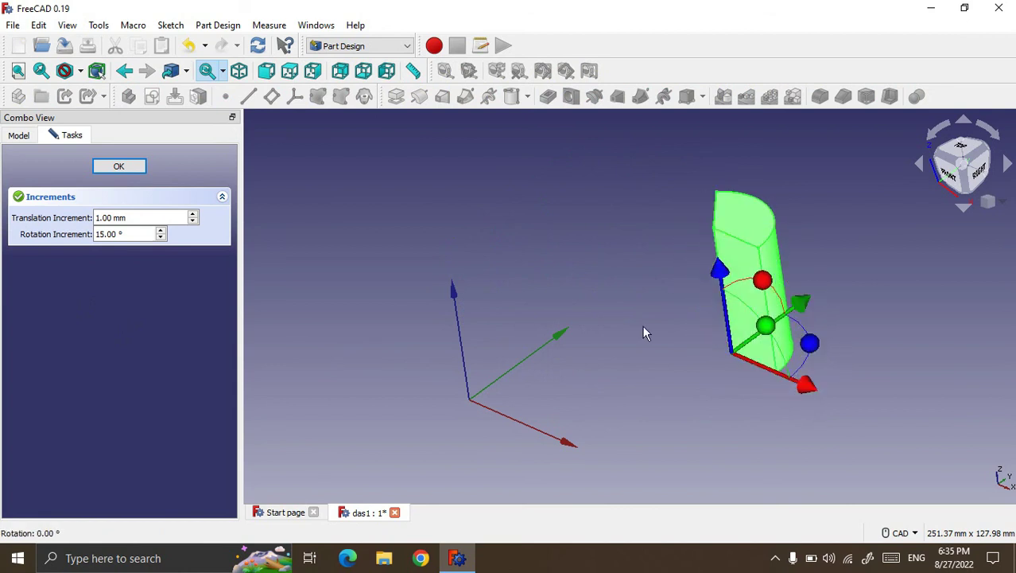
{"action": "left_click", "coordinate": [134, 169]}
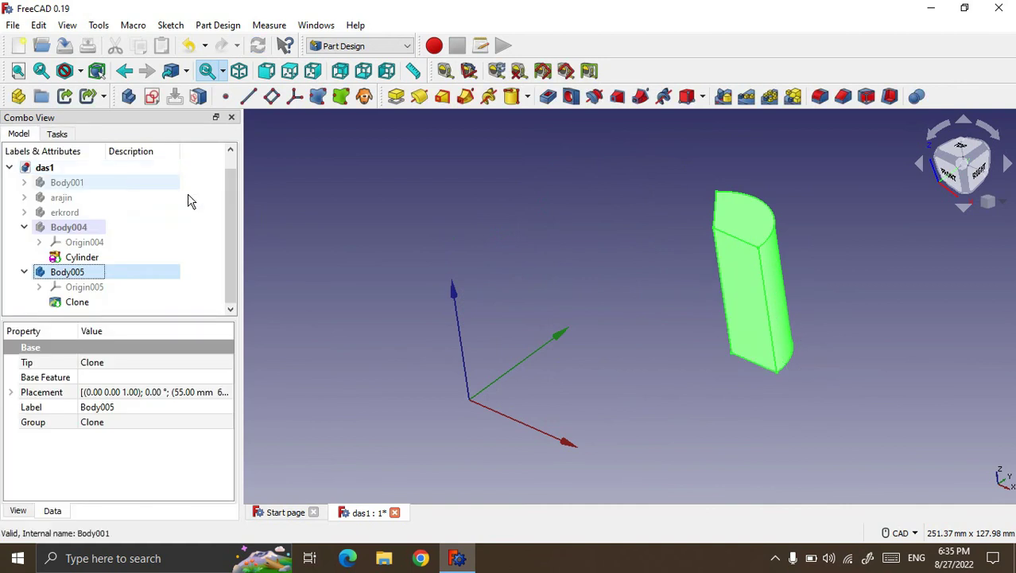
Step: Make the hidden original Body004 visible again
{"action": "left_click", "coordinate": [370, 255]}
{"action": "left_click", "coordinate": [68, 227]}
{"action": "key", "text": "space"}
{"action": "left_click", "coordinate": [364, 304]}
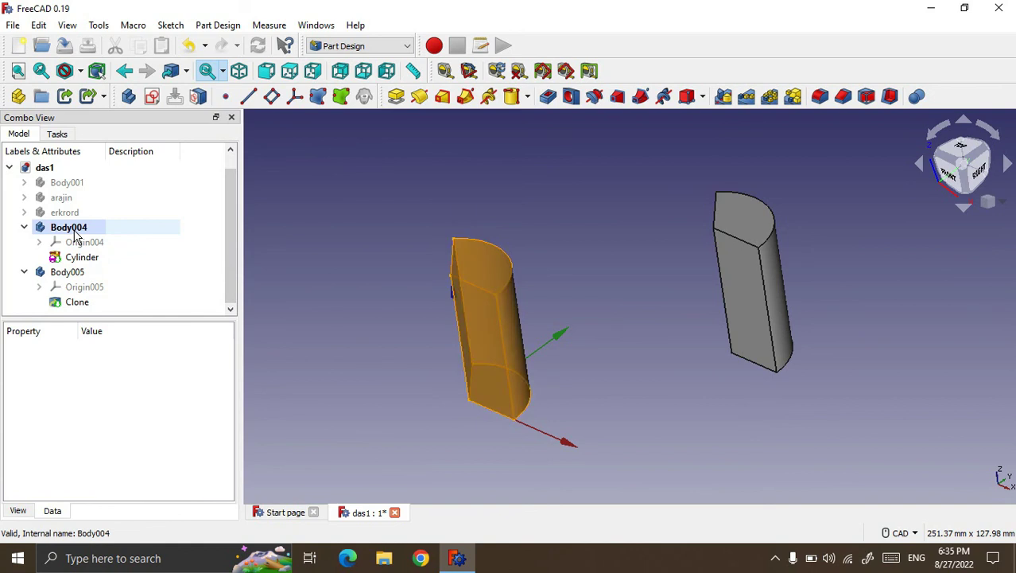
Step: Change the Cylinder's Height property to 10 mm so the clone shrinks as well
{"action": "left_click", "coordinate": [80, 259]}
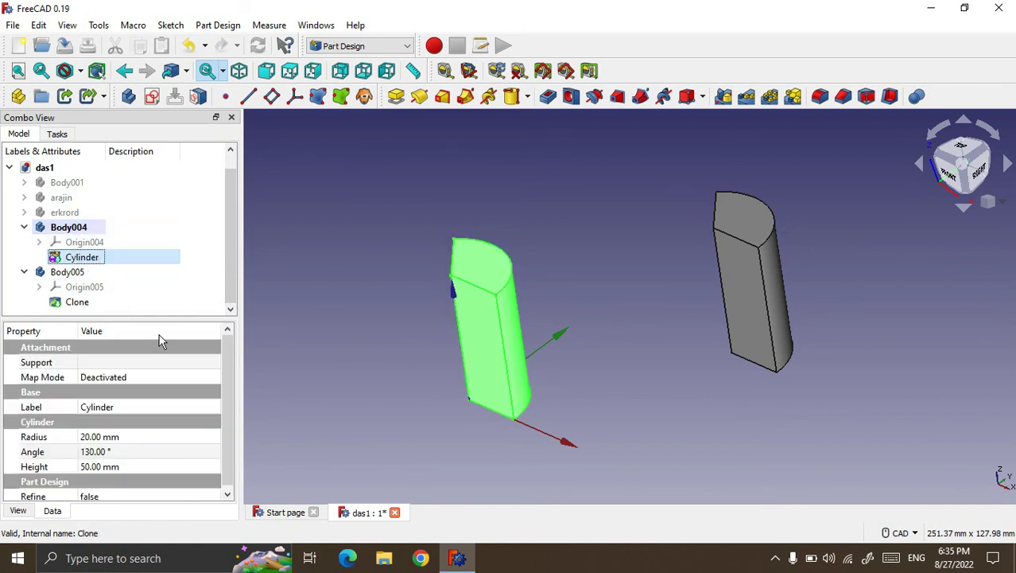
{"action": "scroll", "coordinate": [228, 370], "scroll_direction": "down", "scroll_amount": 1}
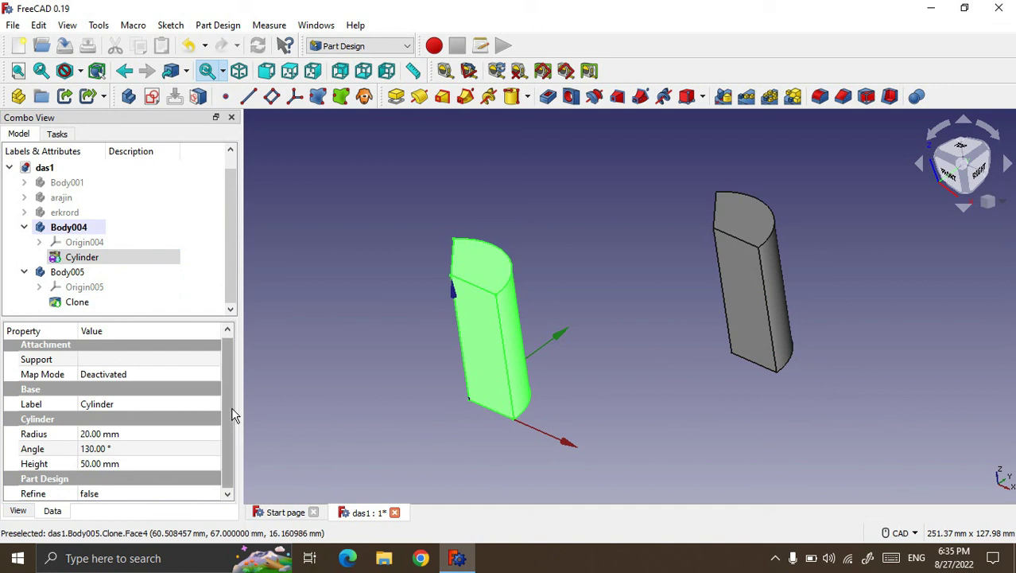
{"action": "left_click", "coordinate": [99, 468]}
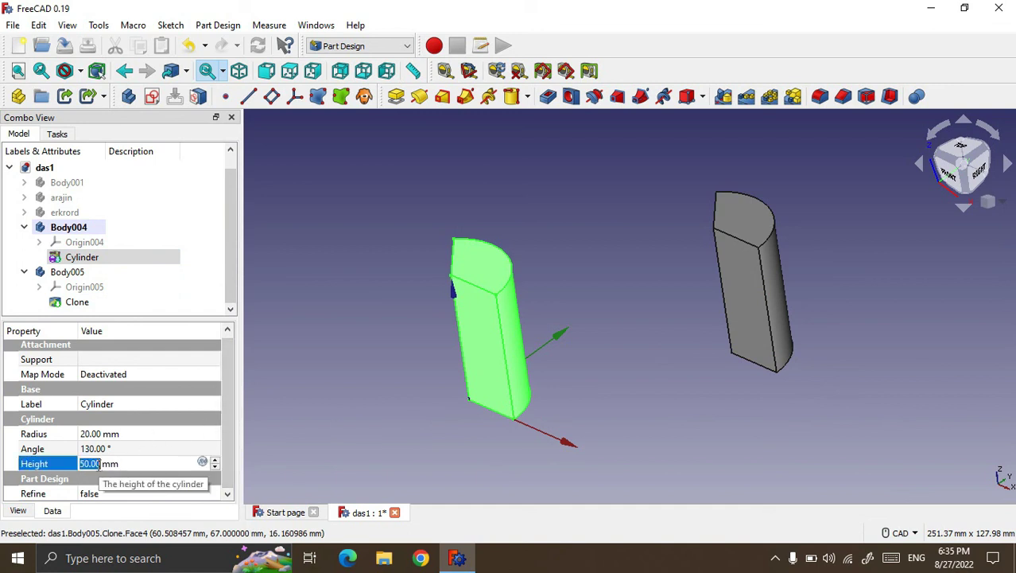
{"action": "type", "text": "10"}
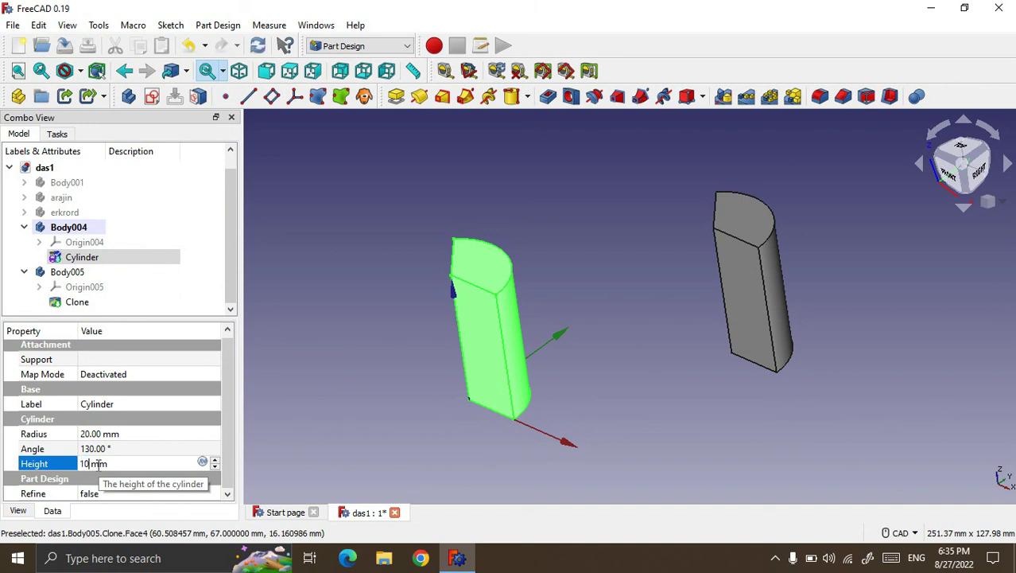
{"action": "left_click", "coordinate": [308, 329]}
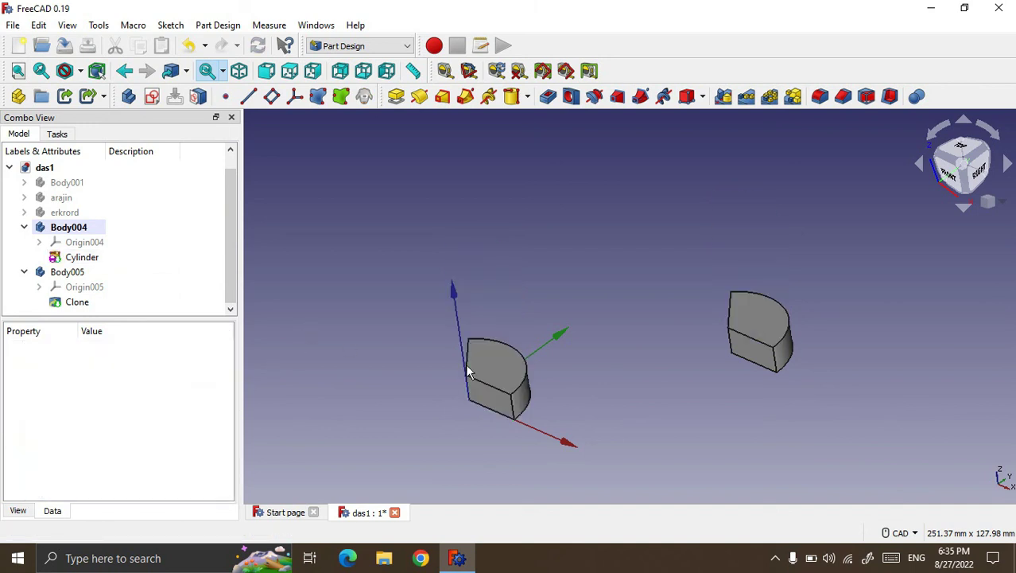
{"action": "scroll", "coordinate": [700, 372], "scroll_direction": "up", "scroll_amount": 1}
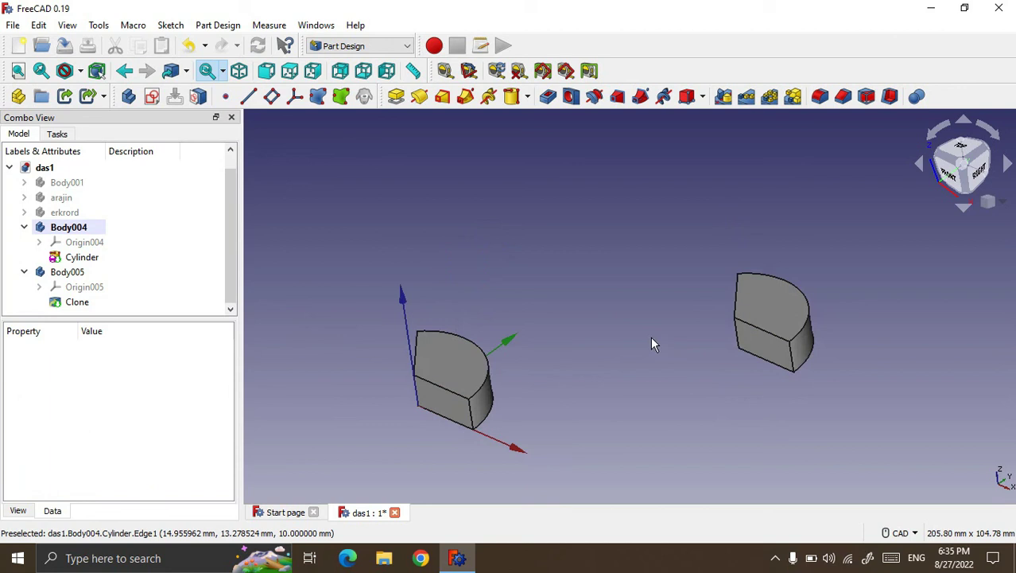
{"action": "scroll", "coordinate": [640, 338], "scroll_direction": "down", "scroll_amount": 1}
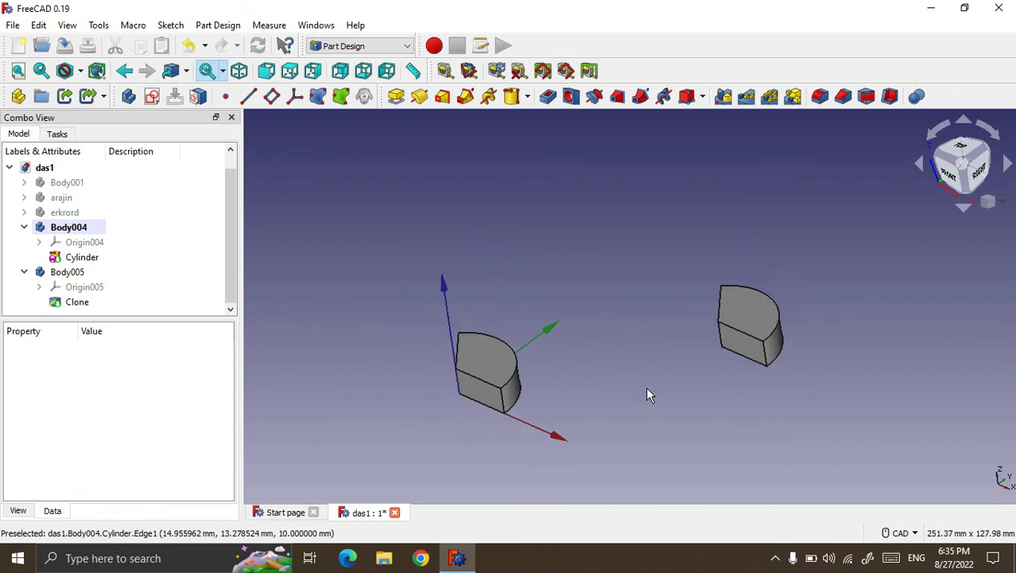